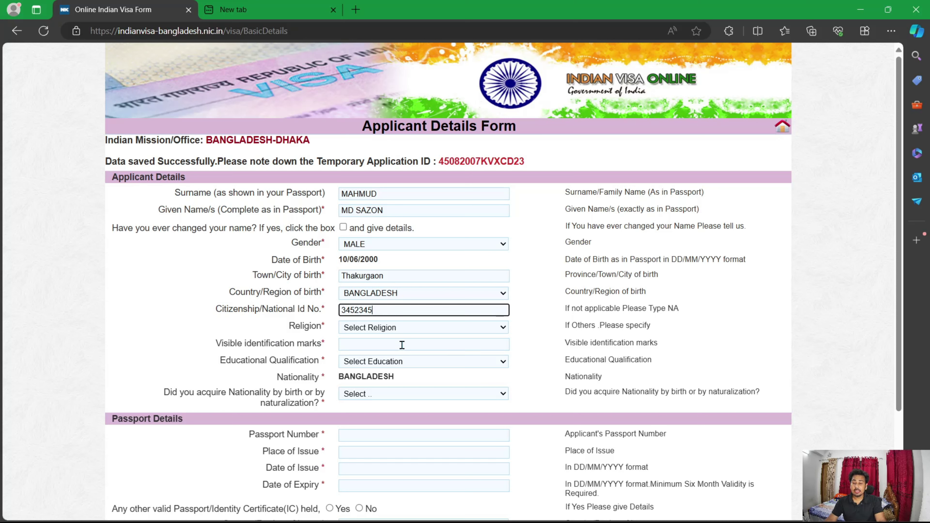
Step: Set Religion to ISLAM and Visible identification marks to 'No'
{"action": "left_click", "coordinate": [426, 330]}
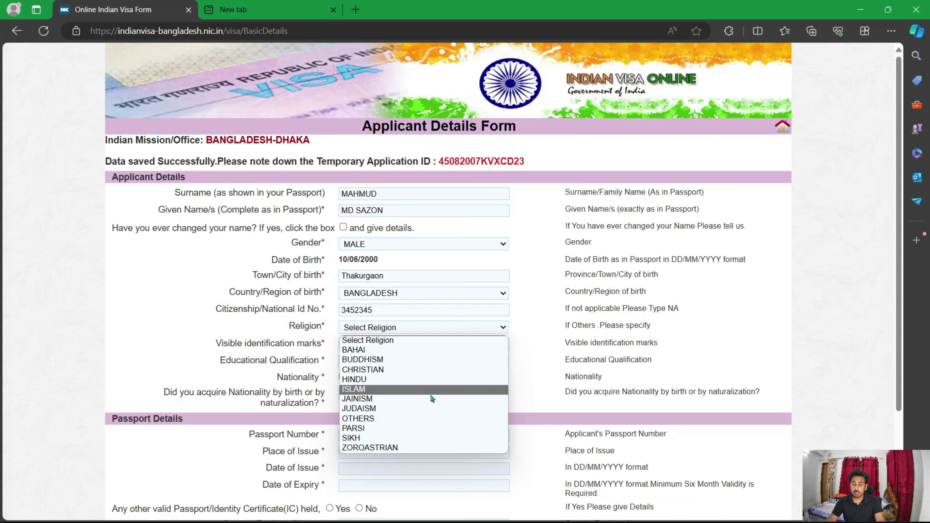
{"action": "key", "text": "Escape"}
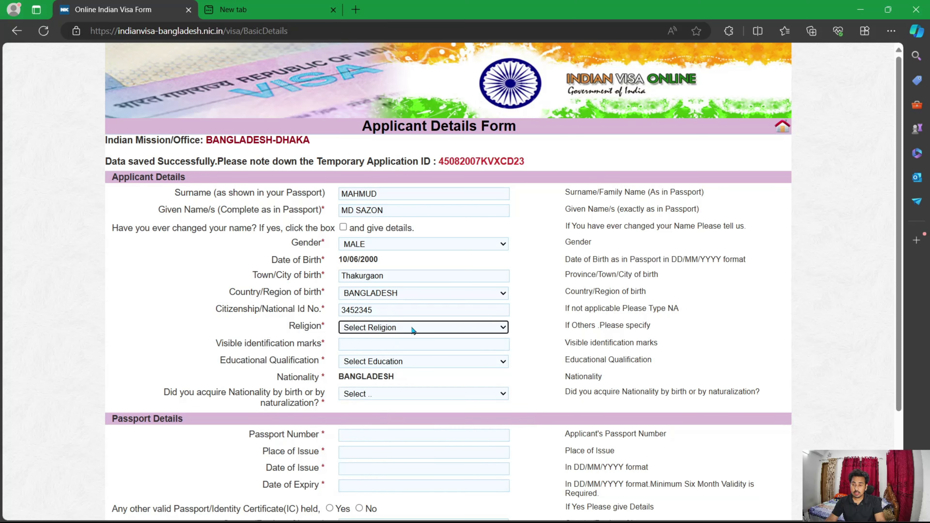
{"action": "left_click", "coordinate": [415, 326]}
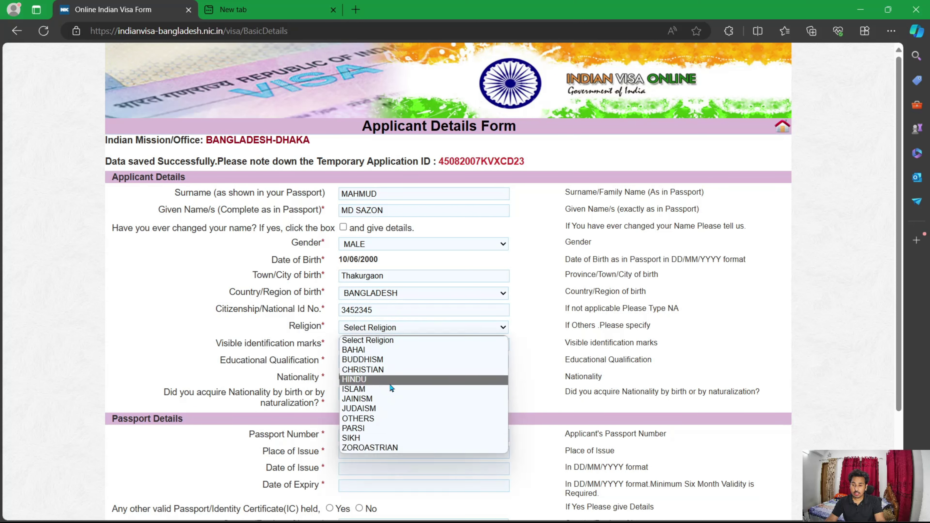
{"action": "left_click", "coordinate": [377, 393]}
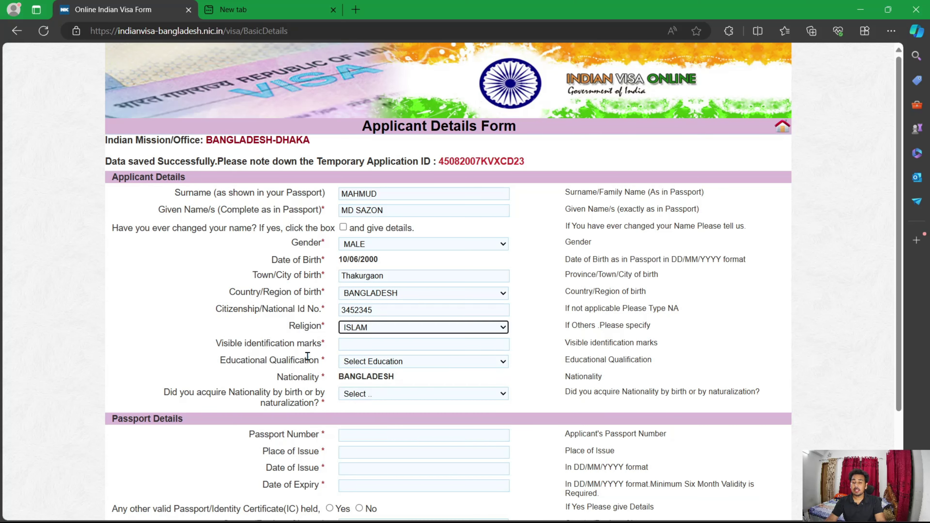
{"action": "left_click", "coordinate": [368, 349]}
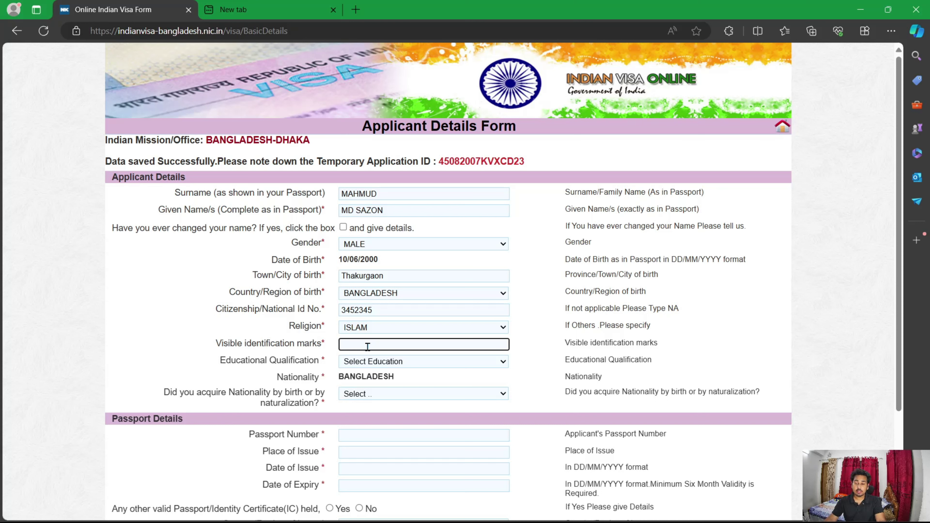
{"action": "type", "text": "N"}
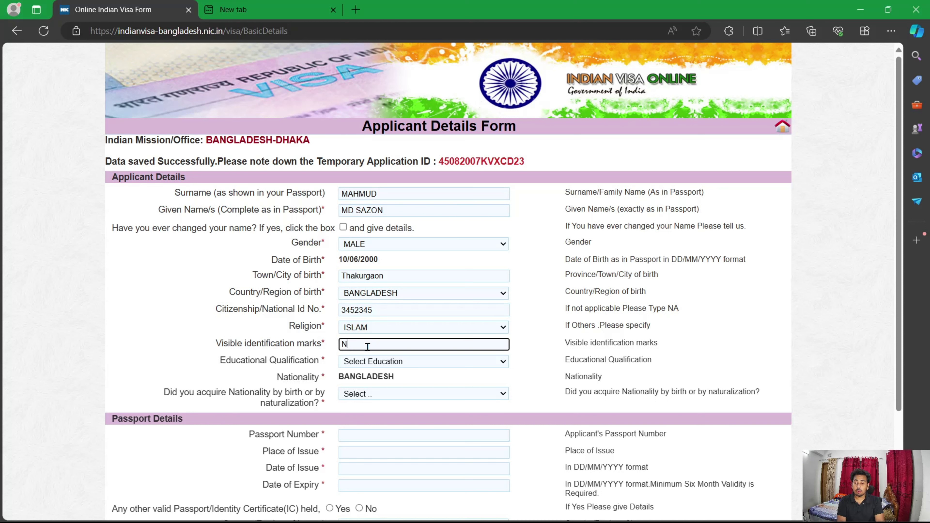
{"action": "type", "text": "o"}
Step: Choose GRADUATE as educational qualification and By Birth for acquired nationality
{"action": "left_click", "coordinate": [373, 362]}
{"action": "left_click", "coordinate": [366, 394]}
{"action": "left_click", "coordinate": [370, 395]}
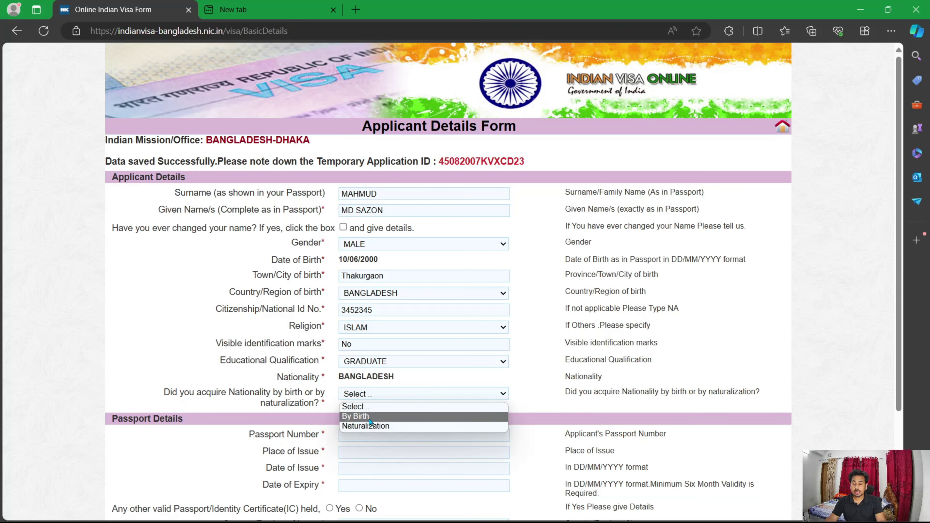
{"action": "left_click", "coordinate": [370, 416]}
{"action": "scroll", "coordinate": [859, 272], "scroll_direction": "down", "scroll_amount": 3}
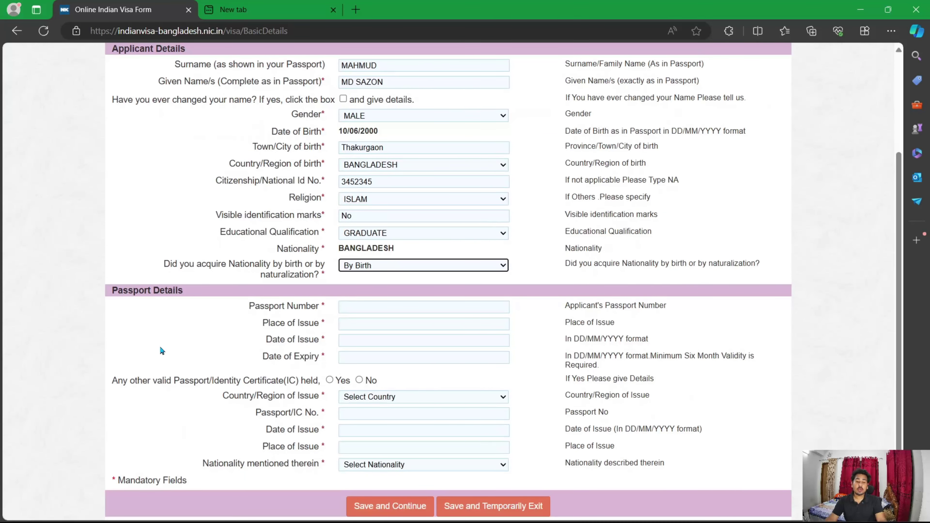
{"action": "left_click", "coordinate": [361, 308]}
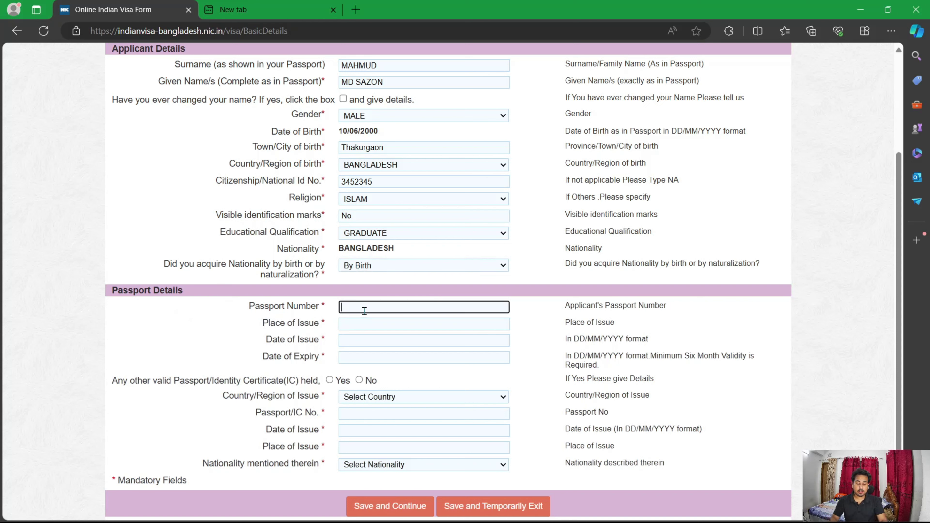
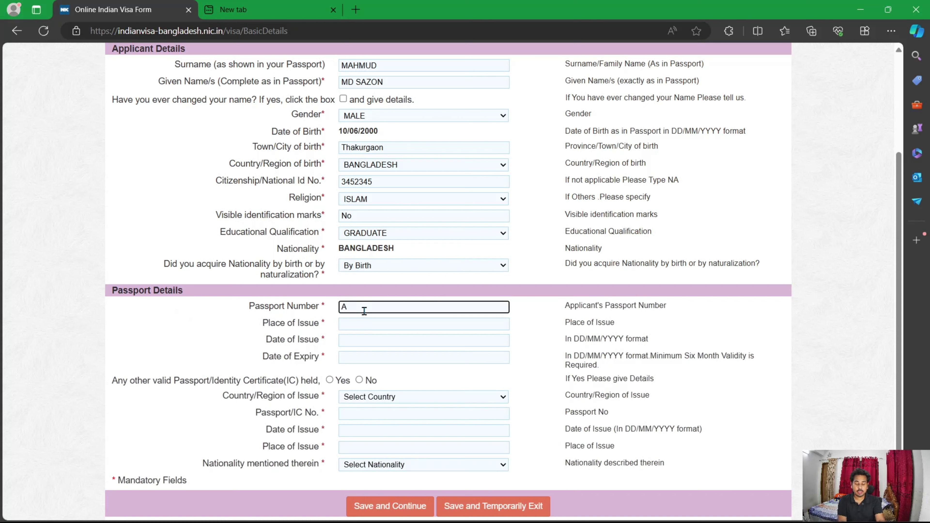
Step: Enter the applicant's passport number and place of issue Dhaka
{"action": "left_click", "coordinate": [384, 326]}
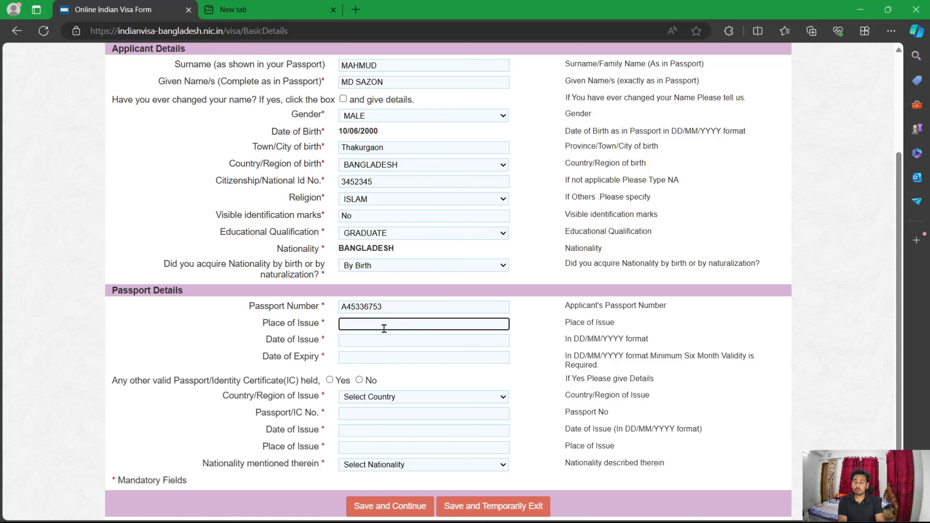
{"action": "type", "text": "Dhaka"}
Step: Set the passport Date of Issue to 10/06/2023
{"action": "left_click", "coordinate": [399, 342]}
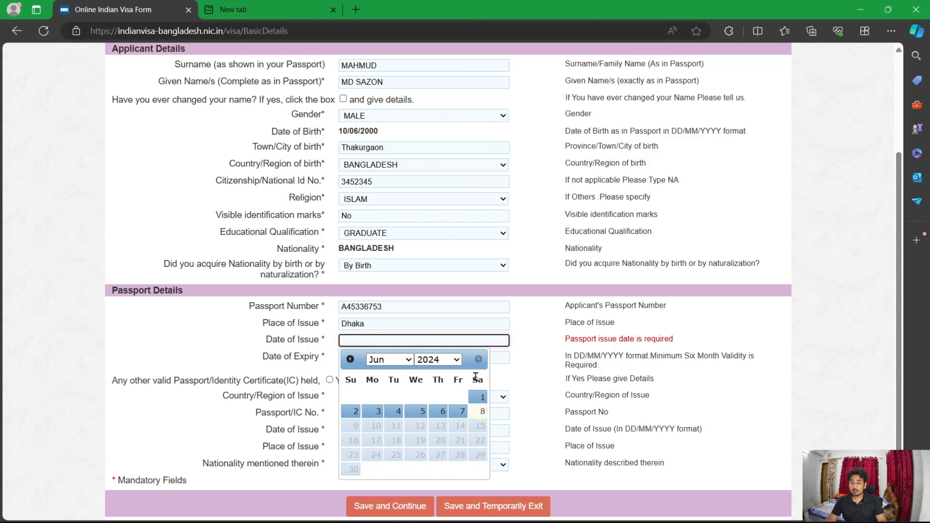
{"action": "left_click", "coordinate": [454, 360]}
{"action": "scroll", "coordinate": [436, 301], "scroll_direction": "up", "scroll_amount": 2}
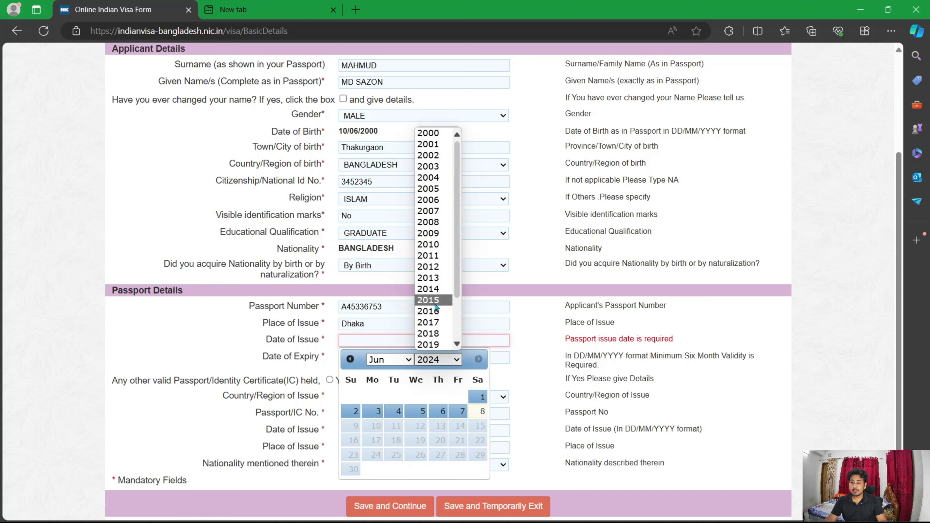
{"action": "scroll", "coordinate": [436, 300], "scroll_direction": "down", "scroll_amount": 2}
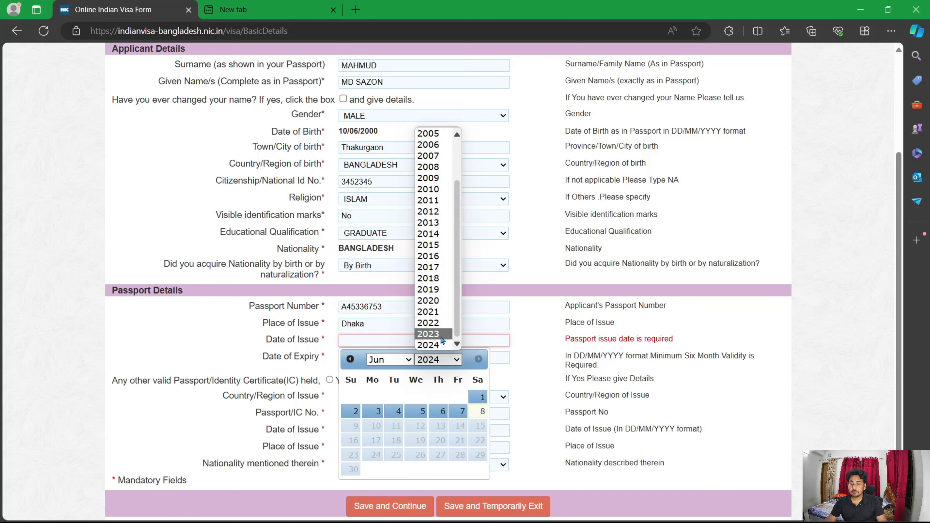
{"action": "left_click", "coordinate": [435, 340]}
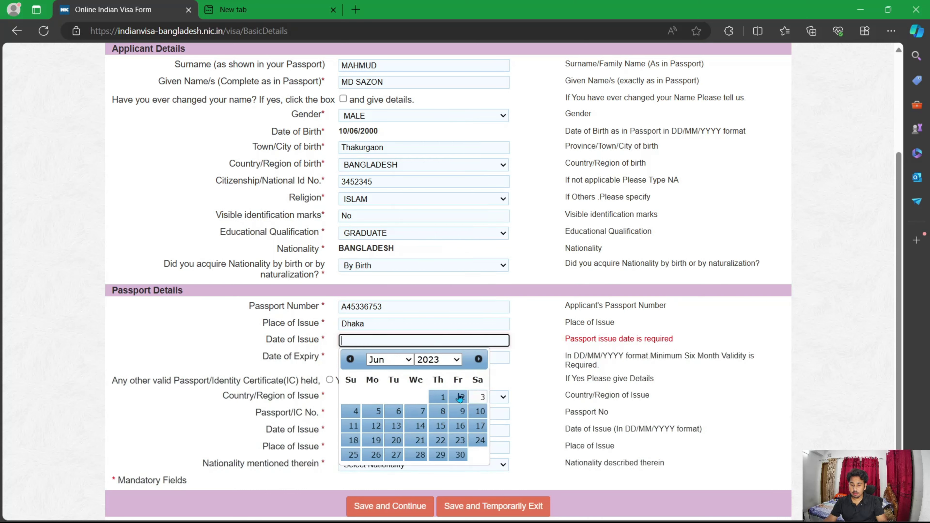
{"action": "left_click", "coordinate": [479, 411]}
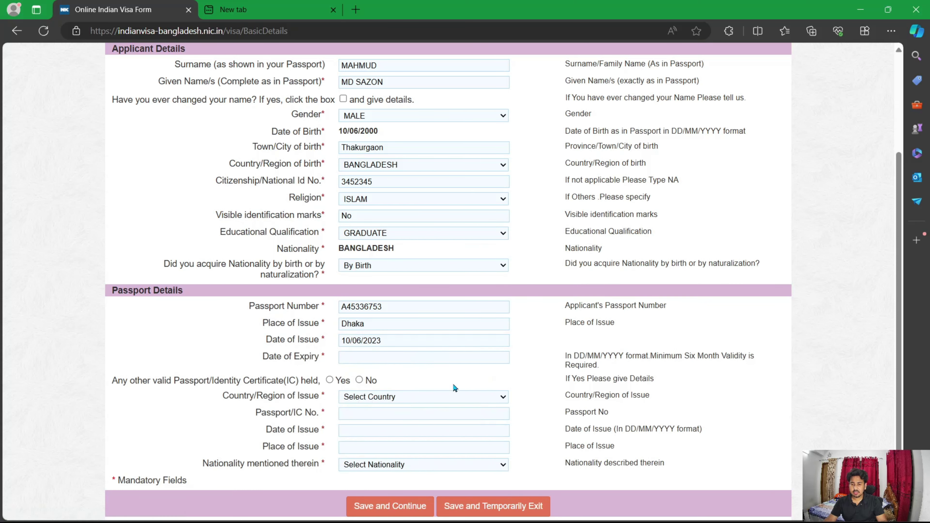
{"action": "left_click", "coordinate": [355, 357]}
Step: Set the passport expiry date to 09/06/2028 and answer No to any other passport
{"action": "scroll", "coordinate": [476, 456], "scroll_direction": "up", "scroll_amount": 1}
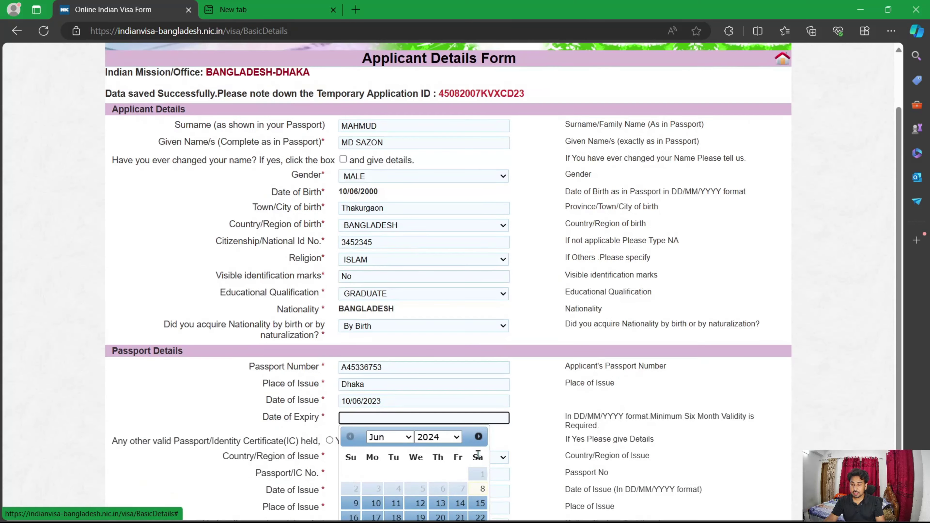
{"action": "scroll", "coordinate": [477, 453], "scroll_direction": "down", "scroll_amount": 1}
{"action": "left_click", "coordinate": [438, 376]}
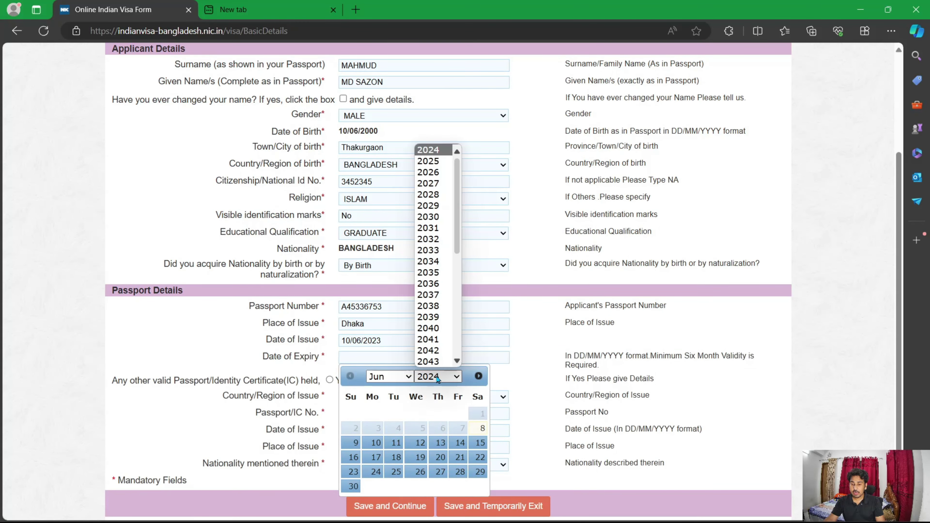
{"action": "scroll", "coordinate": [436, 329], "scroll_direction": "down", "scroll_amount": 3}
{"action": "scroll", "coordinate": [435, 271], "scroll_direction": "up", "scroll_amount": 3}
{"action": "left_click", "coordinate": [428, 195]}
{"action": "left_click", "coordinate": [458, 428]}
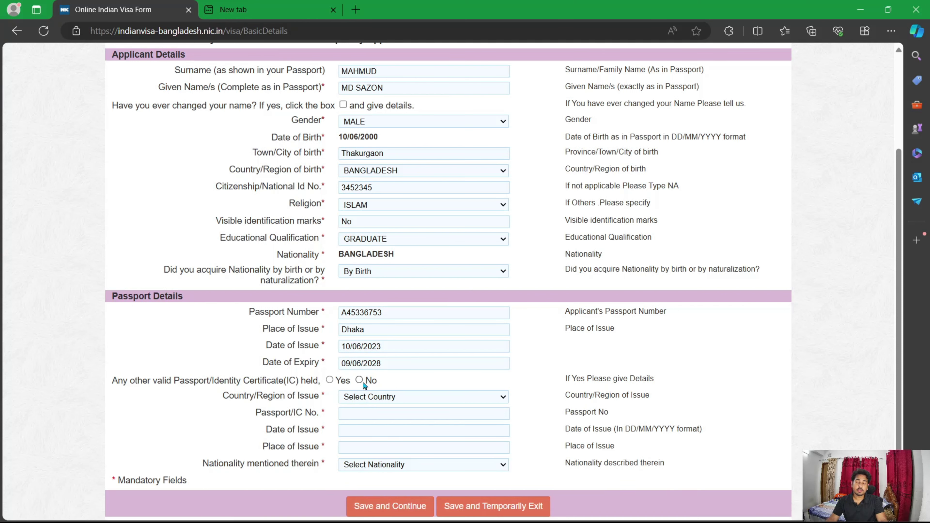
{"action": "left_click", "coordinate": [359, 380]}
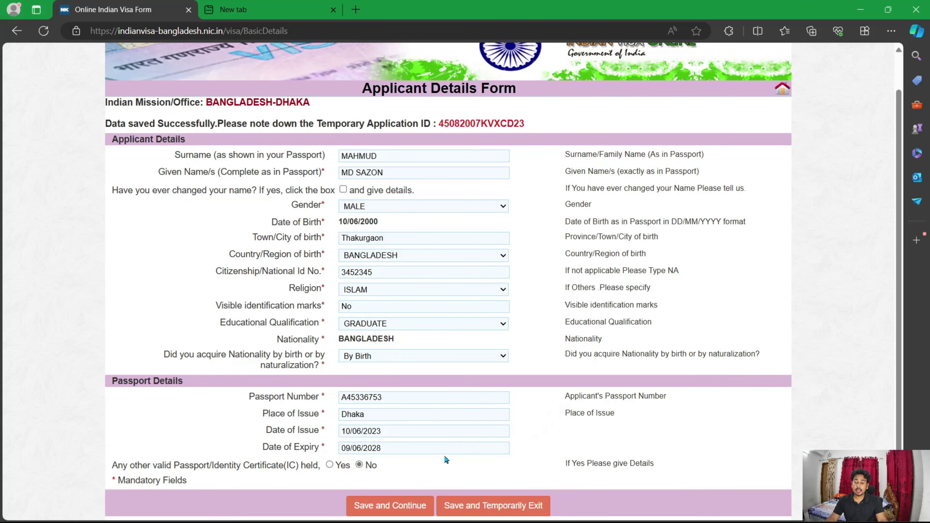
Step: Save the Applicant Details Form, then enter the present house and street on the Family Details Form
{"action": "left_click", "coordinate": [395, 513]}
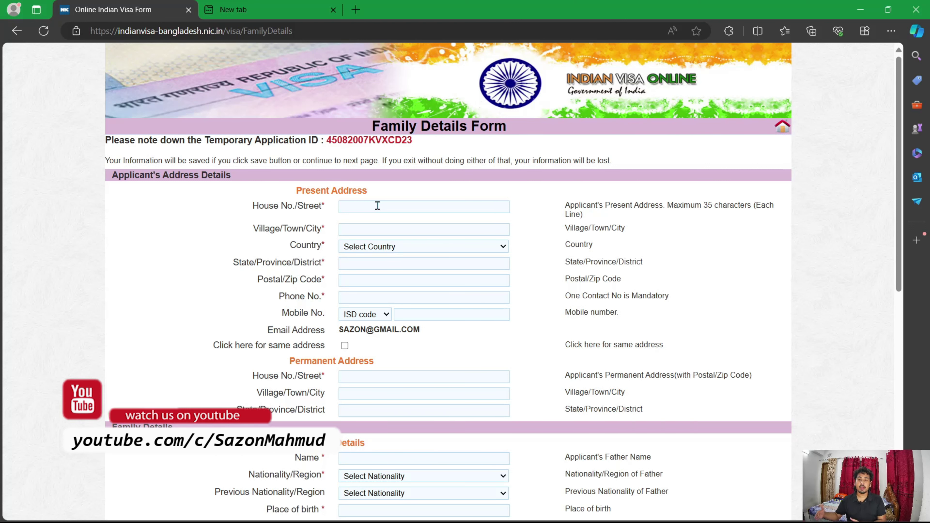
{"action": "left_click", "coordinate": [377, 206]}
{"action": "left_click", "coordinate": [368, 231]}
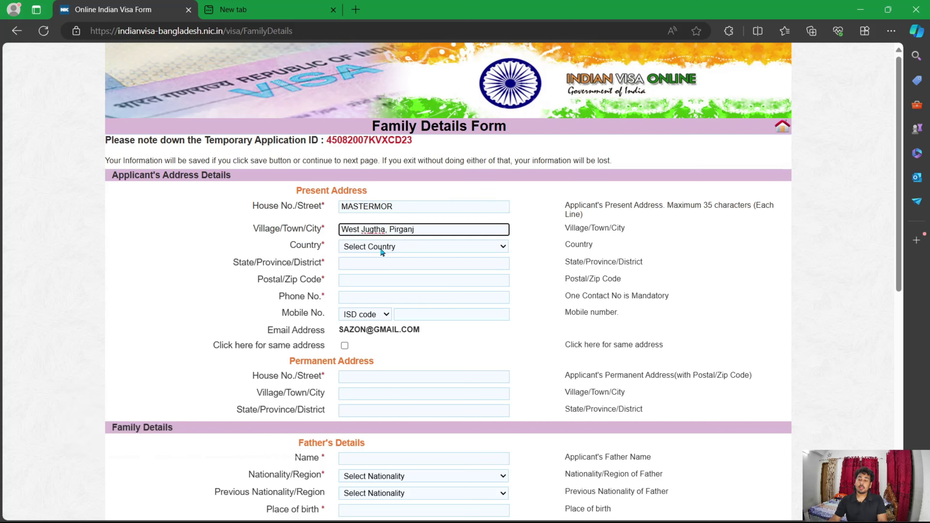
Step: Enter the present village/town, country BANGLADESH, state/district and postal code
{"action": "left_click", "coordinate": [434, 251]}
{"action": "left_click", "coordinate": [368, 445]}
{"action": "left_click", "coordinate": [424, 264]}
{"action": "type", "text": "Thakurgaon"}
{"action": "left_click", "coordinate": [378, 281]}
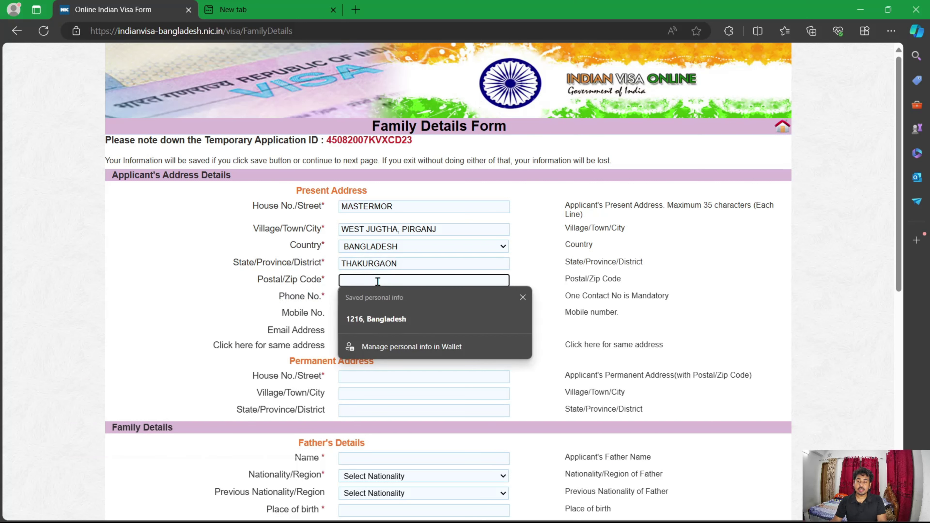
{"action": "left_click", "coordinate": [524, 298]}
{"action": "type", "text": "5550"}
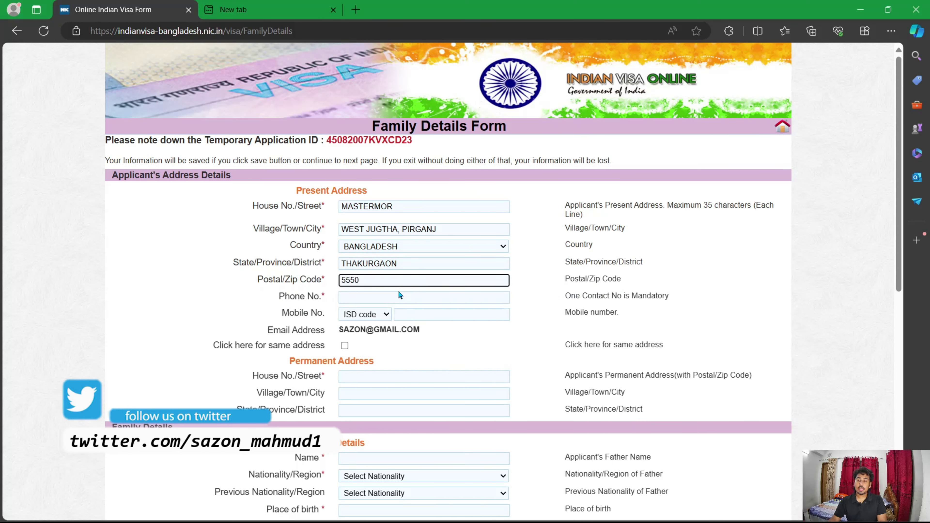
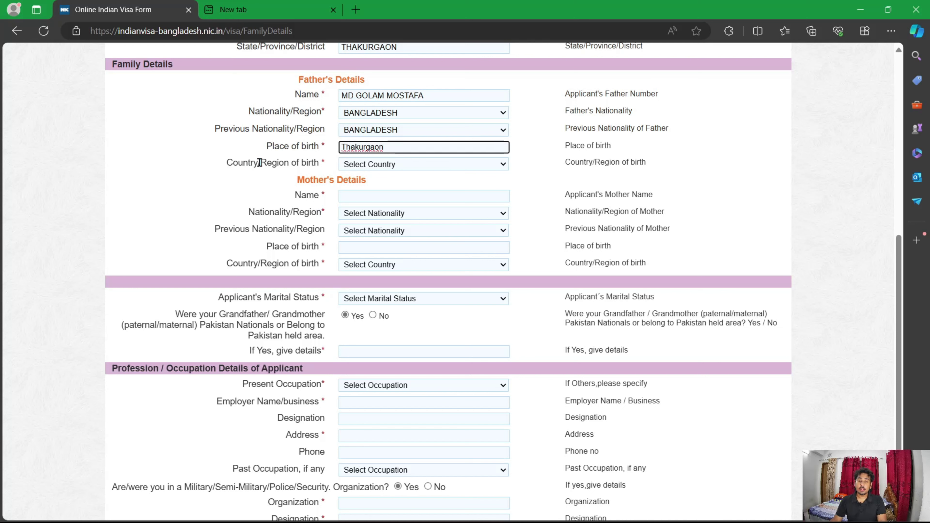
Step: Set the father's country of birth to BANGLADESH
{"action": "left_click", "coordinate": [401, 168]}
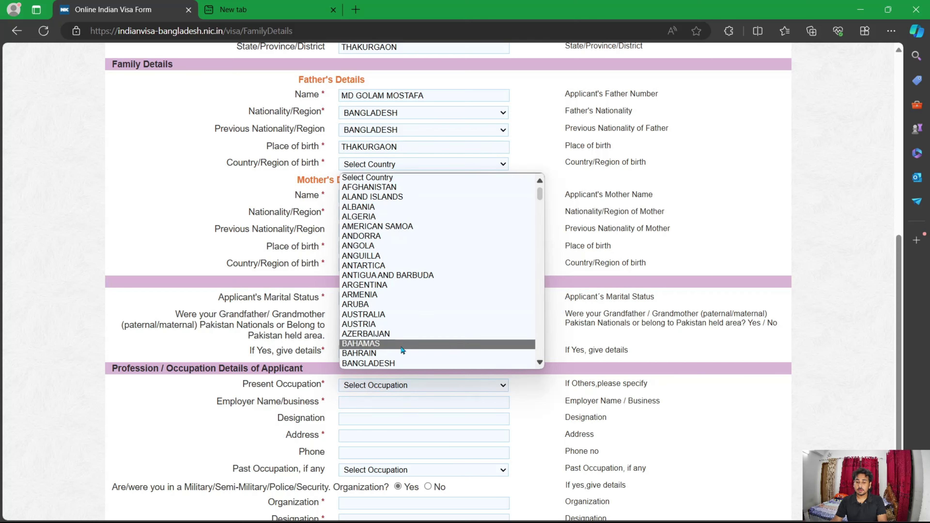
{"action": "left_click", "coordinate": [399, 363]}
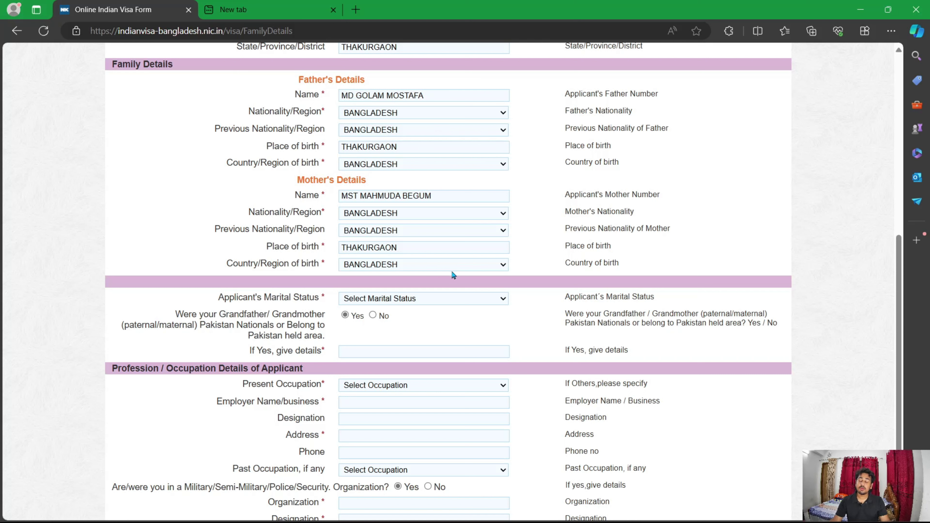
Step: Set the applicant's marital status to SINGLE and acknowledge the alert
{"action": "left_click", "coordinate": [479, 299]}
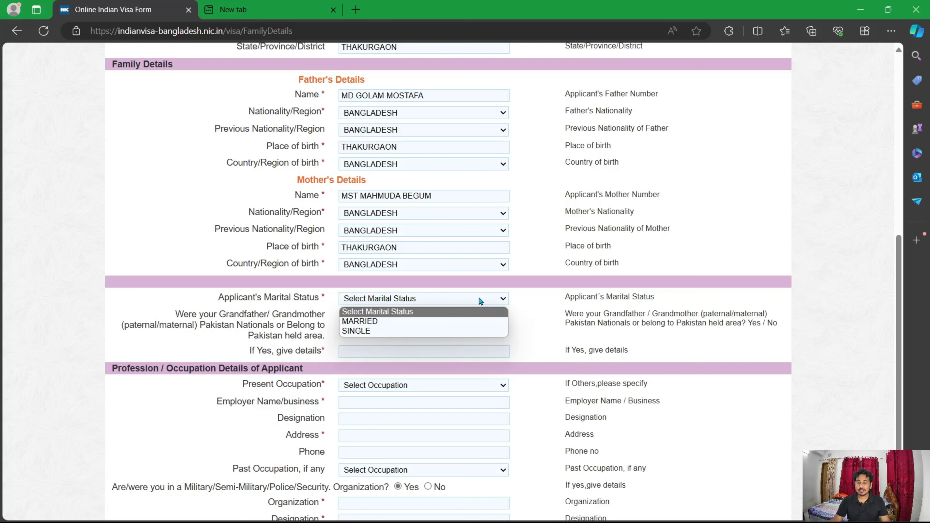
{"action": "left_click", "coordinate": [442, 321]}
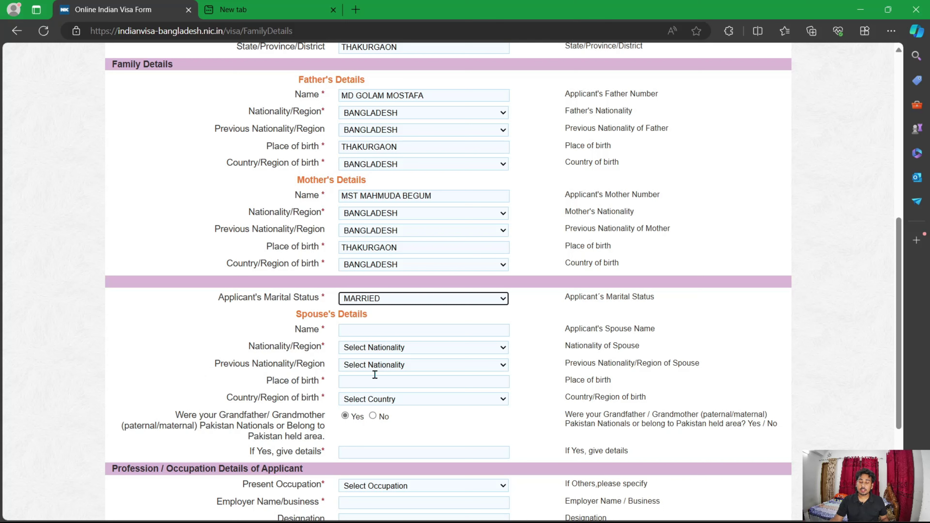
{"action": "left_click", "coordinate": [398, 300]}
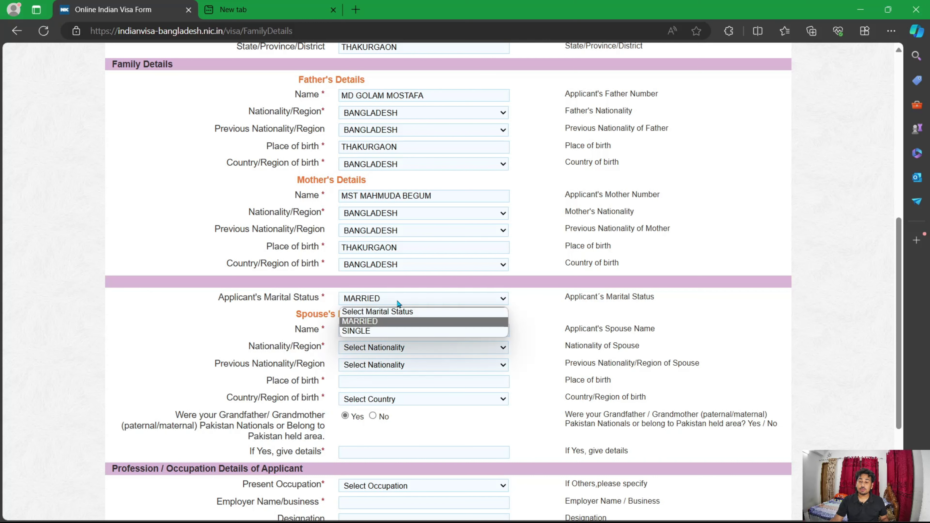
{"action": "left_click", "coordinate": [397, 331]}
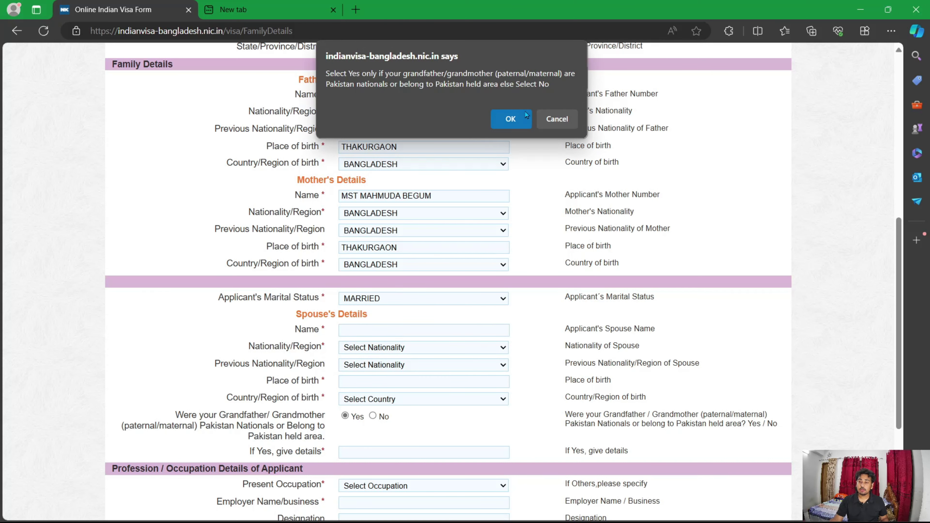
{"action": "left_click", "coordinate": [512, 120]}
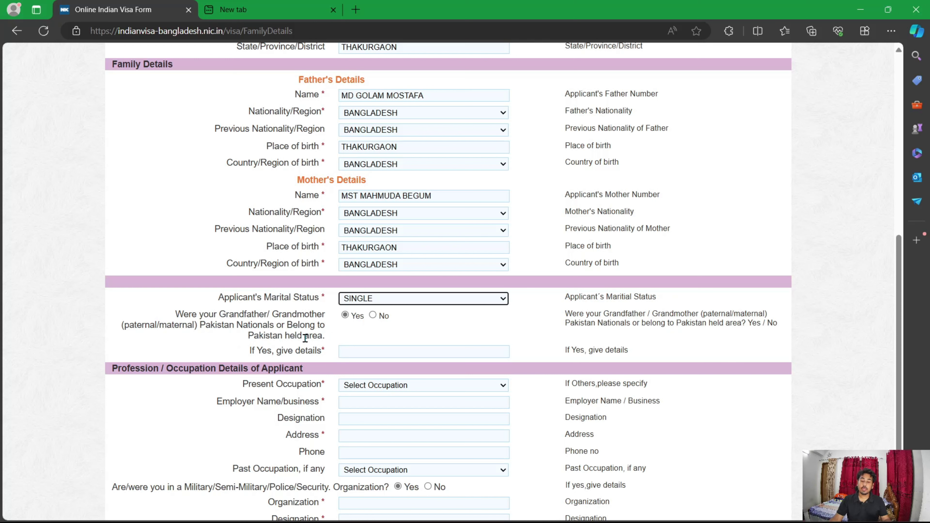
Step: Answer No to the Pakistan-national grandparents question
{"action": "left_click", "coordinate": [373, 316]}
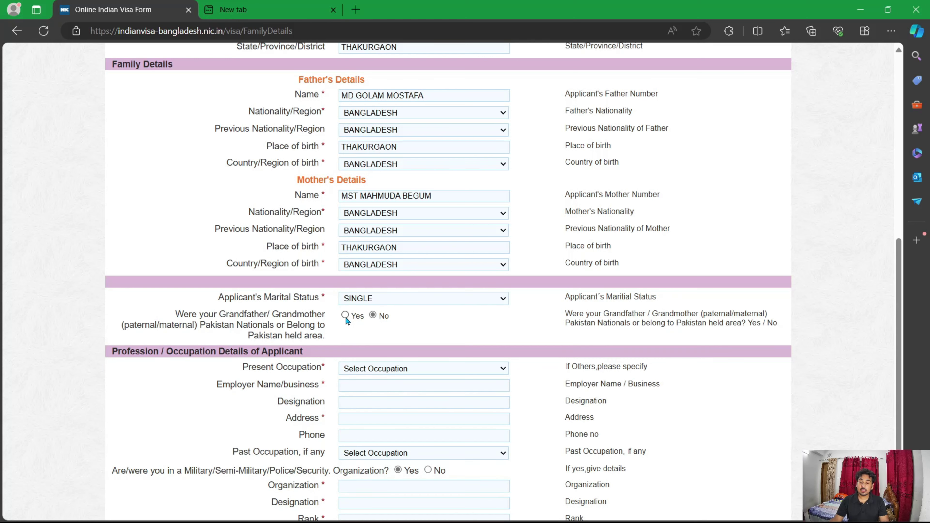
{"action": "left_click", "coordinate": [346, 316]}
{"action": "left_click", "coordinate": [510, 120]}
{"action": "left_click", "coordinate": [373, 316]}
{"action": "scroll", "coordinate": [683, 322], "scroll_direction": "down", "scroll_amount": 2}
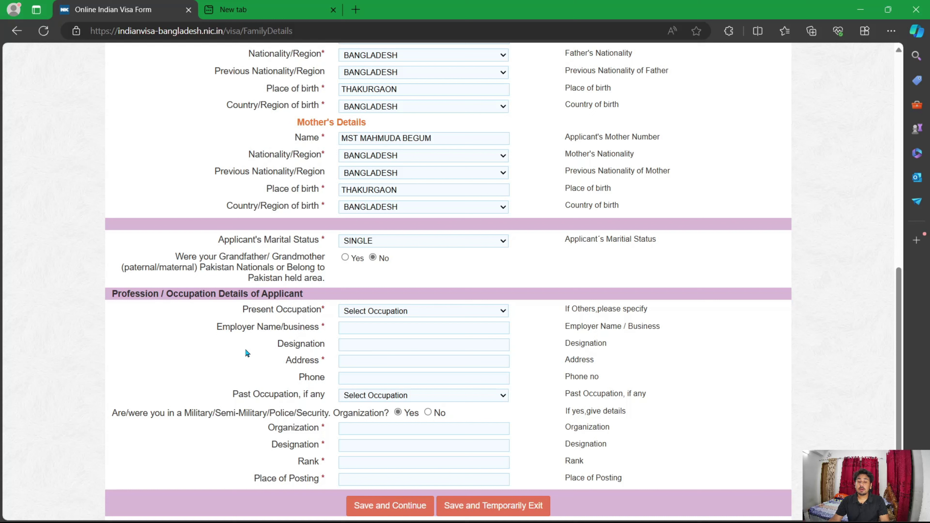
Step: Set present occupation to PRIVATE SERVICE with employer 'Soft Tech Innovation Limited'
{"action": "left_click", "coordinate": [460, 311]}
{"action": "scroll", "coordinate": [436, 440], "scroll_direction": "down", "scroll_amount": 5}
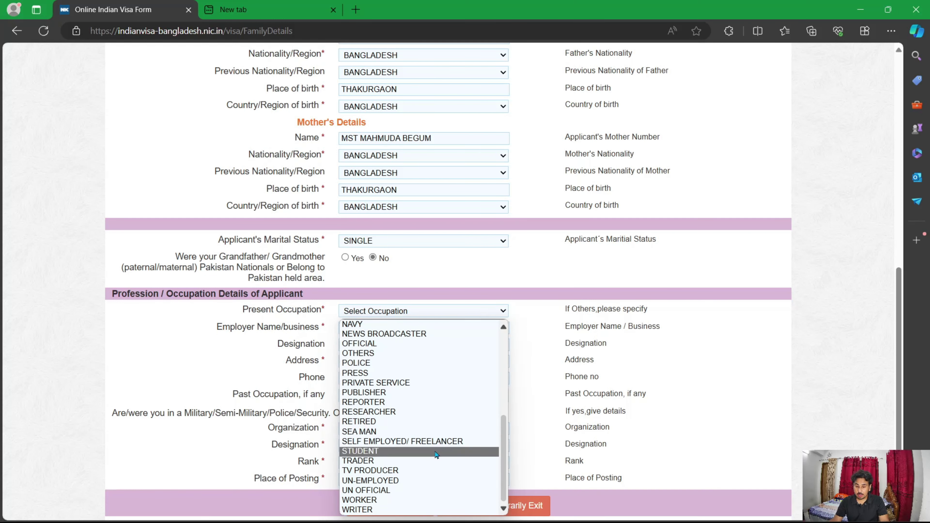
{"action": "left_click", "coordinate": [403, 382]}
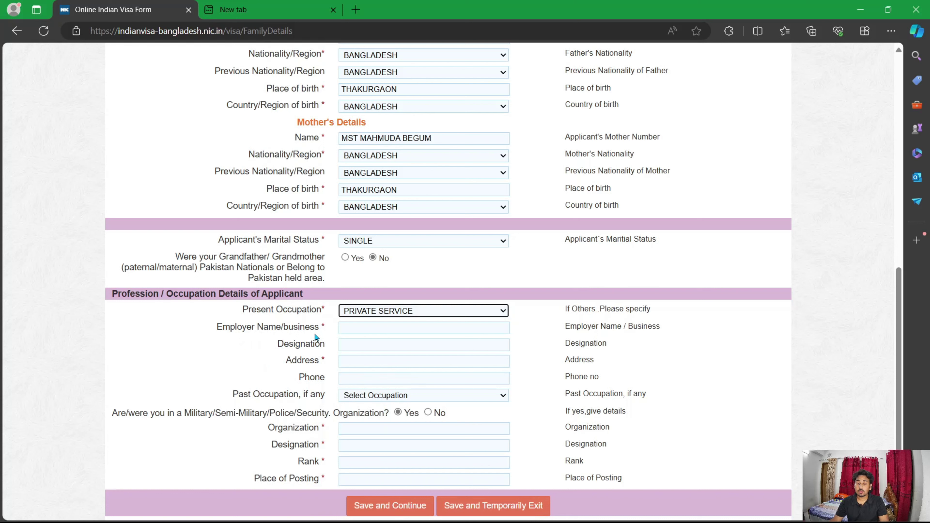
{"action": "left_click", "coordinate": [359, 329]}
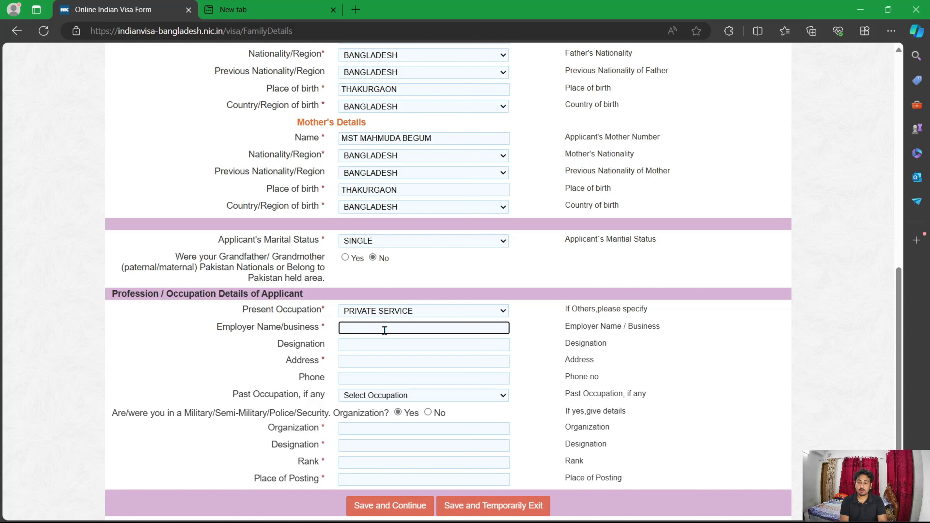
{"action": "type", "text": "Soft Tech Innovation Limited"}
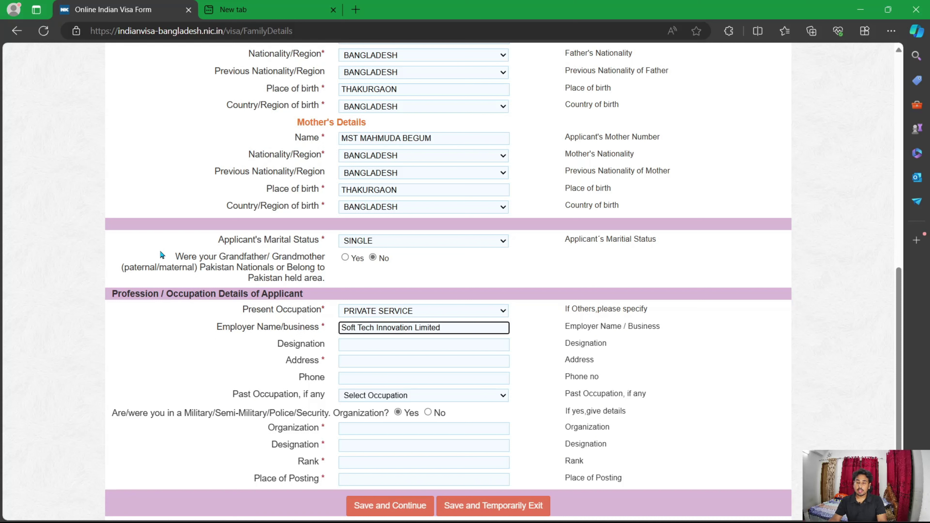
{"action": "left_click", "coordinate": [212, 325]}
Step: Enter designation 'Software Engineer' plus the employer's address and work phone
{"action": "left_click", "coordinate": [357, 346]}
{"action": "left_click", "coordinate": [360, 345]}
{"action": "type", "text": "S"}
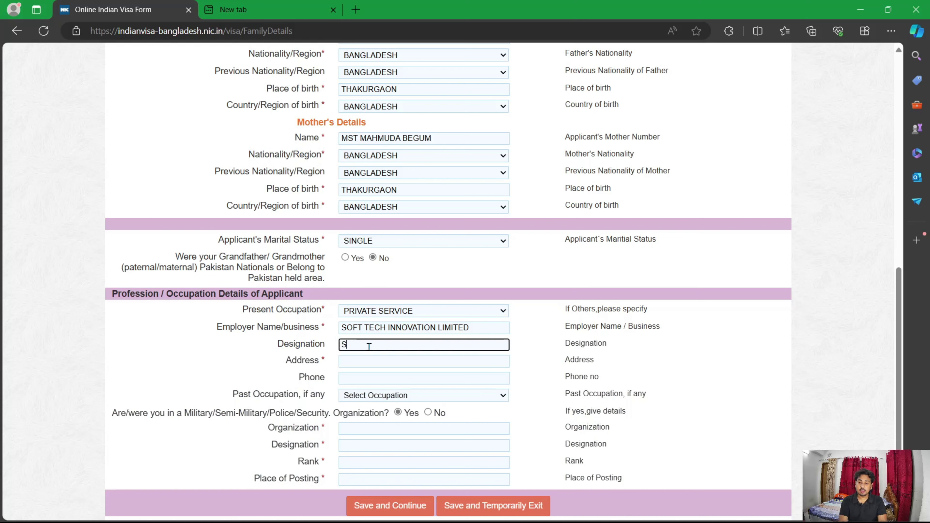
{"action": "type", "text": "oftware Engineer"}
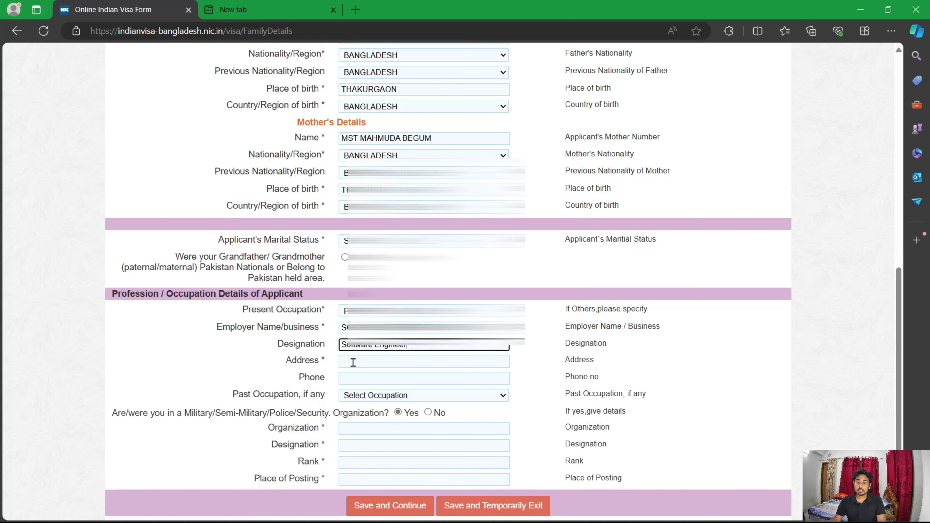
{"action": "left_click", "coordinate": [353, 362]}
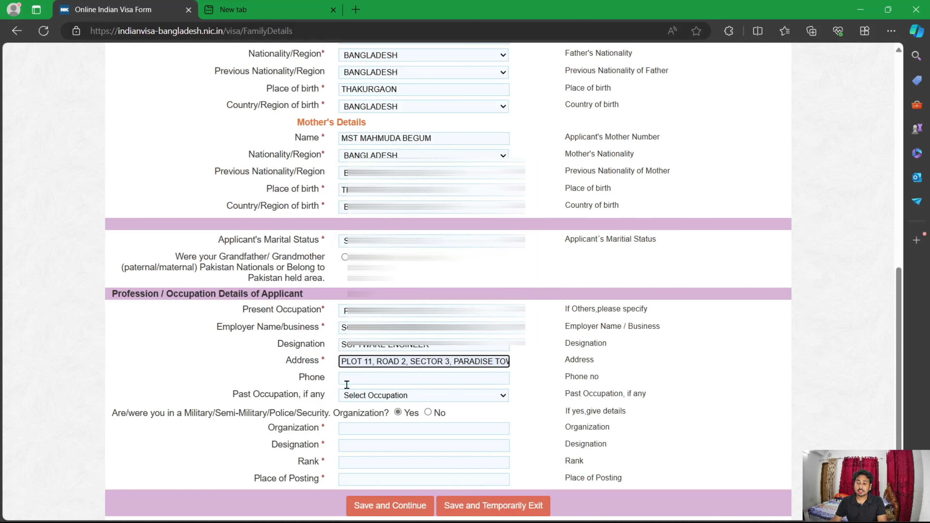
{"action": "left_click", "coordinate": [368, 379]}
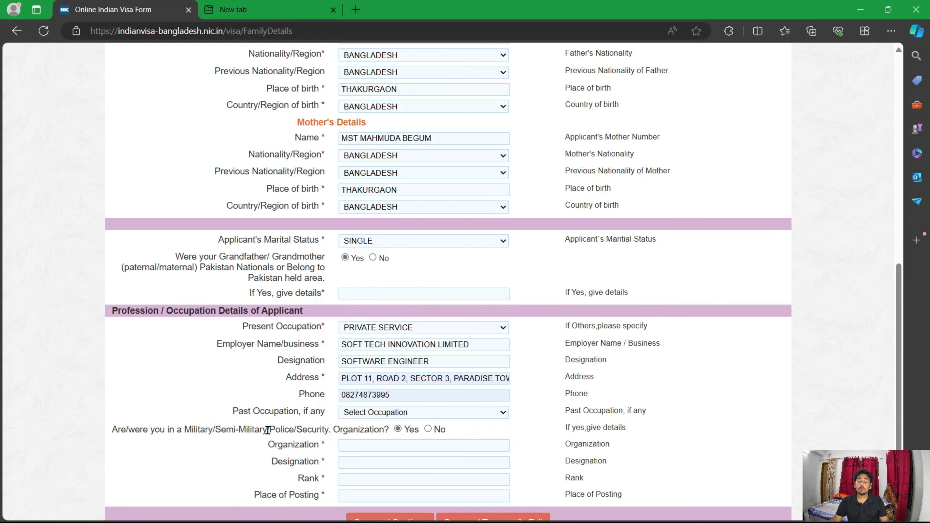
Step: Leave past occupation blank and answer No to the military organization question
{"action": "left_click", "coordinate": [408, 414]}
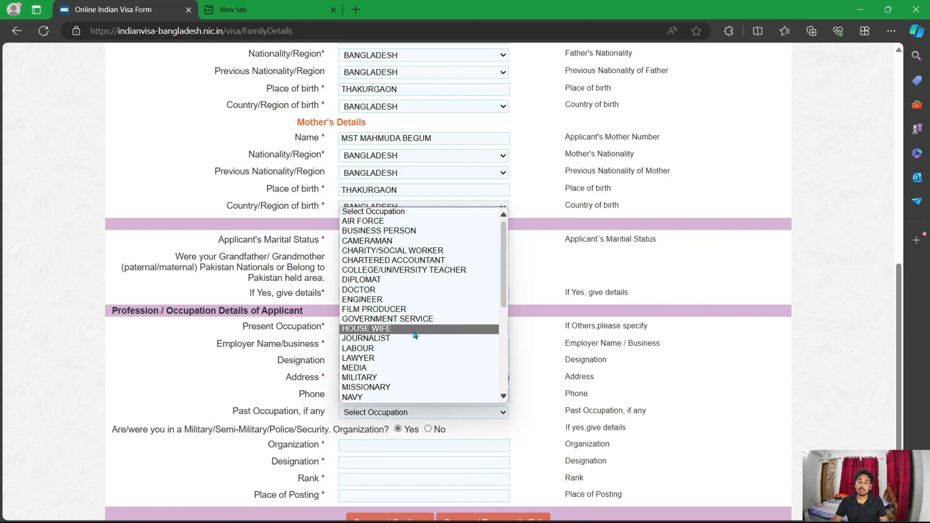
{"action": "left_click", "coordinate": [318, 416]}
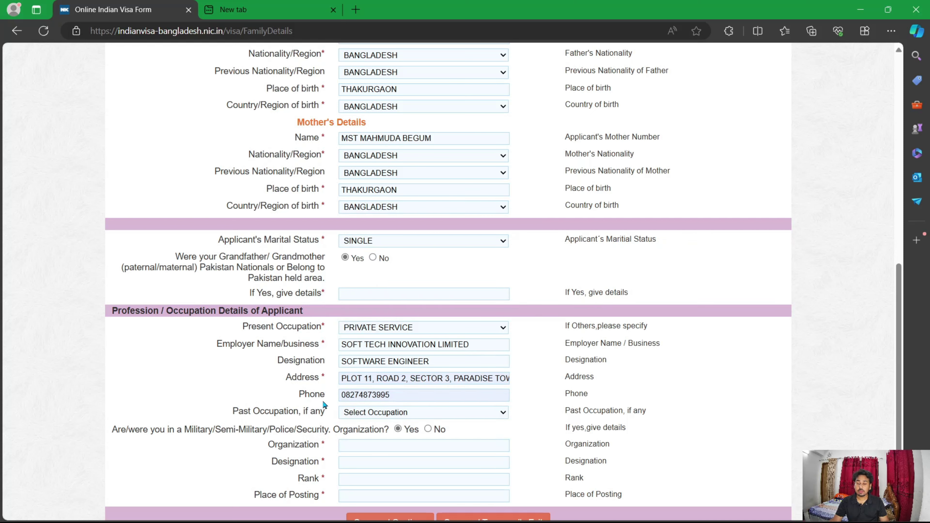
{"action": "scroll", "coordinate": [410, 403], "scroll_direction": "down", "scroll_amount": 1}
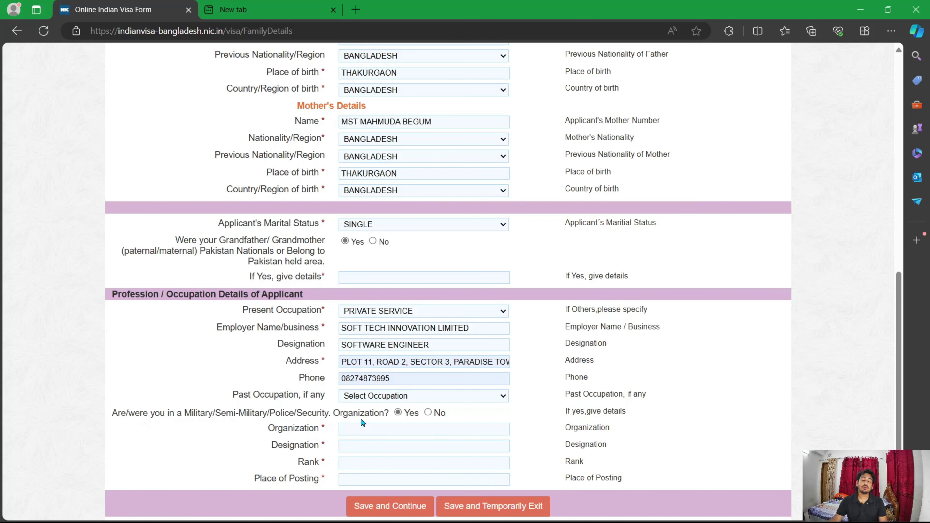
{"action": "left_click", "coordinate": [430, 415]}
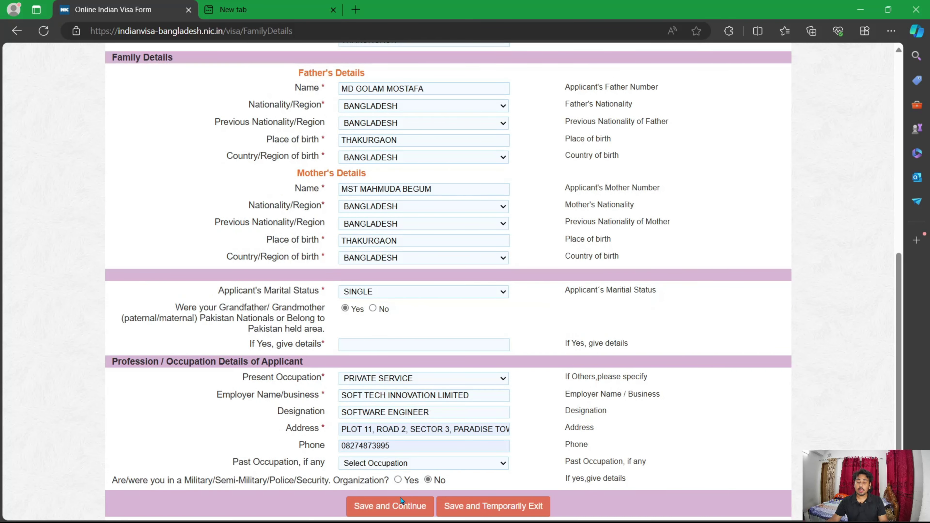
Step: Save family details, then enter places KOLKATA, AGRA, SIKKIM, DARJEELING and 12-month duration
{"action": "left_click", "coordinate": [405, 508]}
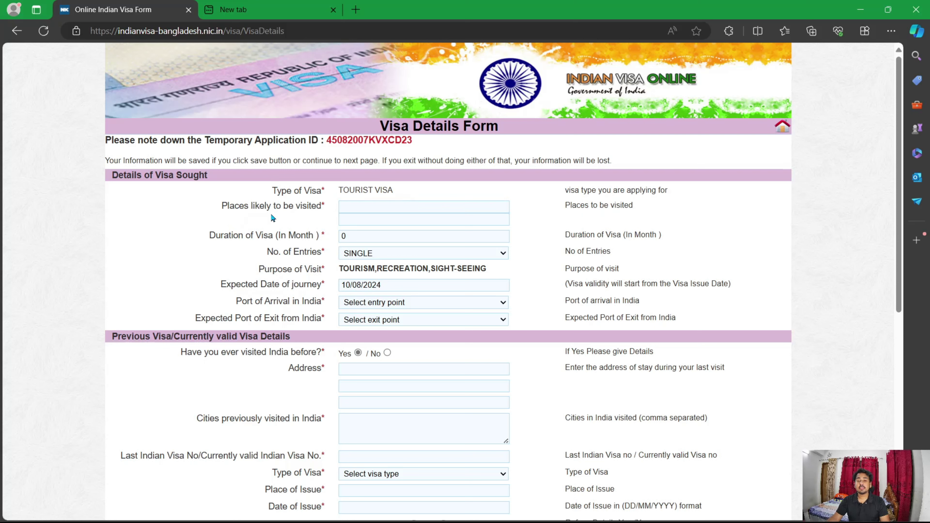
{"action": "left_click", "coordinate": [362, 208]}
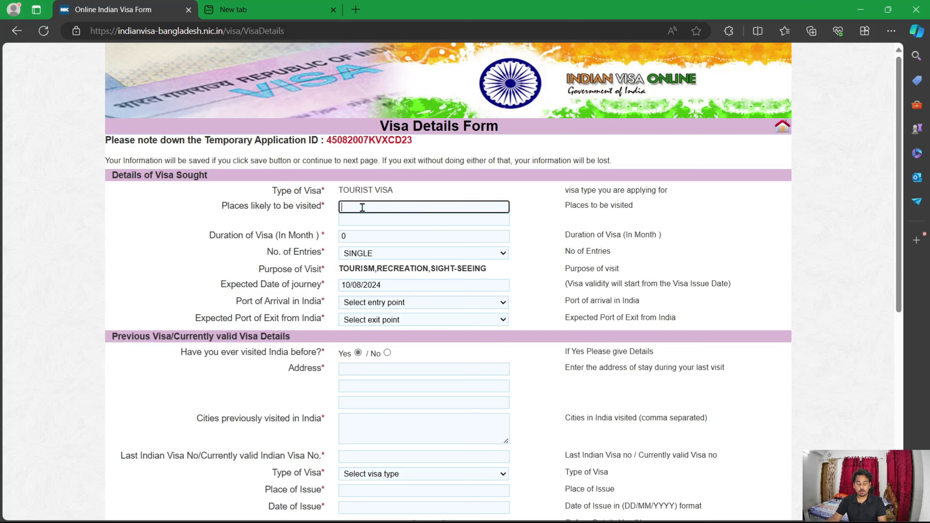
{"action": "type", "text": "KOLKATA, AGRA, SIKKIM, DARJEELING"}
{"action": "key", "text": "Tab"}
{"action": "type", "text": "12"}
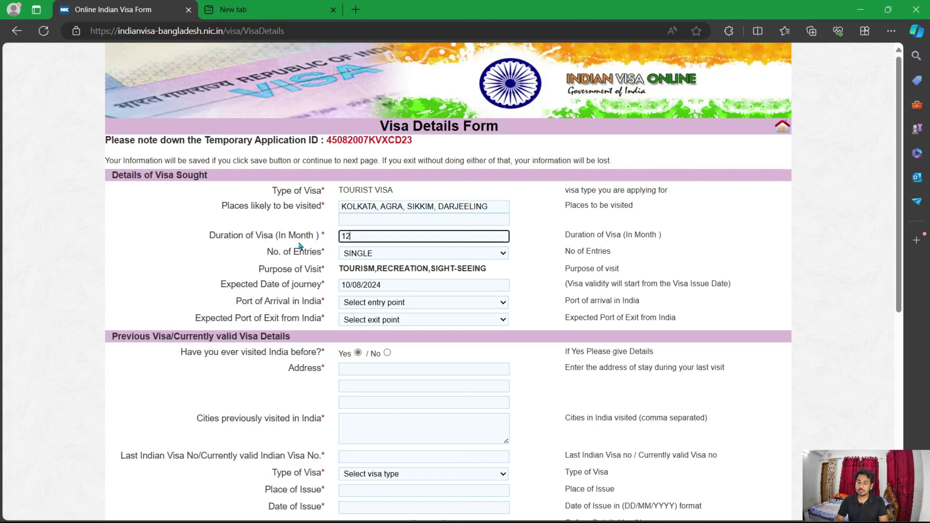
{"action": "left_click", "coordinate": [163, 225]}
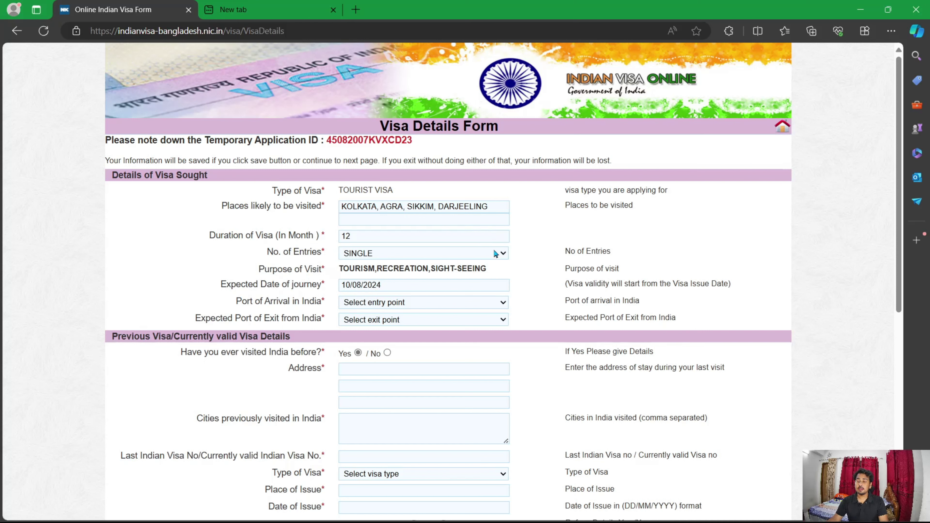
Step: Set the number of entries to MULTIPLE
{"action": "left_click", "coordinate": [400, 254]}
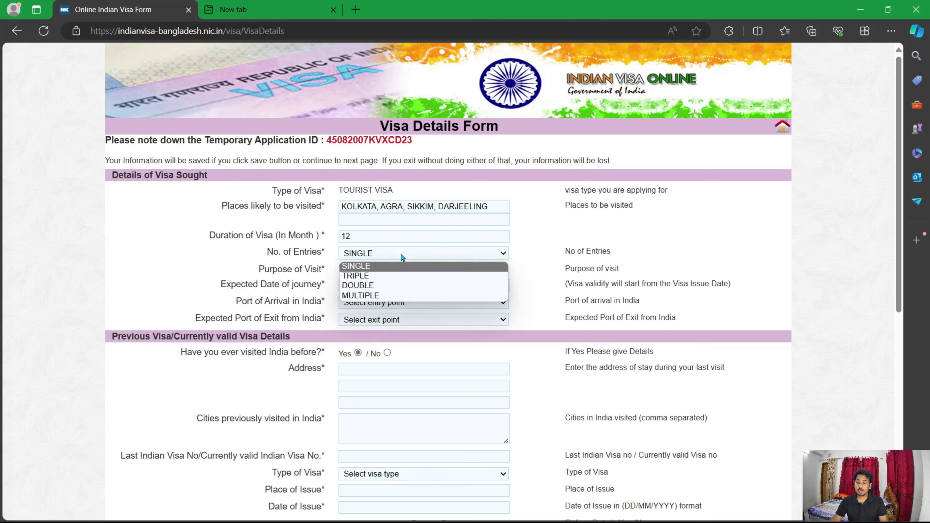
{"action": "left_click", "coordinate": [387, 298]}
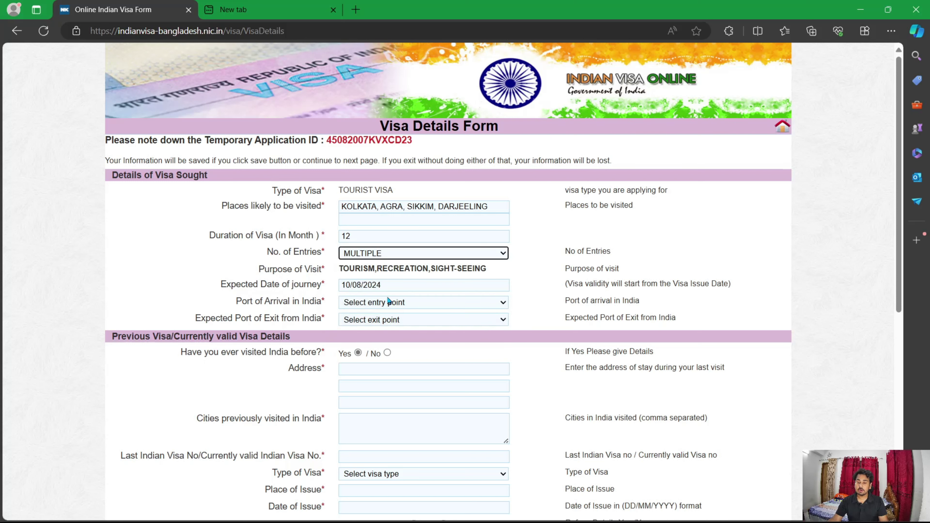
{"action": "left_click", "coordinate": [519, 287]}
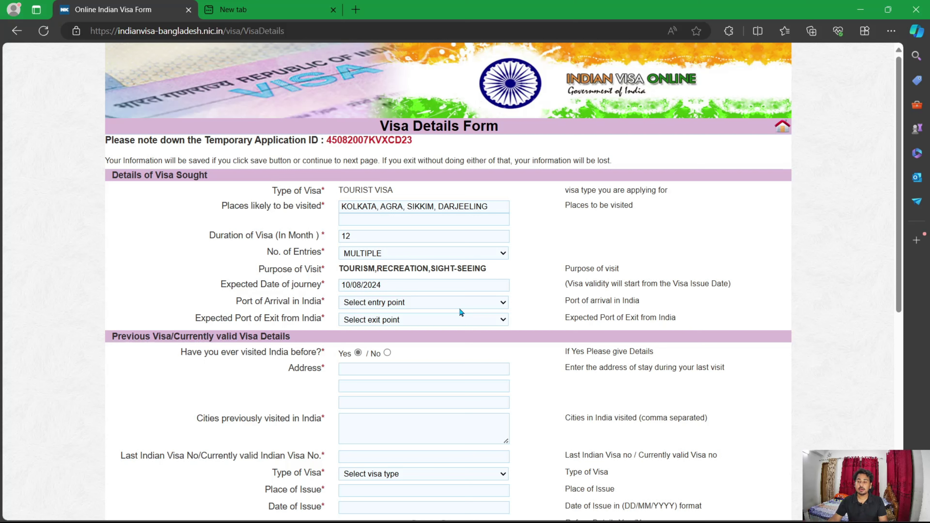
Step: Choose BY ROAD CHANGRABANDHA for both port of arrival and expected port of exit
{"action": "left_click", "coordinate": [464, 303]}
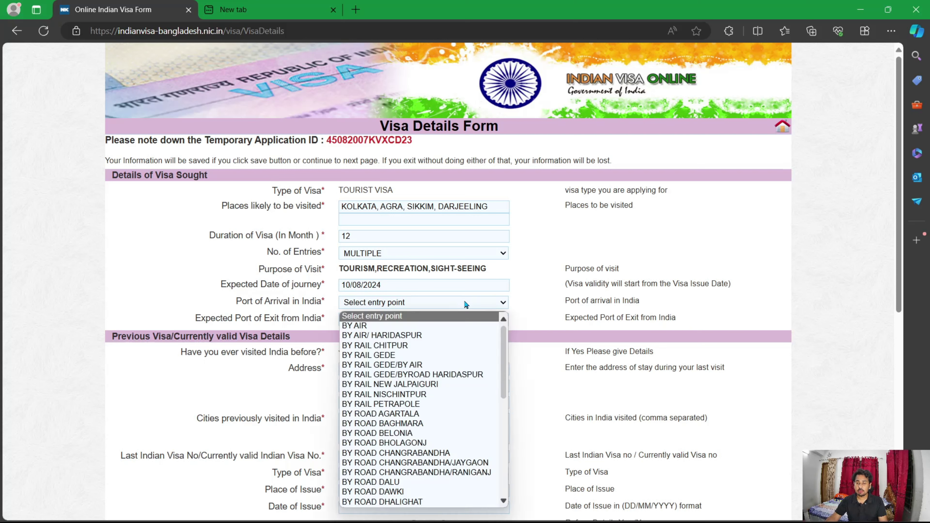
{"action": "left_click", "coordinate": [463, 304]}
{"action": "left_click", "coordinate": [462, 306]}
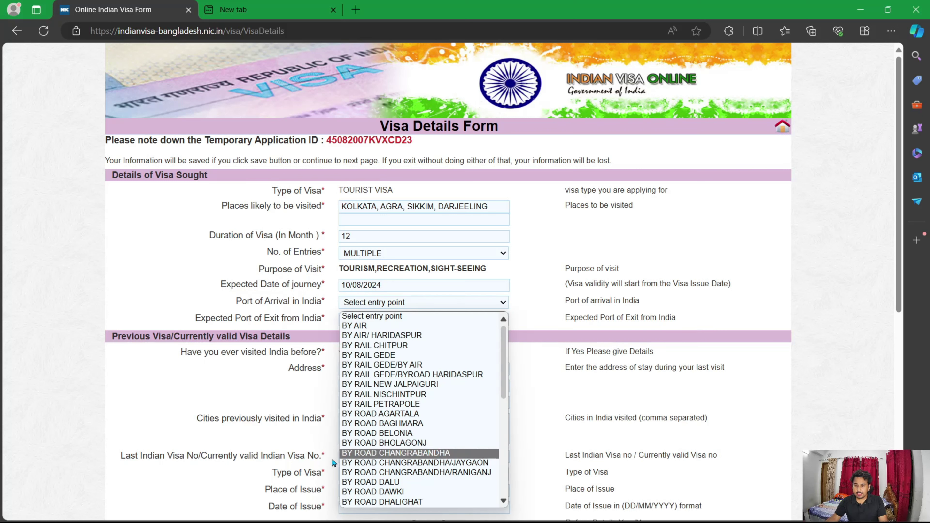
{"action": "left_click", "coordinate": [423, 454]}
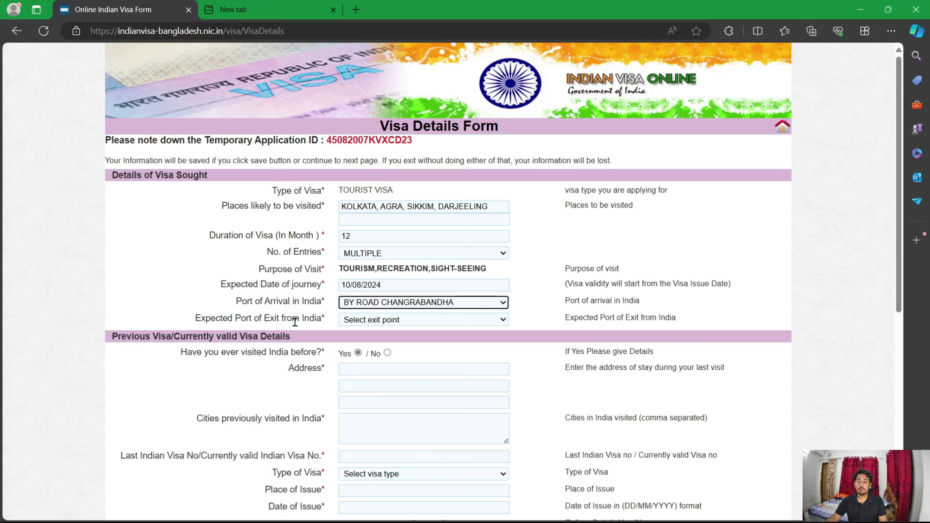
{"action": "left_click", "coordinate": [443, 320]}
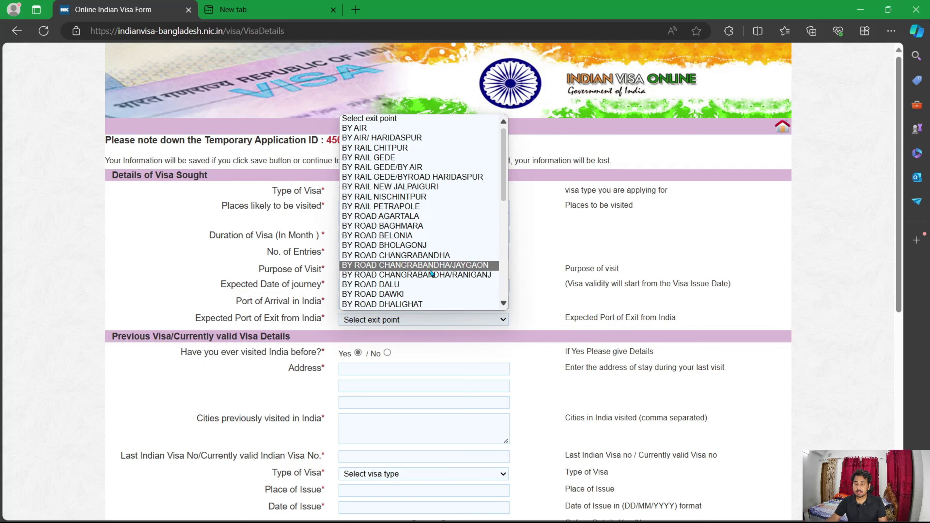
{"action": "left_click", "coordinate": [432, 256]}
{"action": "scroll", "coordinate": [253, 260], "scroll_direction": "down", "scroll_amount": 4}
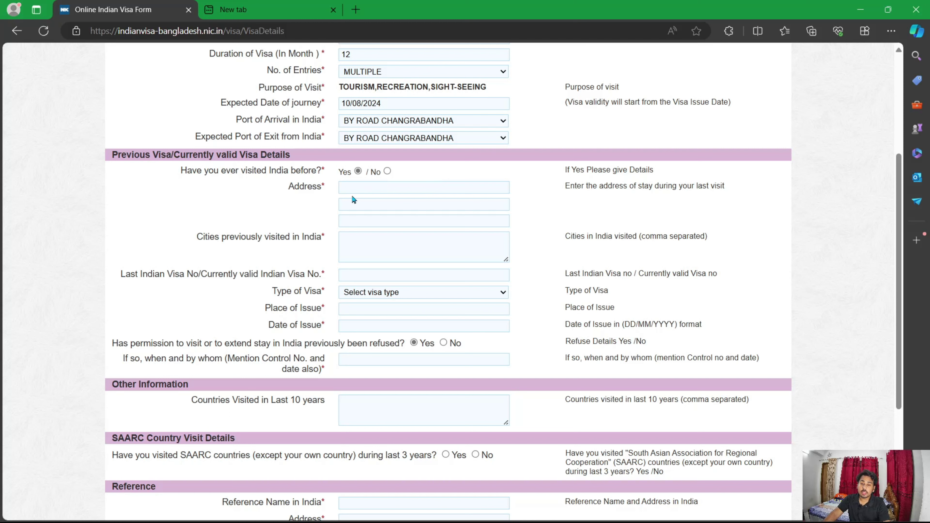
Step: Answer No to visiting India before and to ever being refused permission
{"action": "left_click", "coordinate": [374, 191]}
{"action": "left_click", "coordinate": [283, 193]}
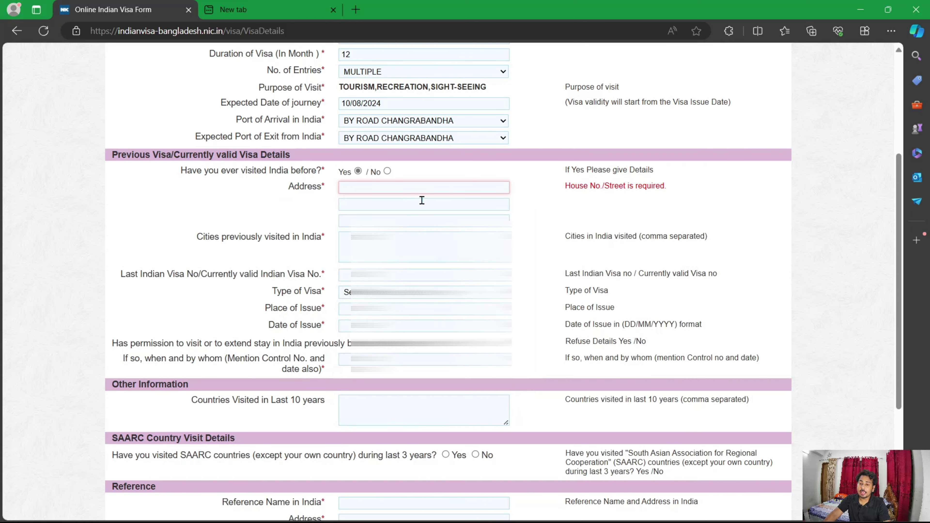
{"action": "left_click", "coordinate": [387, 172]}
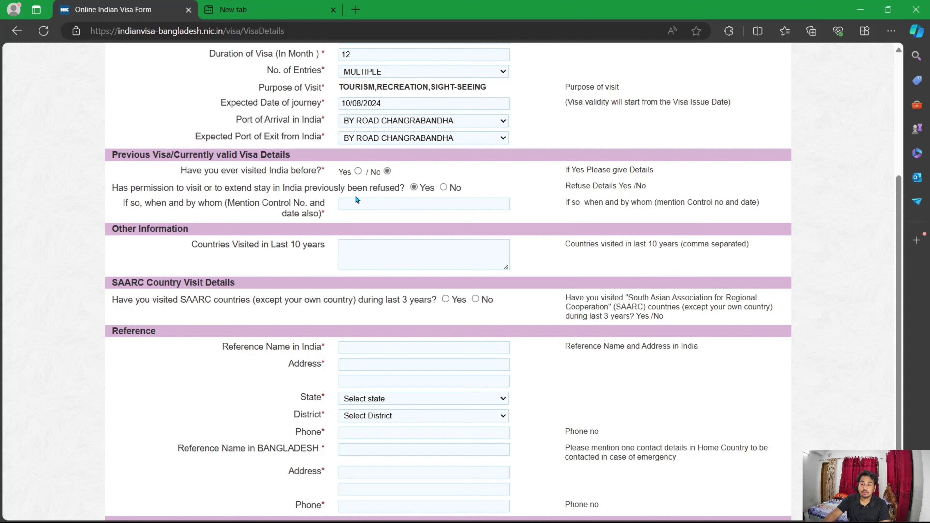
{"action": "left_click", "coordinate": [383, 204]}
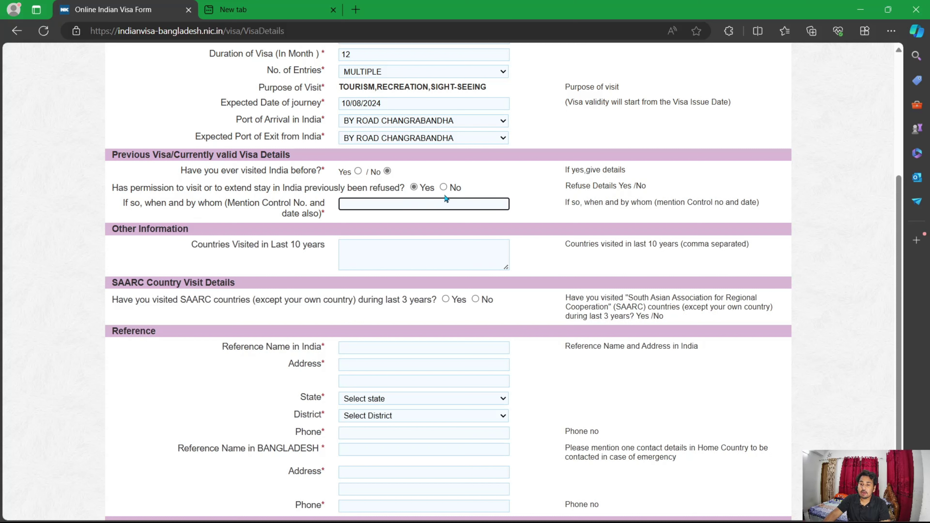
{"action": "left_click", "coordinate": [445, 187]}
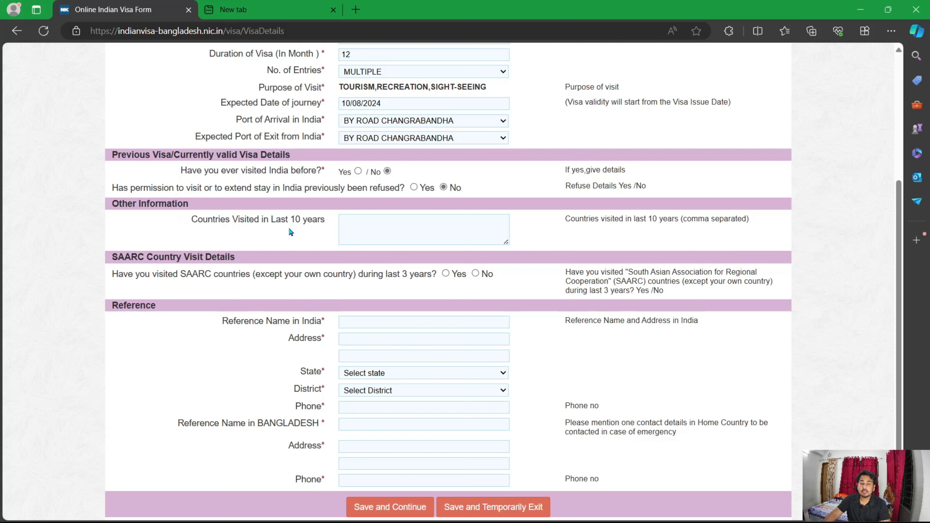
{"action": "left_click", "coordinate": [416, 231]}
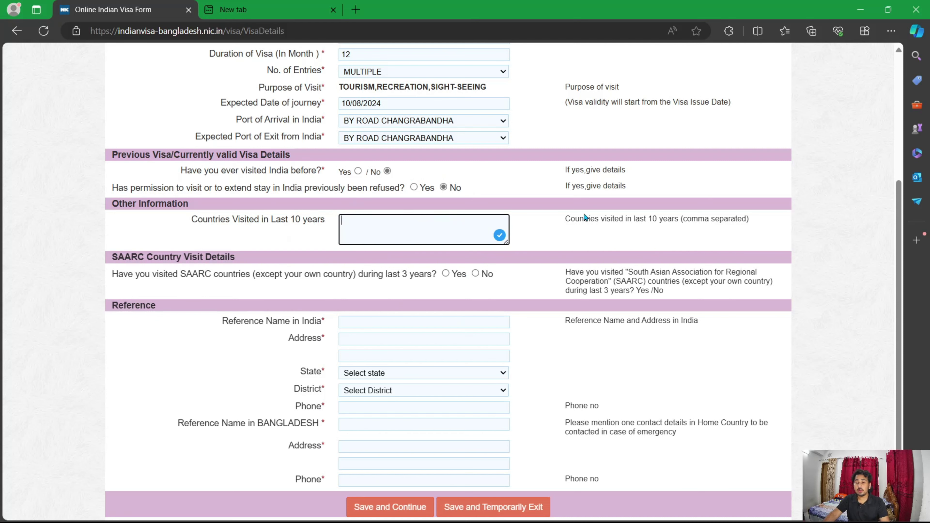
Step: Answer No to the SAARC-countries visit question, then switch to the other new tab
{"action": "scroll", "coordinate": [456, 255], "scroll_direction": "down", "scroll_amount": 1}
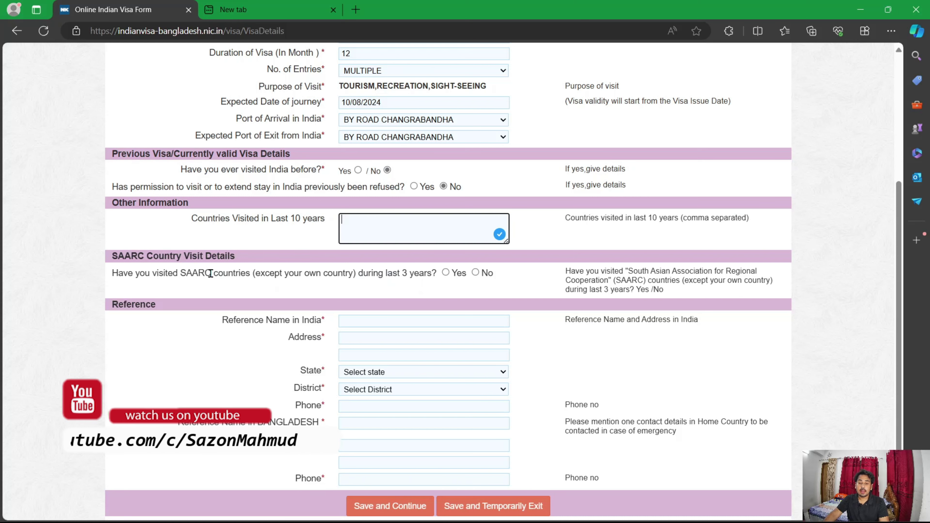
{"action": "left_click", "coordinate": [445, 272]}
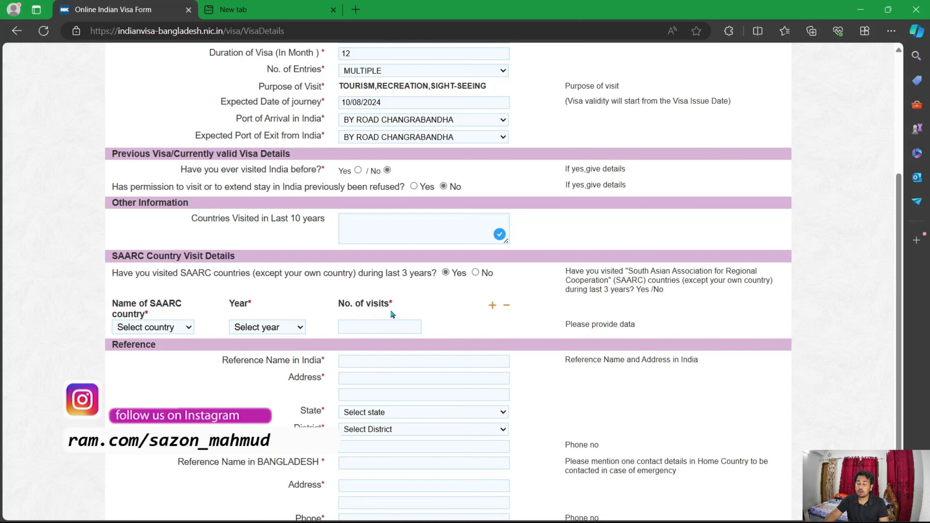
{"action": "left_click", "coordinate": [476, 273]}
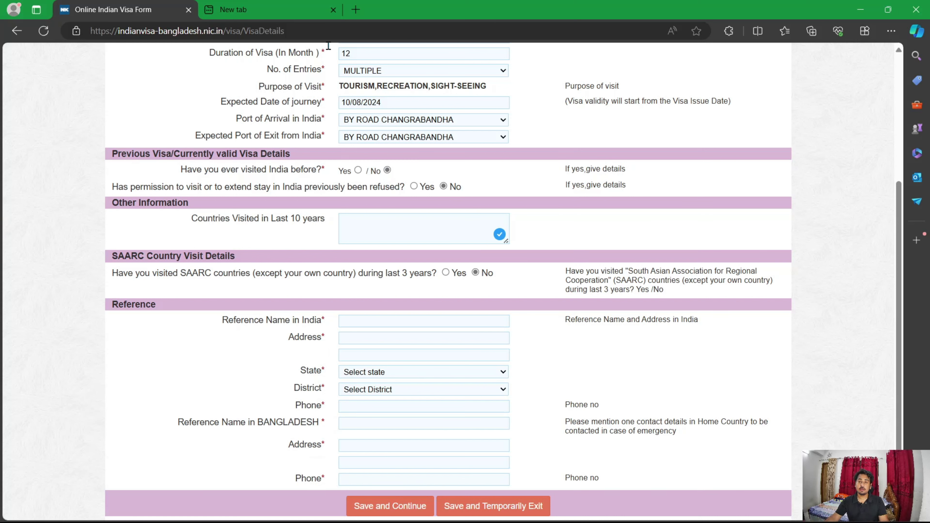
{"action": "left_click", "coordinate": [248, 9]}
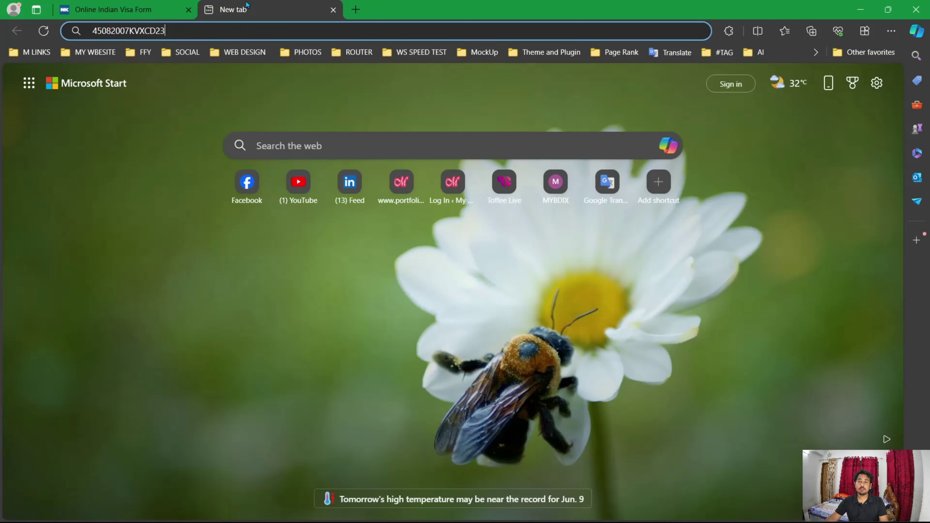
Step: Search Bing for 'india address generator' in a new tab
{"action": "left_click", "coordinate": [356, 9]}
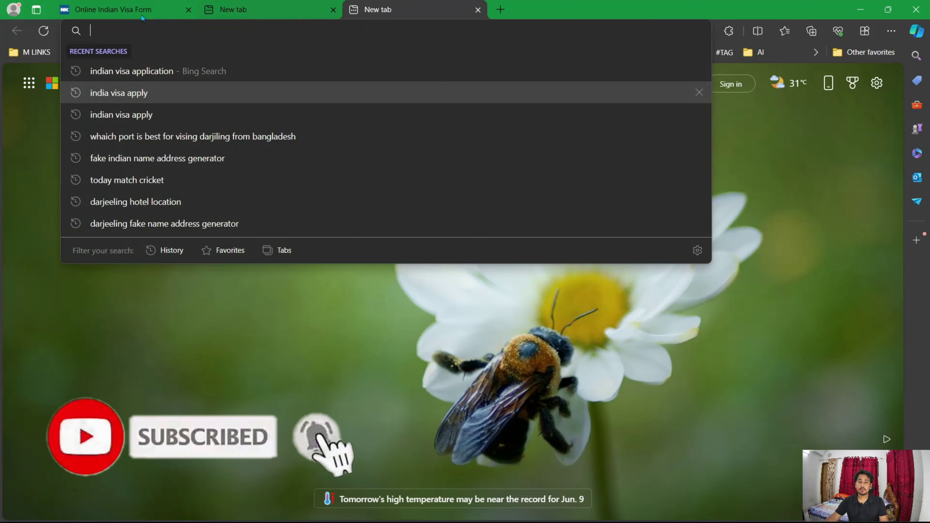
{"action": "left_click", "coordinate": [142, 16]}
{"action": "left_click", "coordinate": [367, 9]}
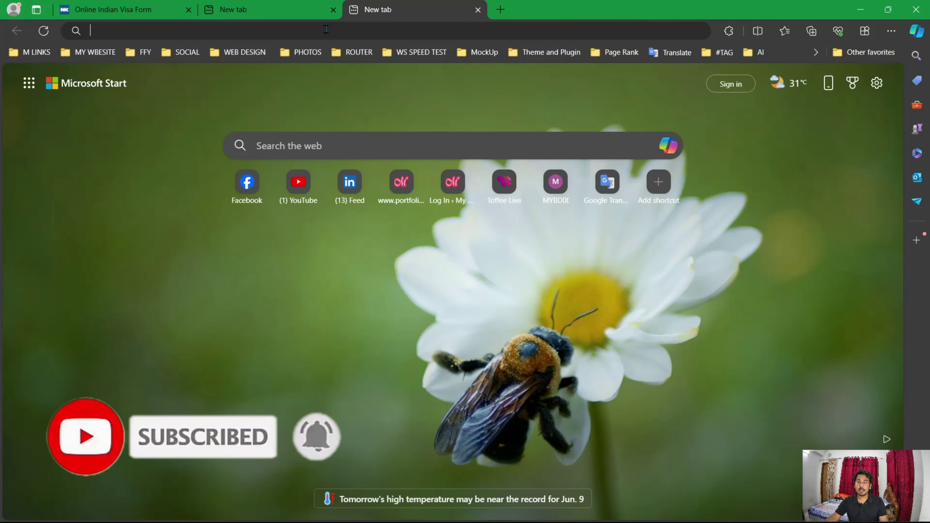
{"action": "left_click", "coordinate": [326, 29]}
{"action": "type", "text": "a"}
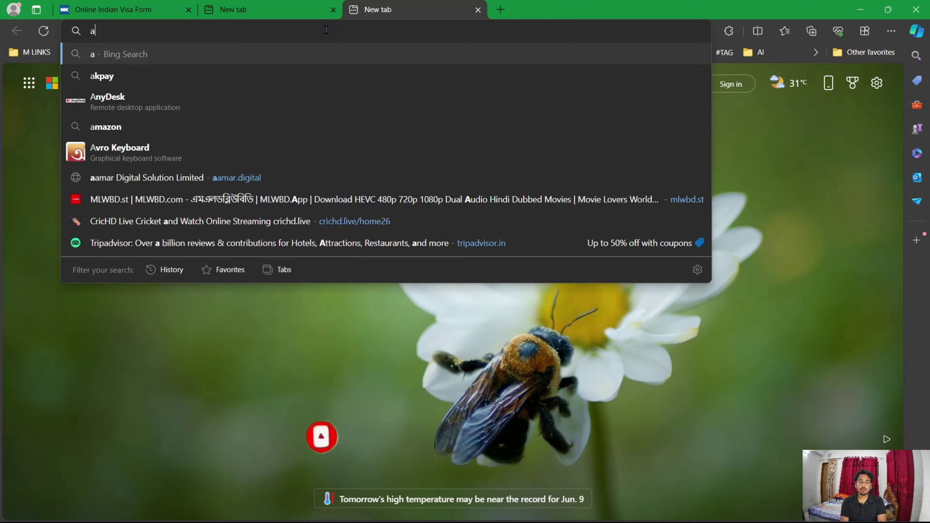
{"action": "key", "text": "BackSpace"}
{"action": "type", "text": "india addre"}
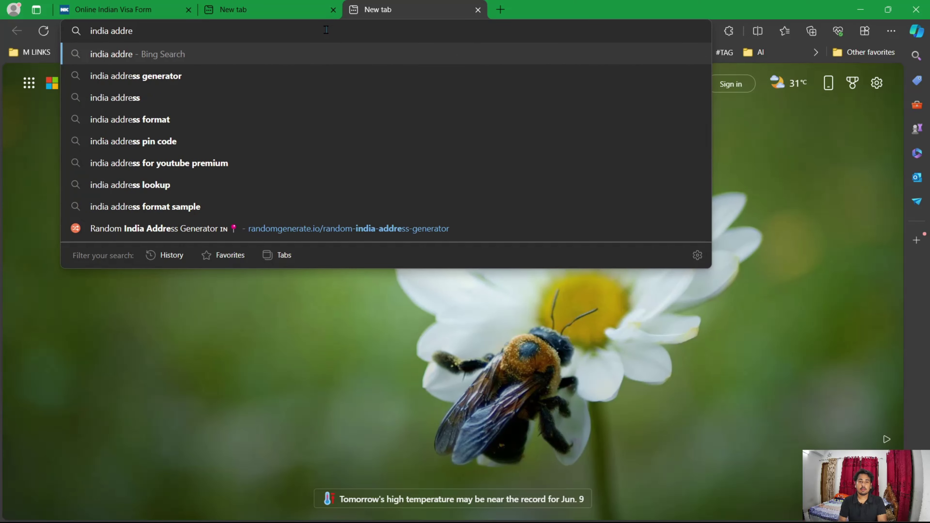
{"action": "key", "text": "Down"}
{"action": "key", "text": "Return"}
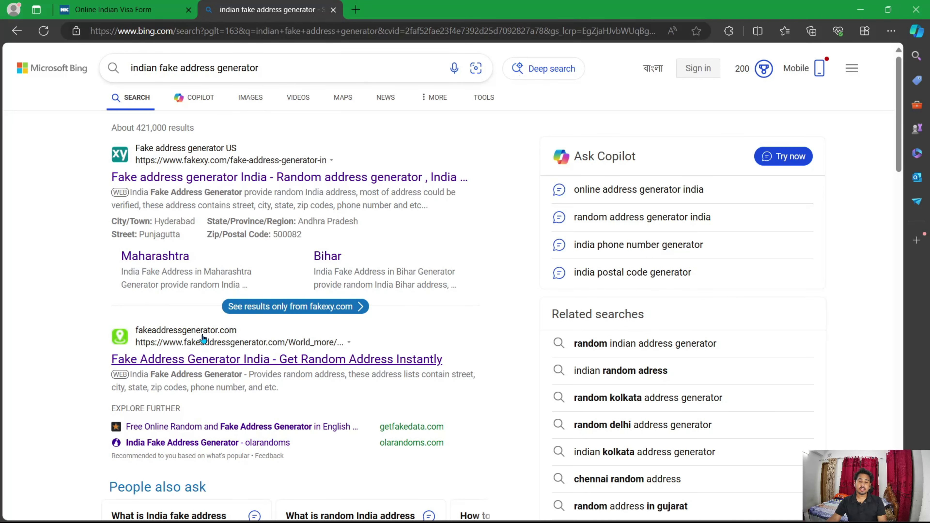
Step: Open Fake Address Generator India, with Random India Address Generator in a background tab
{"action": "left_click", "coordinate": [249, 359]}
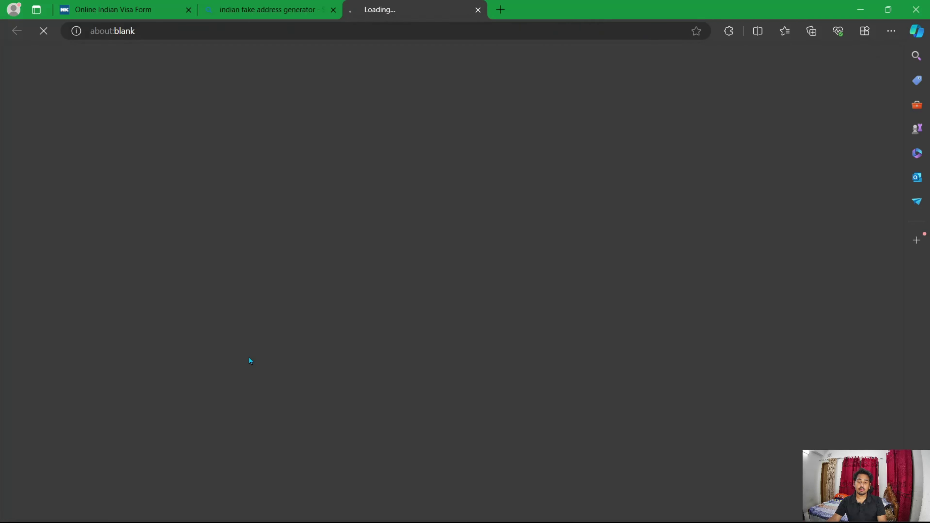
{"action": "left_click", "coordinate": [265, 11]}
{"action": "scroll", "coordinate": [229, 224], "scroll_direction": "down", "scroll_amount": 3}
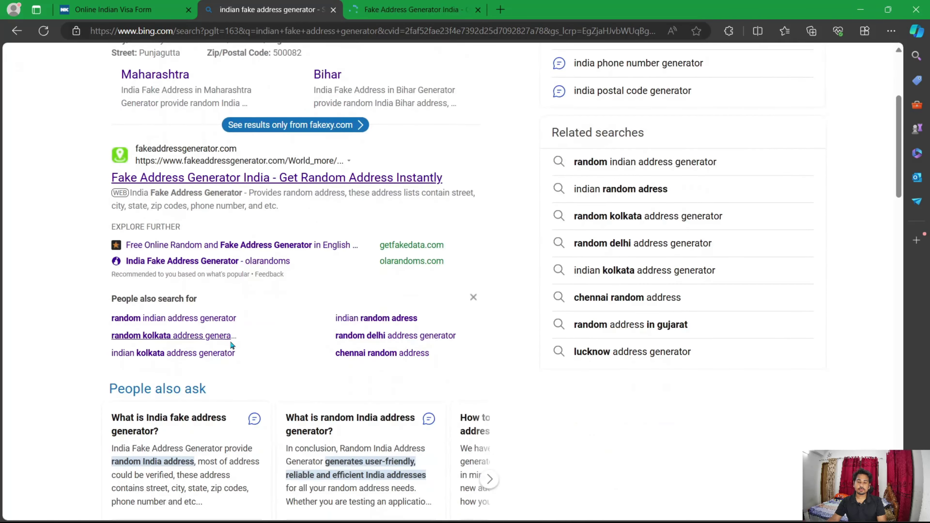
{"action": "scroll", "coordinate": [191, 426], "scroll_direction": "down", "scroll_amount": 5}
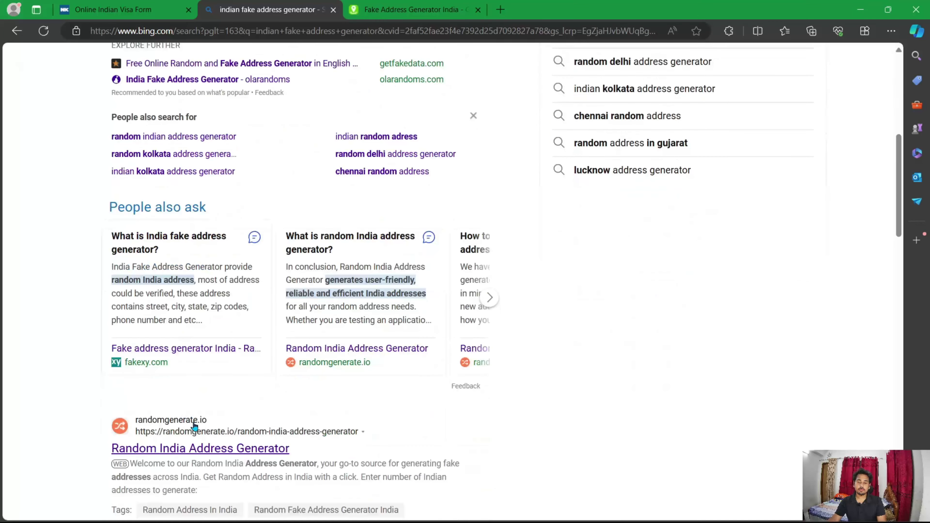
{"action": "middle_click", "coordinate": [190, 456]}
{"action": "left_click", "coordinate": [396, 9]}
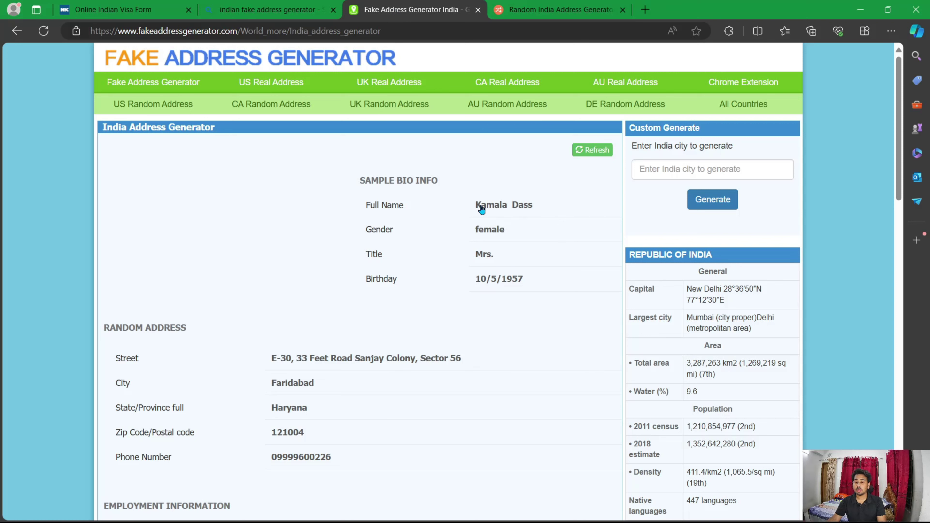
Step: Copy the generated full name into Reference Name in India and close the search tab
{"action": "left_click_drag", "start_coordinate": [463, 202], "coordinate": [536, 207]}
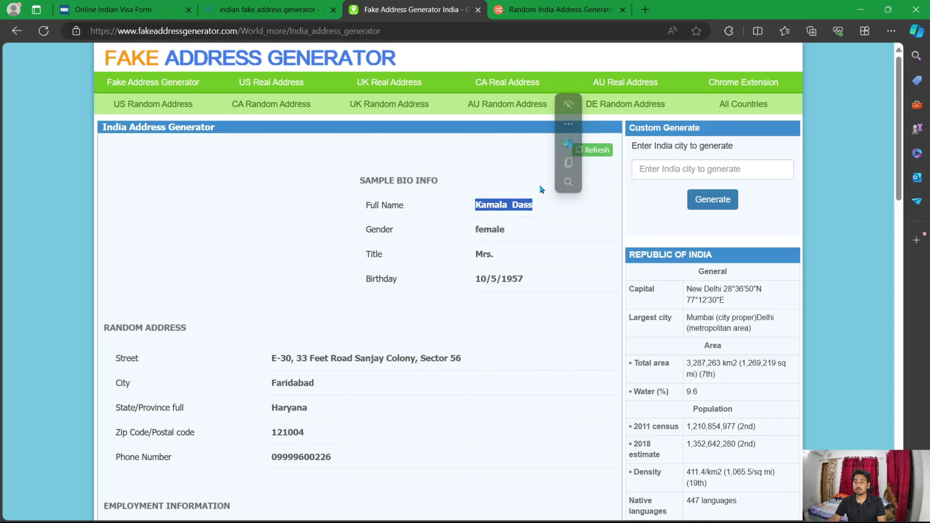
{"action": "key", "text": "ctrl+c"}
{"action": "left_click", "coordinate": [125, 9]}
{"action": "left_click", "coordinate": [271, 9]}
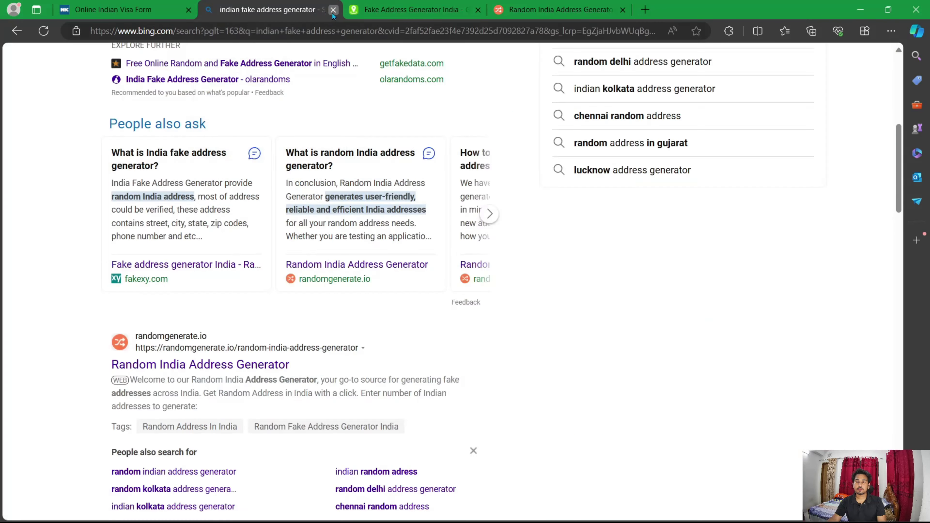
{"action": "left_click", "coordinate": [333, 10]}
{"action": "left_click", "coordinate": [380, 321]}
{"action": "key", "text": "ctrl+v"}
Step: Paste the generated street address into the reference Address field
{"action": "left_click", "coordinate": [271, 9]}
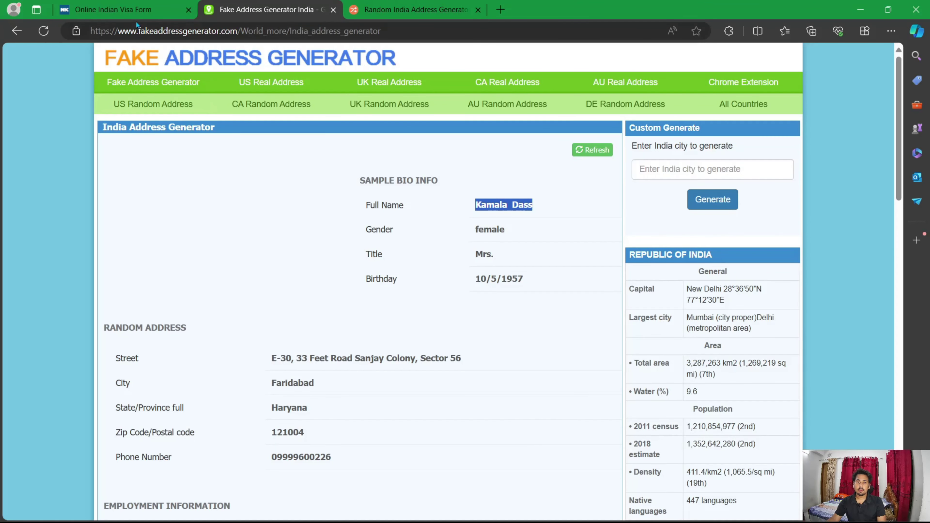
{"action": "left_click", "coordinate": [143, 19]}
{"action": "left_click", "coordinate": [281, 19]}
{"action": "left_click_drag", "start_coordinate": [271, 359], "coordinate": [462, 359]}
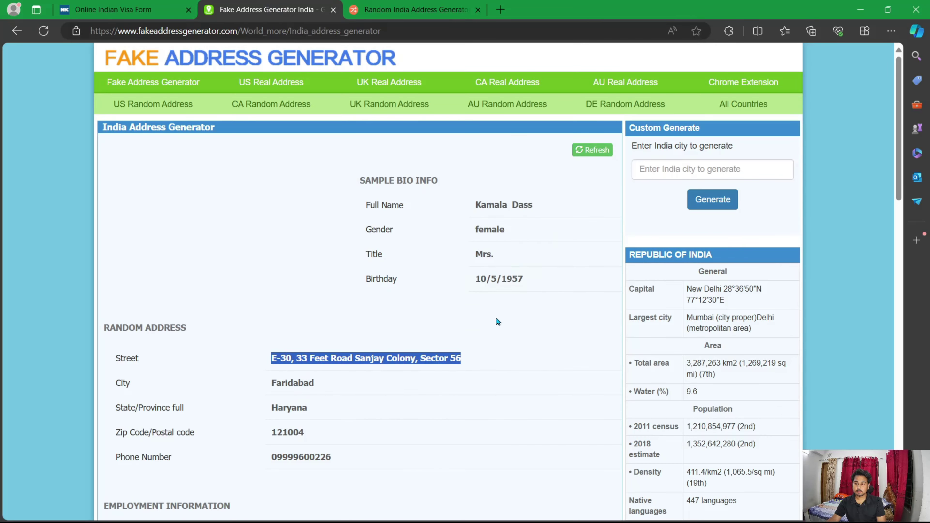
{"action": "key", "text": "ctrl+c"}
{"action": "left_click", "coordinate": [124, 9]}
{"action": "left_click", "coordinate": [424, 337]}
{"action": "key", "text": "ctrl+v"}
Step: Set the reference state to HARYANA
{"action": "left_click", "coordinate": [256, 11]}
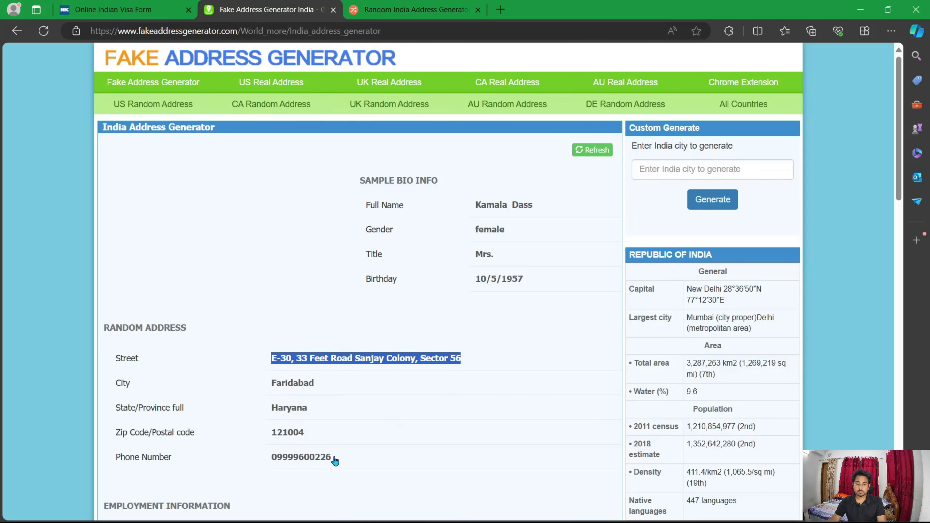
{"action": "left_click", "coordinate": [112, 9]}
{"action": "left_click", "coordinate": [375, 374]}
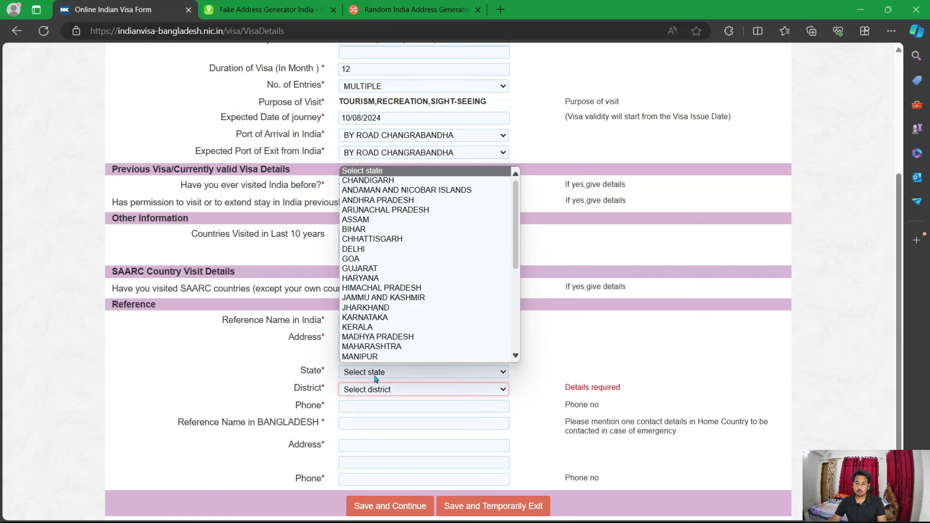
{"action": "scroll", "coordinate": [390, 352], "scroll_direction": "down", "scroll_amount": 1}
{"action": "scroll", "coordinate": [398, 323], "scroll_direction": "down", "scroll_amount": 5}
{"action": "scroll", "coordinate": [398, 293], "scroll_direction": "up", "scroll_amount": 1}
{"action": "key", "text": "h"}
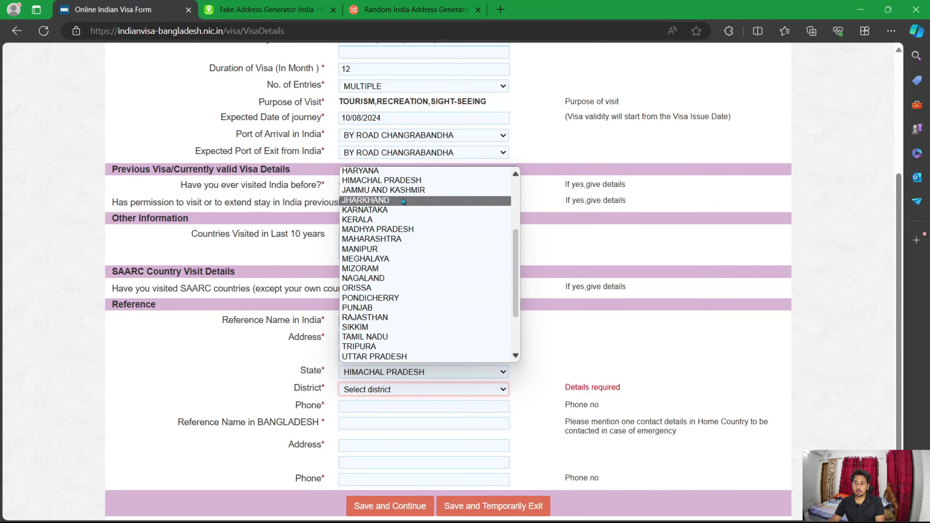
{"action": "key", "text": "Escape"}
Step: Set the reference district to FARIDABAD
{"action": "left_click", "coordinate": [270, 9]}
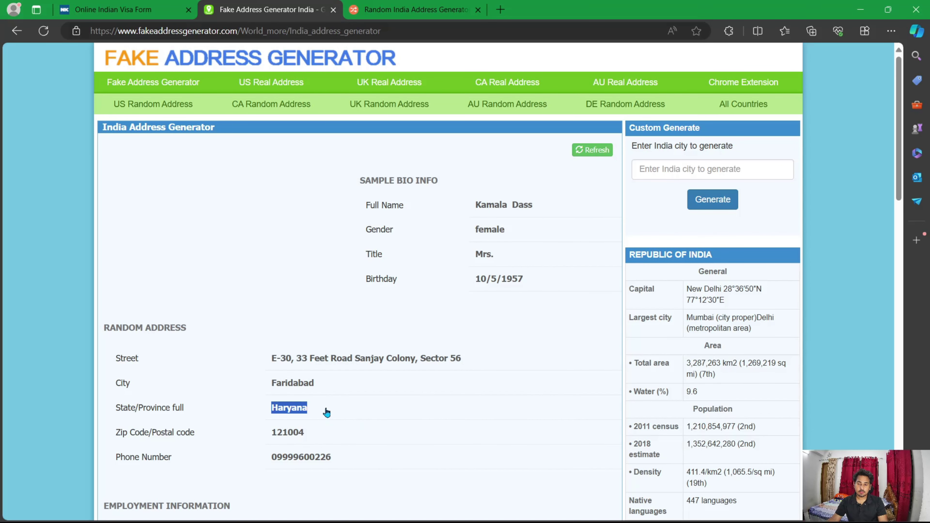
{"action": "double_click", "coordinate": [312, 382]}
{"action": "left_click", "coordinate": [112, 9]}
{"action": "left_click", "coordinate": [421, 389]}
{"action": "type", "text": "f"}
{"action": "key", "text": "Escape"}
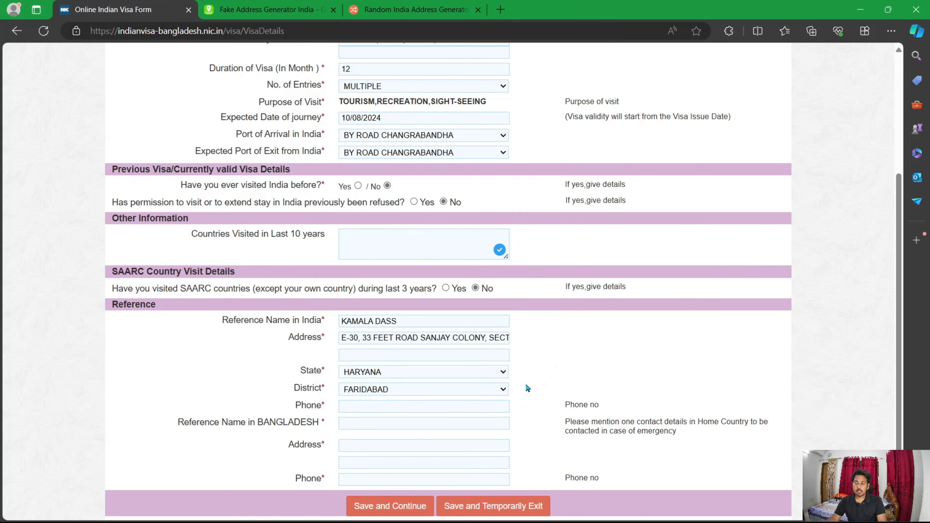
Step: Copy the generated phone number into the reference phone field
{"action": "left_click", "coordinate": [269, 9]}
{"action": "left_click_drag", "start_coordinate": [334, 459], "coordinate": [272, 458]}
{"action": "key", "text": "ctrl+c"}
{"action": "key", "text": "ctrl+shift+Tab"}
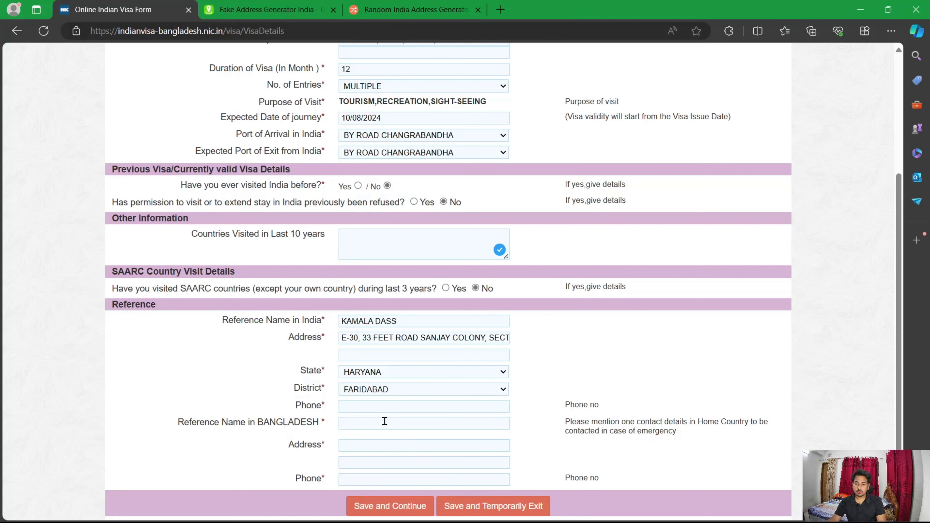
{"action": "left_click", "coordinate": [385, 406]}
{"action": "key", "text": "ctrl+v"}
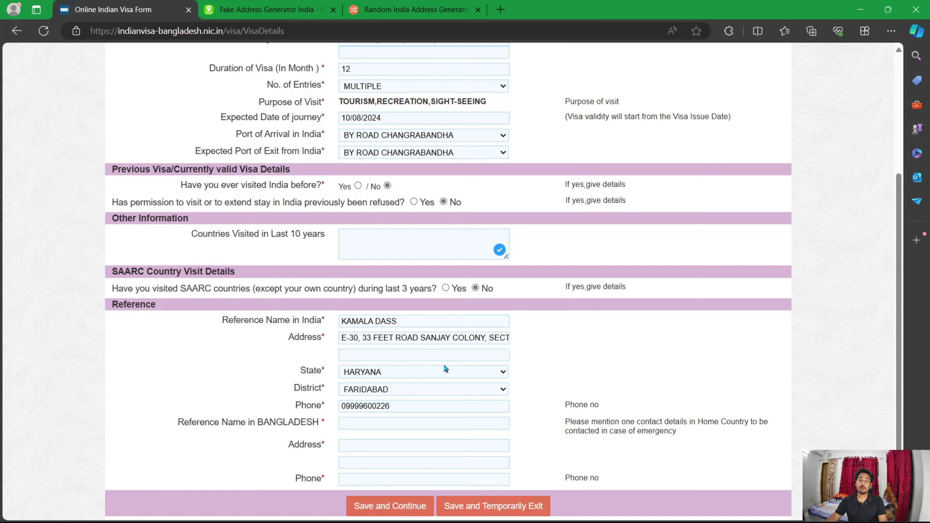
Step: Close the unused Random India Address Generator tab and return to the visa form
{"action": "left_click", "coordinate": [293, 10]}
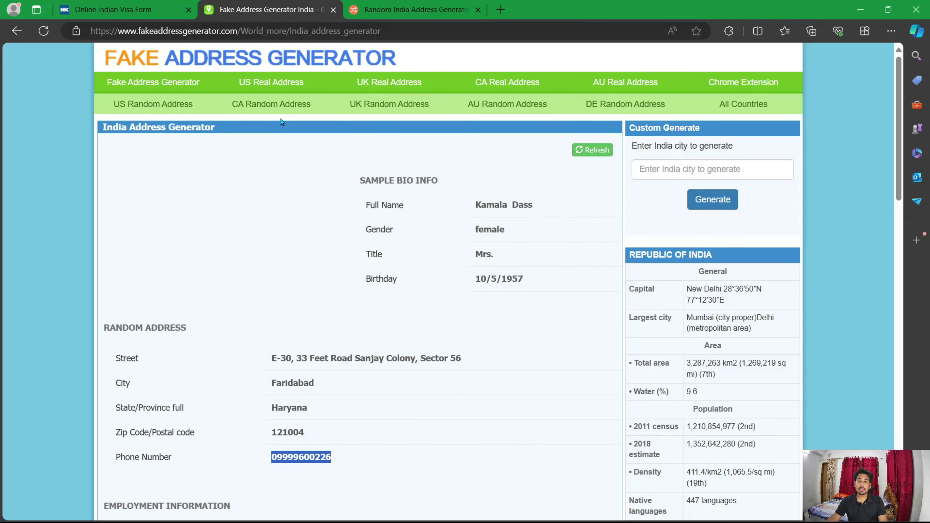
{"action": "left_click", "coordinate": [409, 6]}
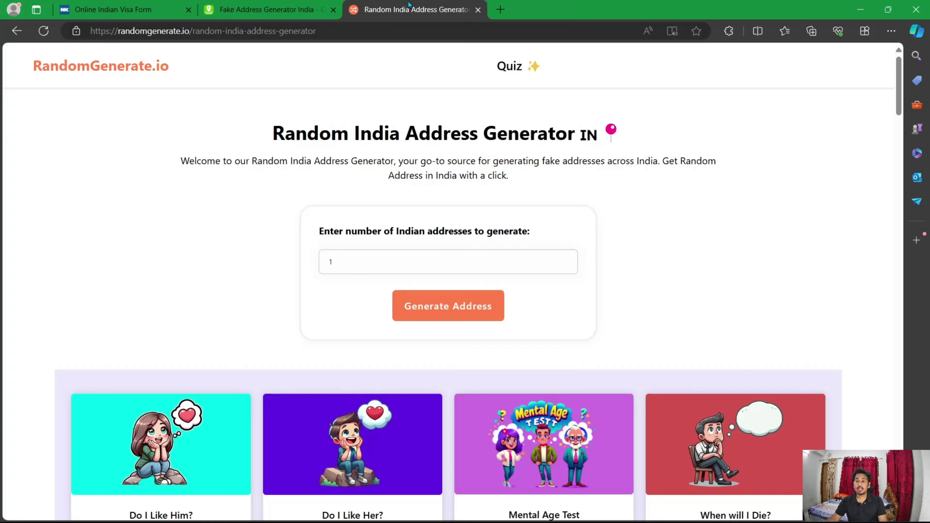
{"action": "left_click", "coordinate": [478, 9]}
{"action": "left_click", "coordinate": [133, 10]}
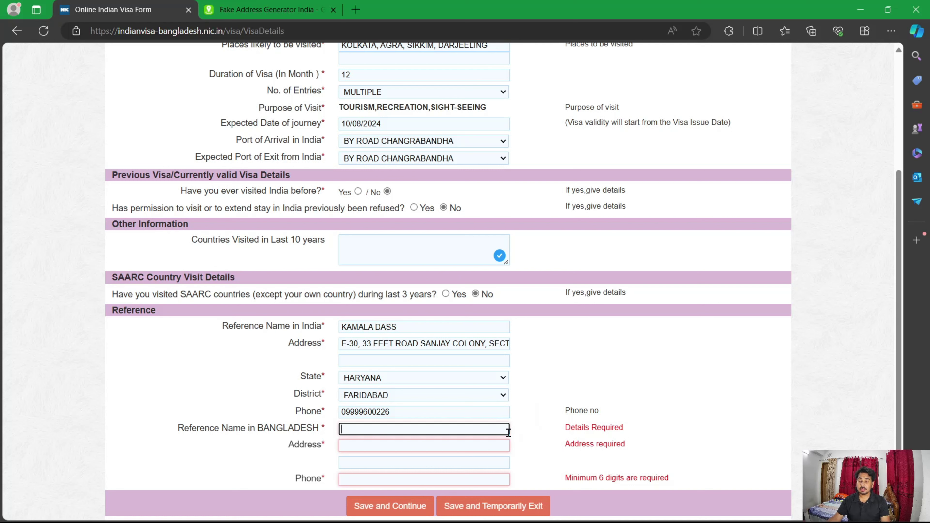
Step: Paste the Bangladesh reference's name, address and phone, then save and continue
{"action": "key", "text": "ctrl+v"}
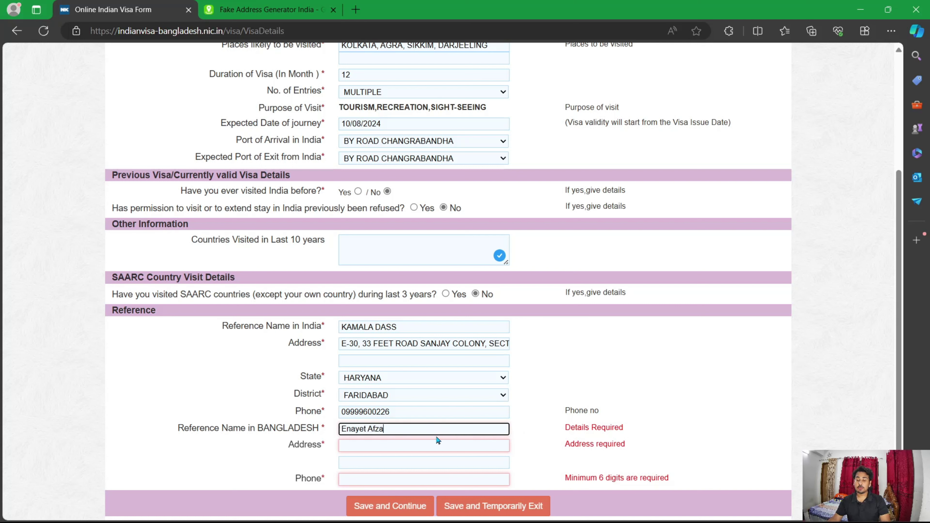
{"action": "left_click", "coordinate": [437, 446]}
{"action": "key", "text": "ctrl+v"}
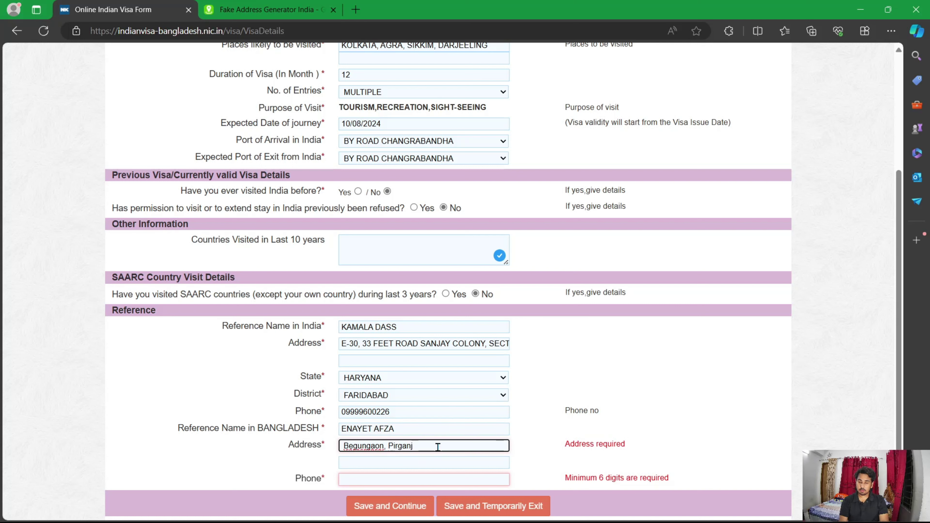
{"action": "left_click", "coordinate": [408, 473]}
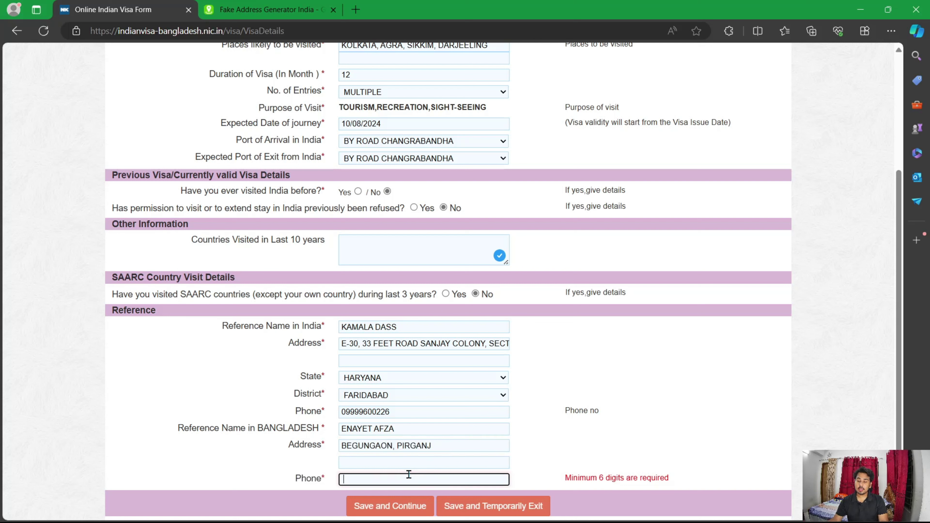
{"action": "key", "text": "ctrl+v"}
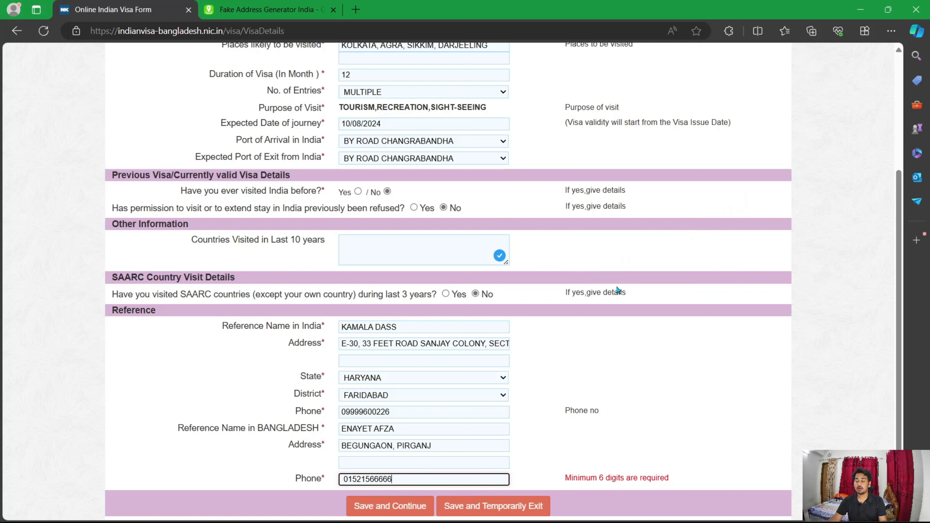
{"action": "left_click", "coordinate": [373, 515]}
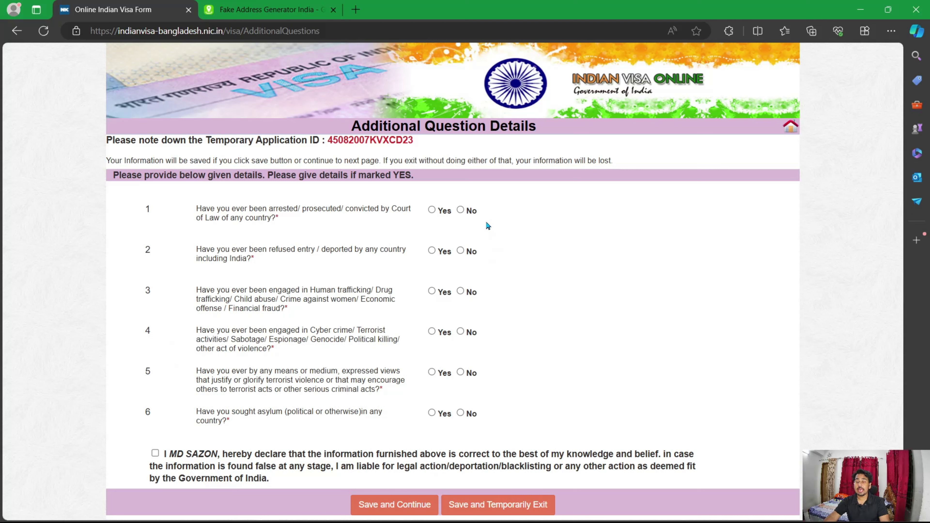
Step: Answer No to the arrest, refused-entry, cyber crime and terrorist-views questions and tick the applicant declaration
{"action": "left_click", "coordinate": [469, 211]}
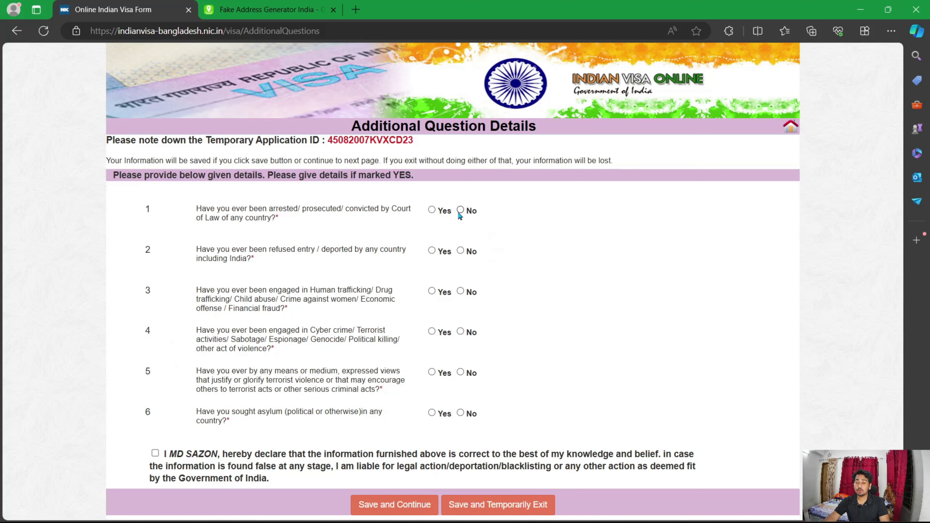
{"action": "left_click", "coordinate": [460, 252]}
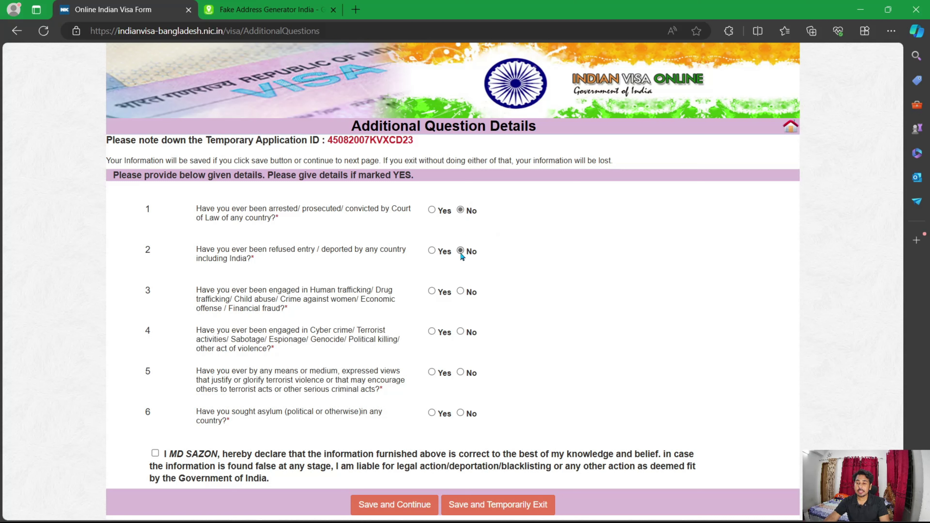
{"action": "left_click", "coordinate": [460, 332]}
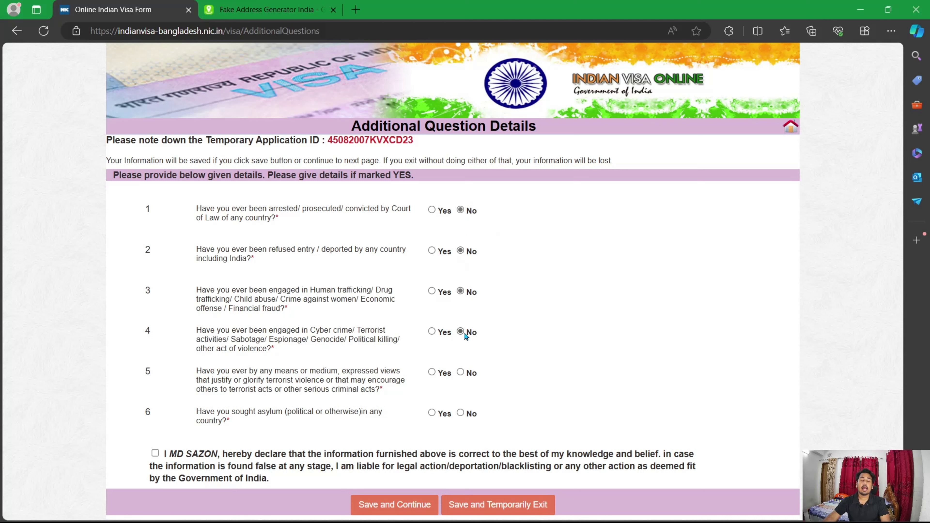
{"action": "left_click", "coordinate": [460, 372]}
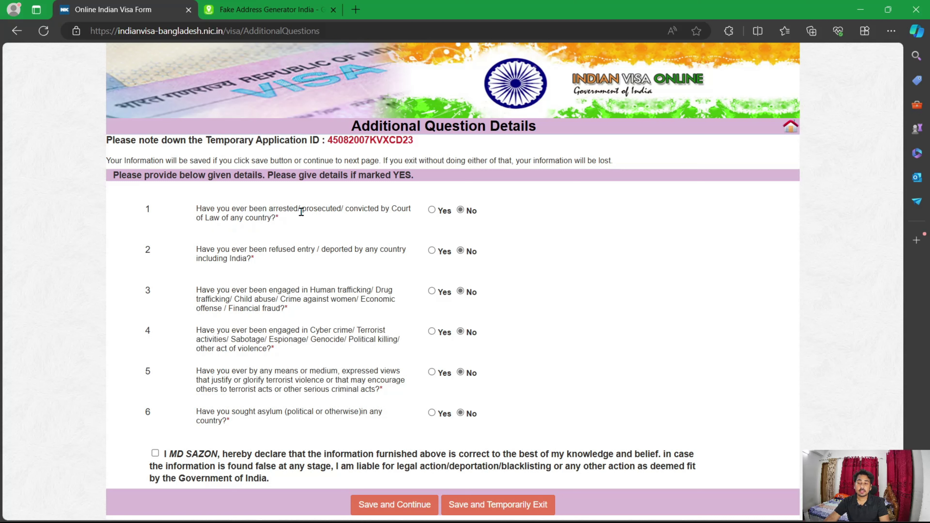
{"action": "left_click", "coordinate": [431, 211]}
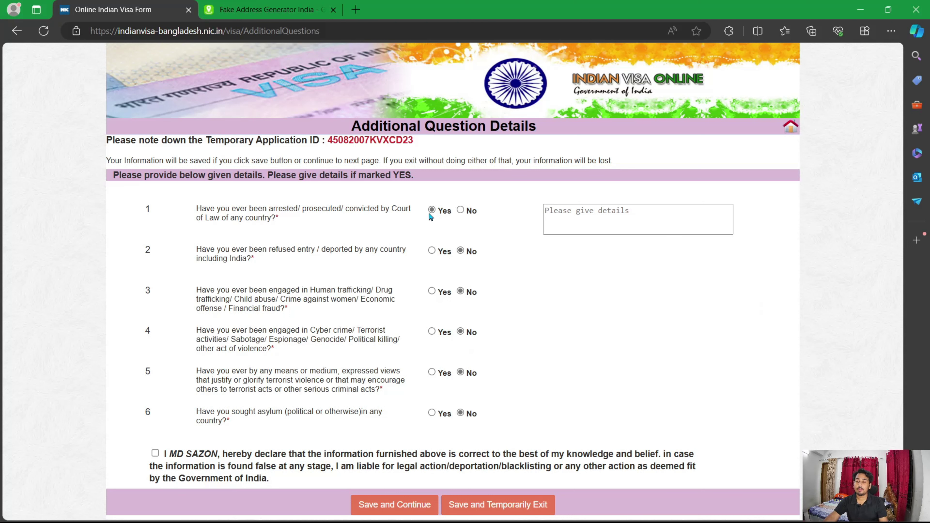
{"action": "left_click", "coordinate": [461, 210]}
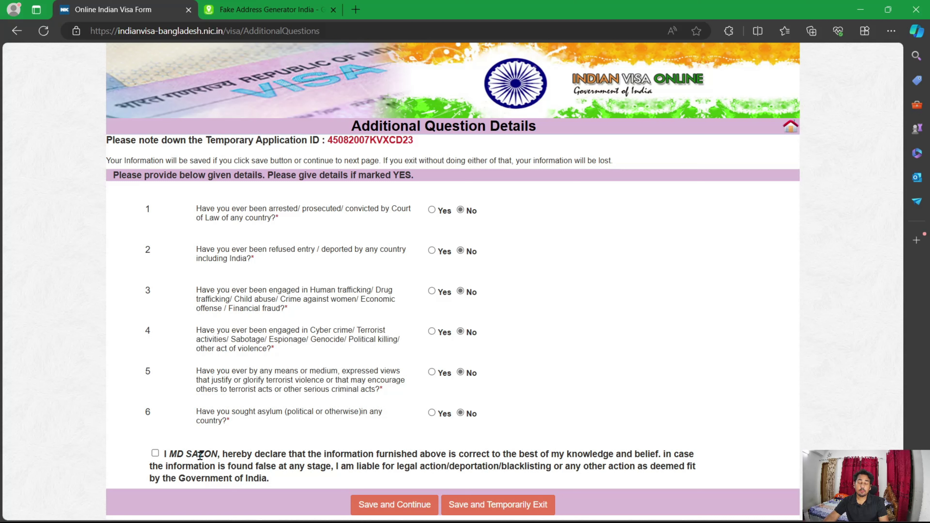
{"action": "left_click", "coordinate": [155, 454]}
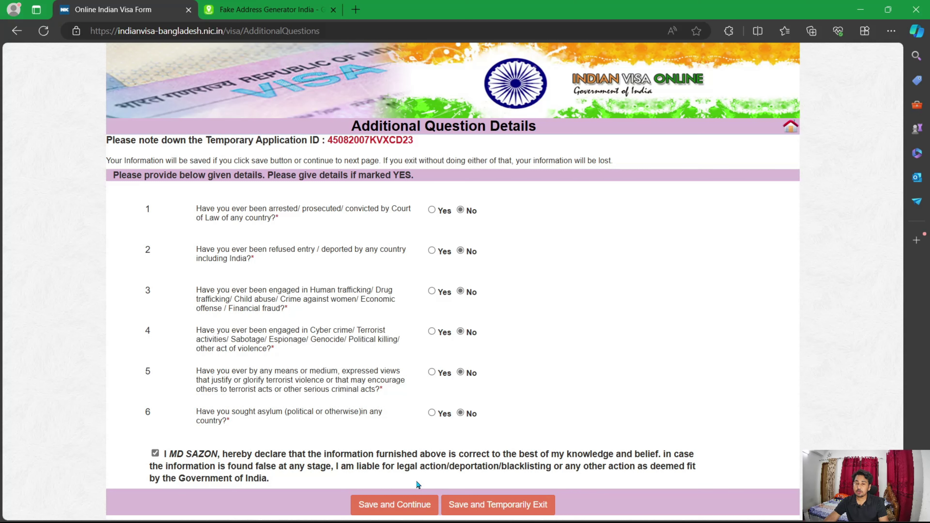
Step: Save the additional answers and continue to the Upload Photograph page
{"action": "left_click", "coordinate": [401, 514]}
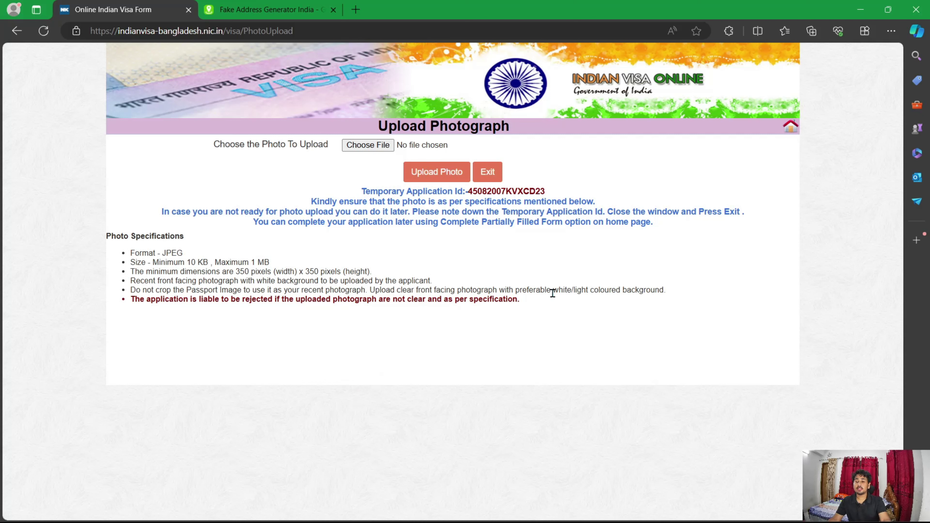
Step: Upload the applicant's JPEG photo from the Desktop, crop and save it, and continue
{"action": "left_click", "coordinate": [380, 151]}
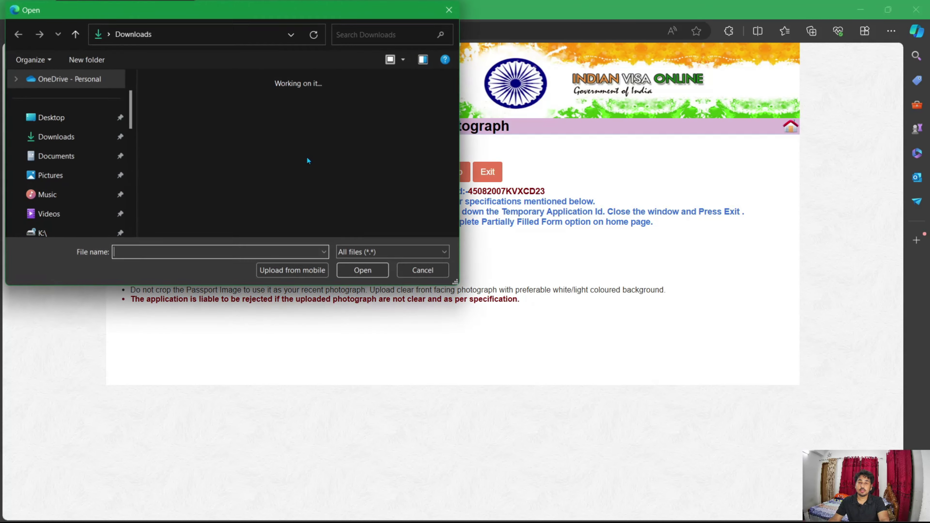
{"action": "left_click", "coordinate": [51, 118]}
{"action": "left_click", "coordinate": [255, 102]}
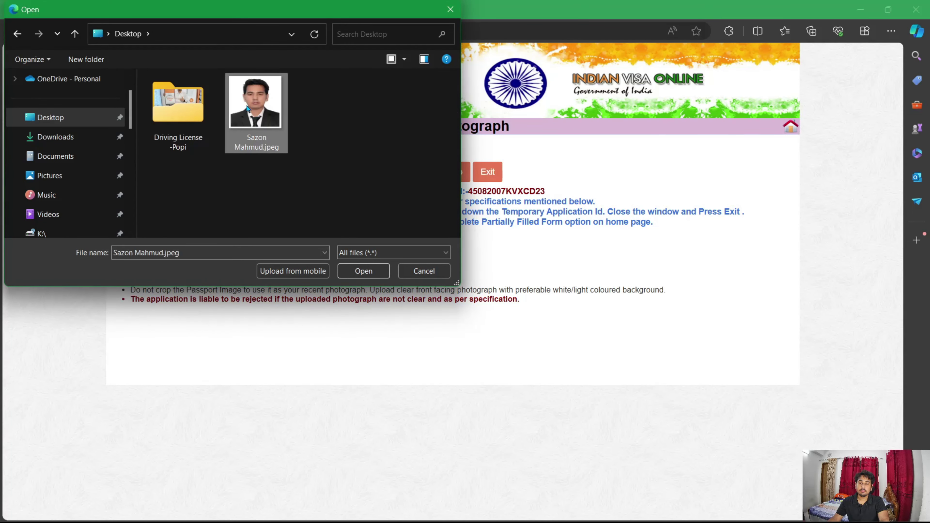
{"action": "left_click", "coordinate": [363, 271]}
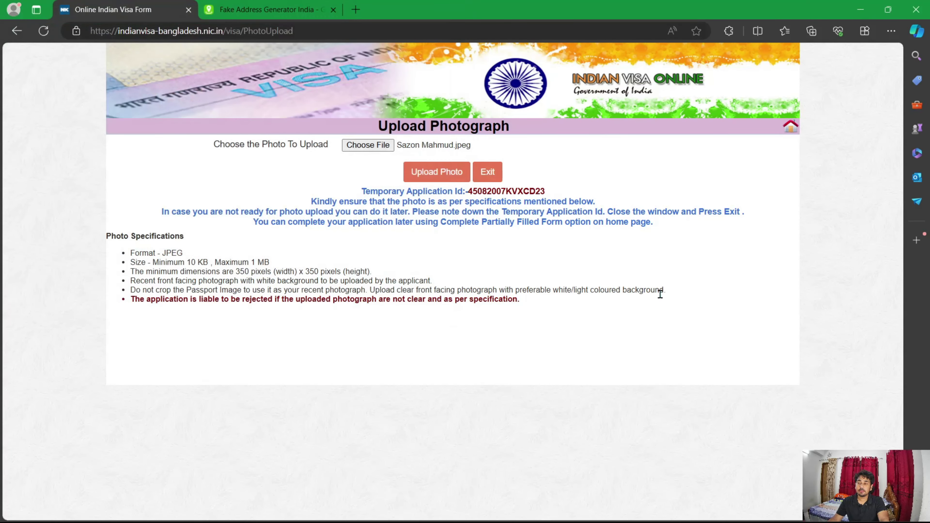
{"action": "left_click", "coordinate": [452, 176]}
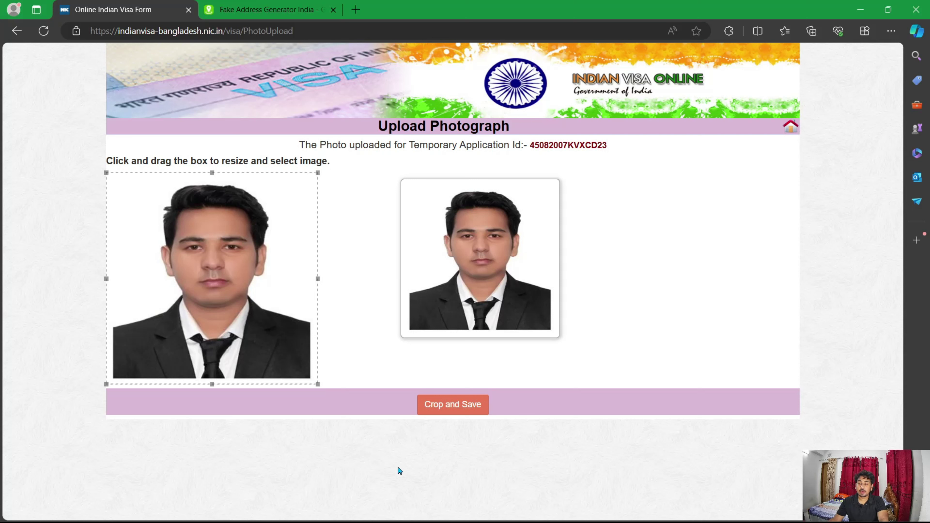
{"action": "left_click", "coordinate": [457, 407]}
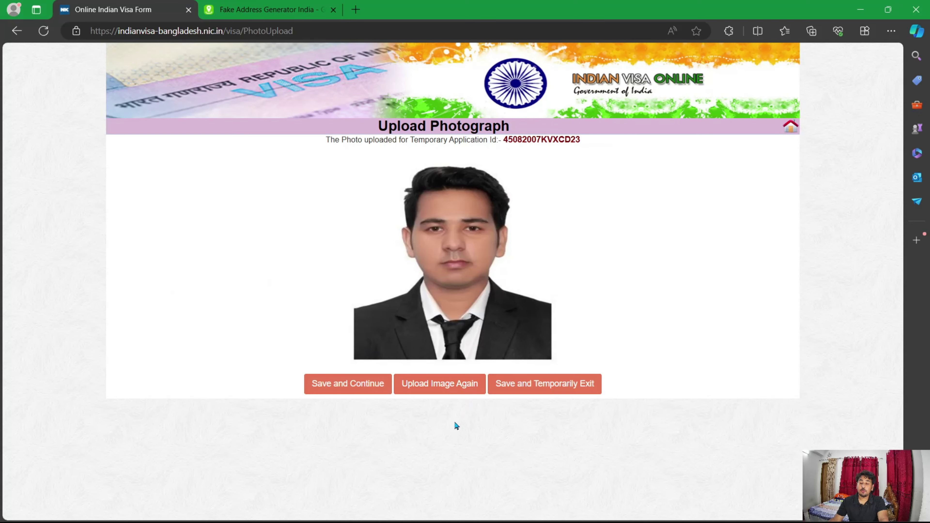
{"action": "left_click", "coordinate": [370, 385]}
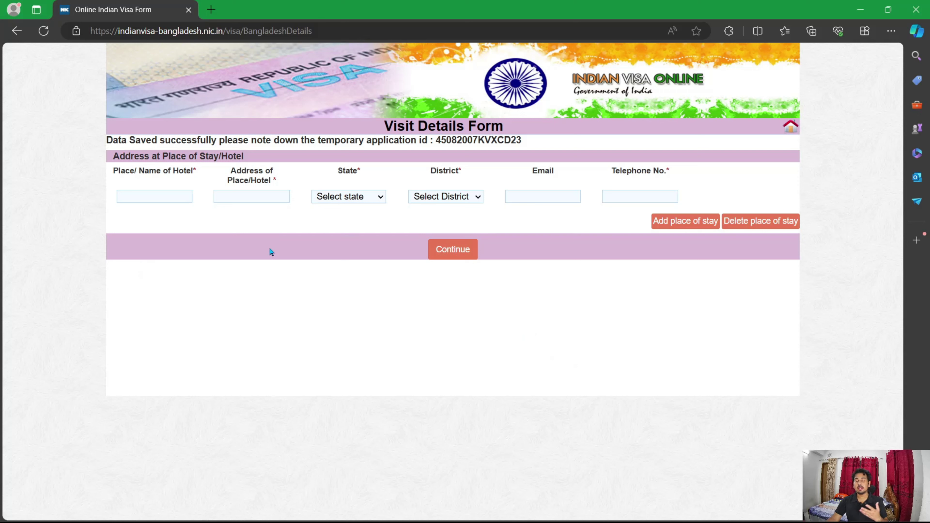
Step: Open a new browser tab next to the Visit Details Form
{"action": "left_click", "coordinate": [211, 10]}
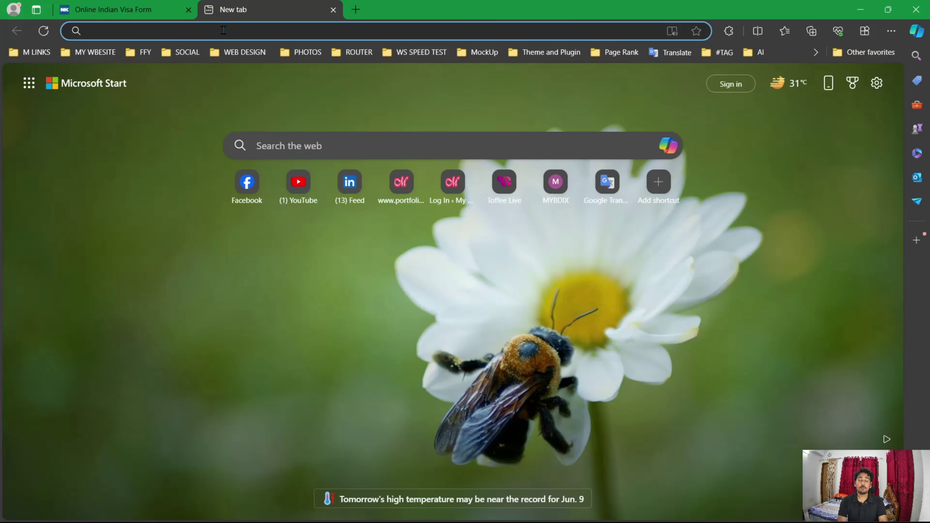
Step: Search Bing for 'indian hotel address' and open indiacatalog's Hotels in Kolkata directory
{"action": "type", "text": "in"}
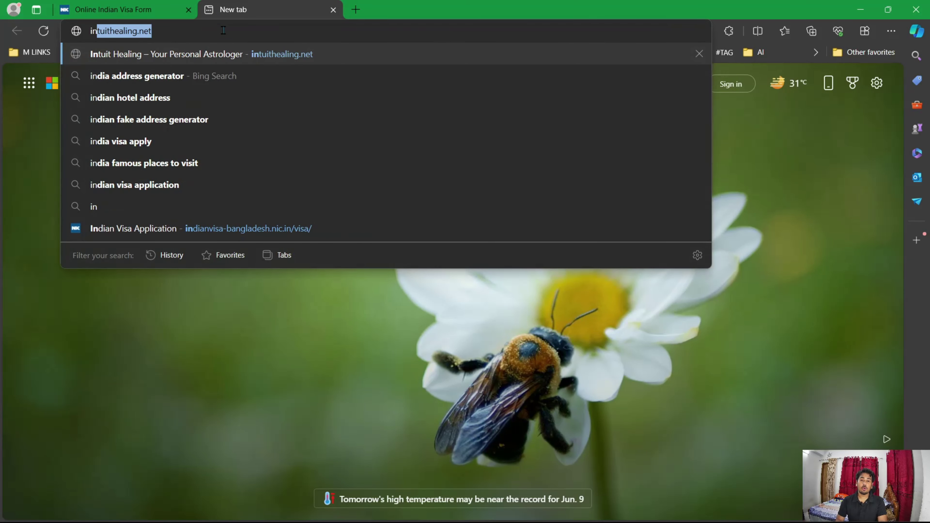
{"action": "key", "text": "Down"}
{"action": "key", "text": "Down"}
{"action": "key", "text": "Return"}
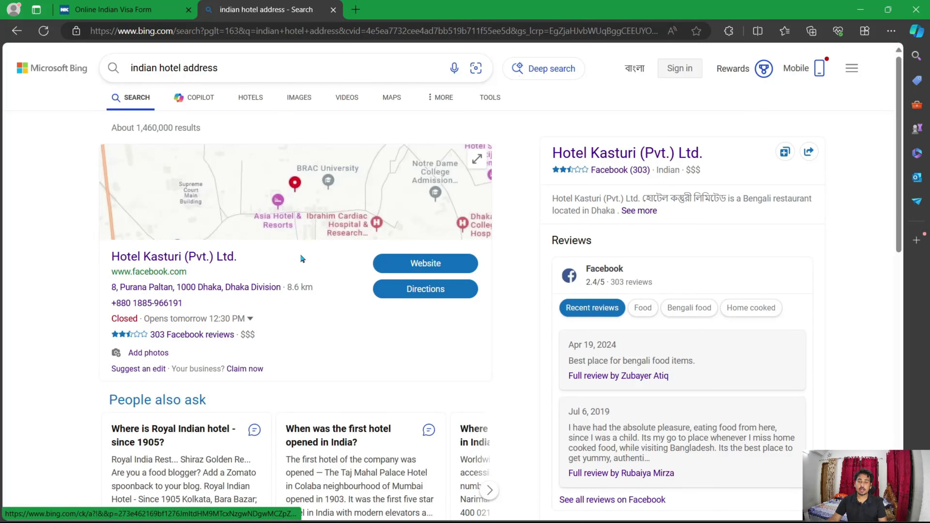
{"action": "scroll", "coordinate": [301, 258], "scroll_direction": "down", "scroll_amount": 6}
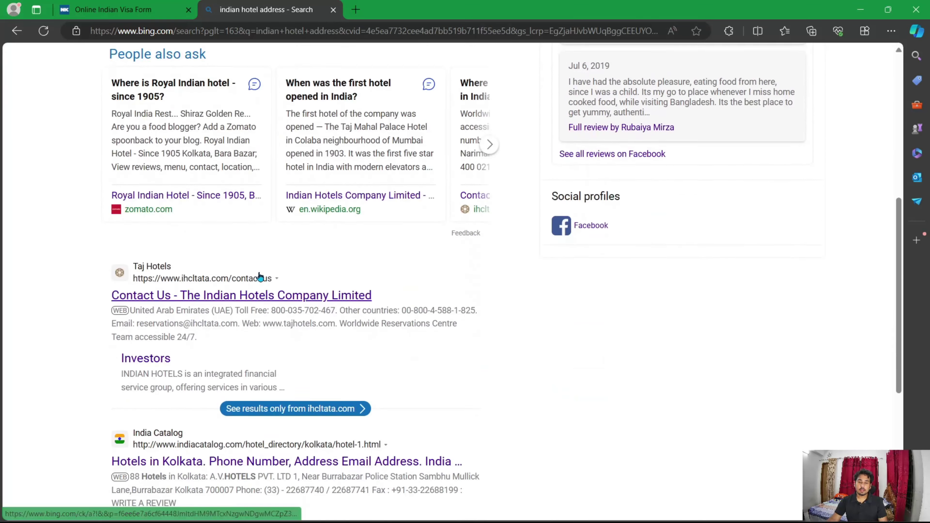
{"action": "scroll", "coordinate": [260, 277], "scroll_direction": "down", "scroll_amount": 3}
{"action": "left_click", "coordinate": [267, 323]}
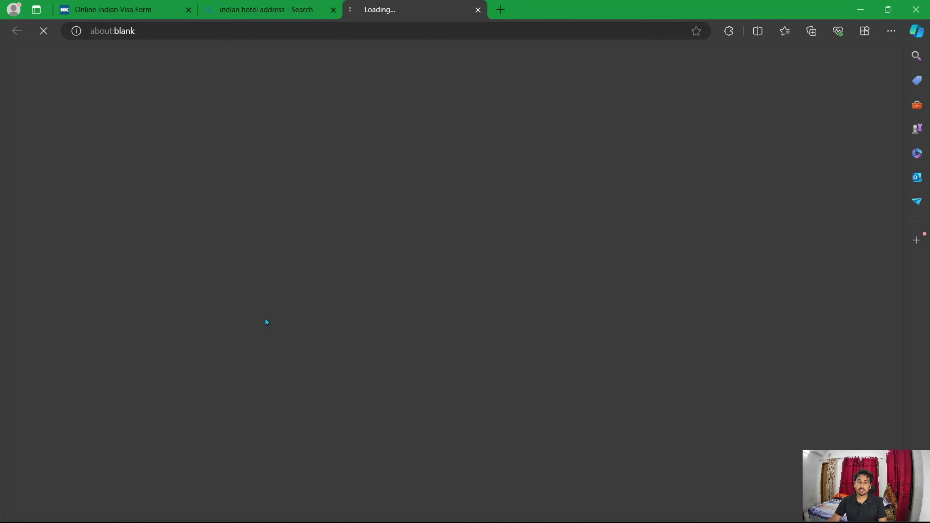
{"action": "left_click", "coordinate": [333, 10]}
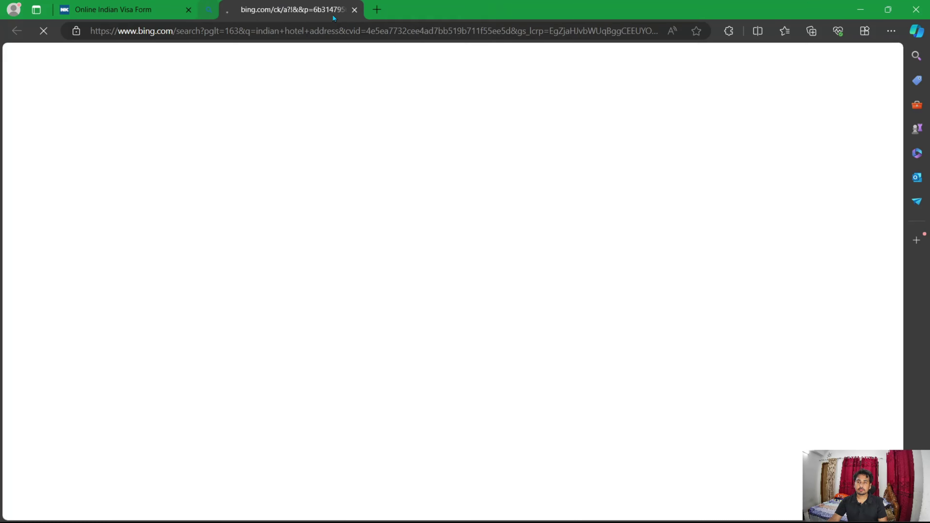
Step: Copy the A.V.Hotels Pvt. Ltd name from its listing and return to the visa form
{"action": "scroll", "coordinate": [587, 255], "scroll_direction": "down", "scroll_amount": 2}
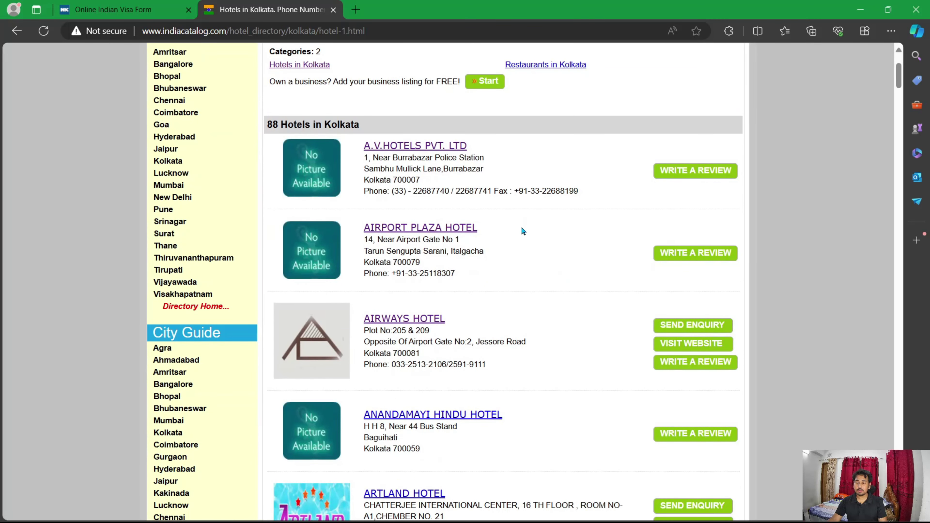
{"action": "left_click", "coordinate": [439, 147]}
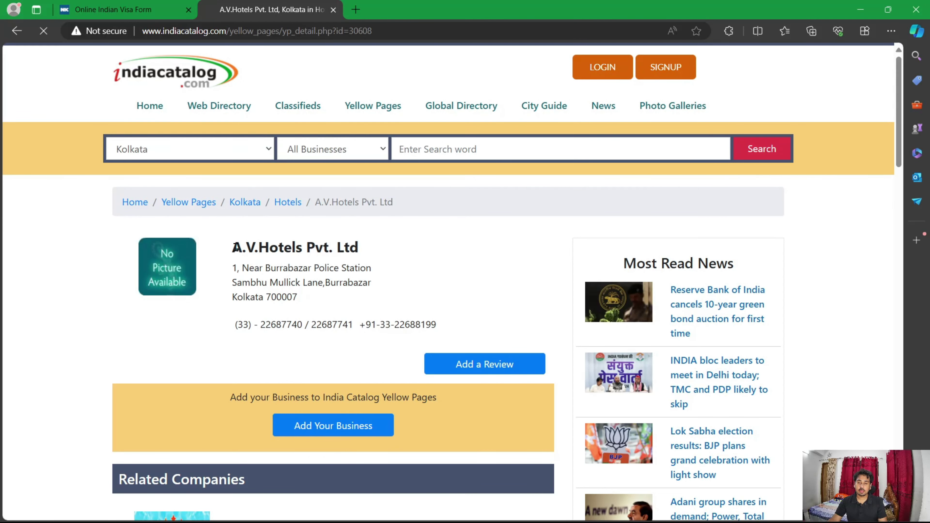
{"action": "left_click_drag", "start_coordinate": [234, 248], "coordinate": [391, 246]}
{"action": "key", "text": "ctrl+c"}
{"action": "left_click", "coordinate": [415, 224]}
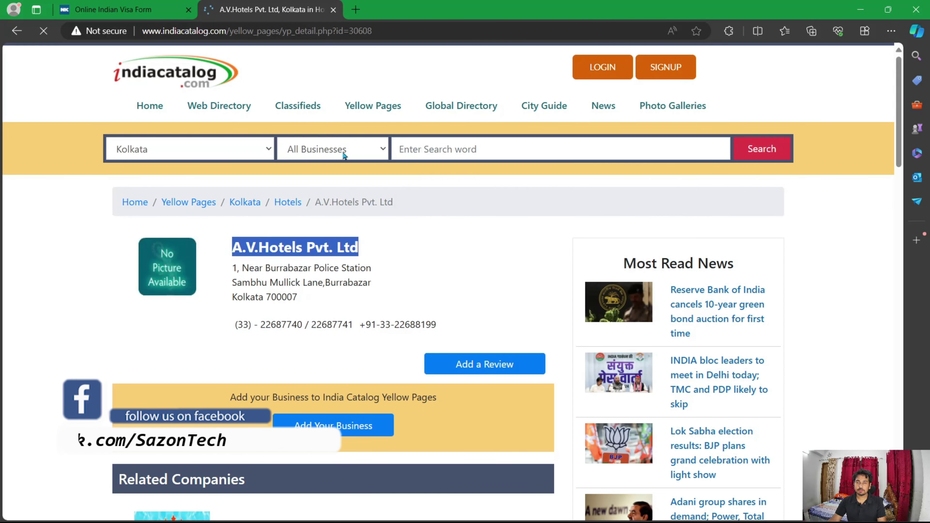
{"action": "left_click", "coordinate": [91, 5]}
Step: Fill in the hotel name A.V.Hotels Pvt. Ltd and paste its street address
{"action": "left_click", "coordinate": [227, 197]}
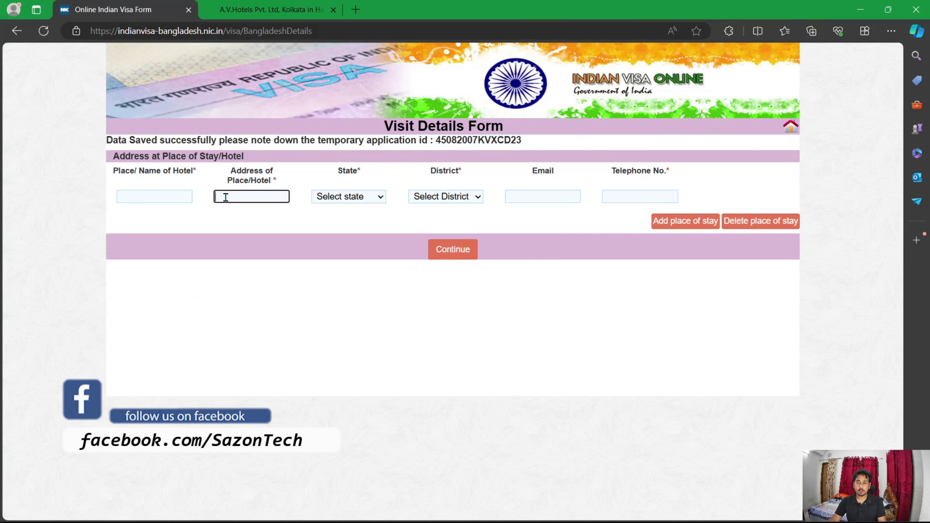
{"action": "key", "text": "ctrl+v"}
{"action": "left_click", "coordinate": [178, 199]}
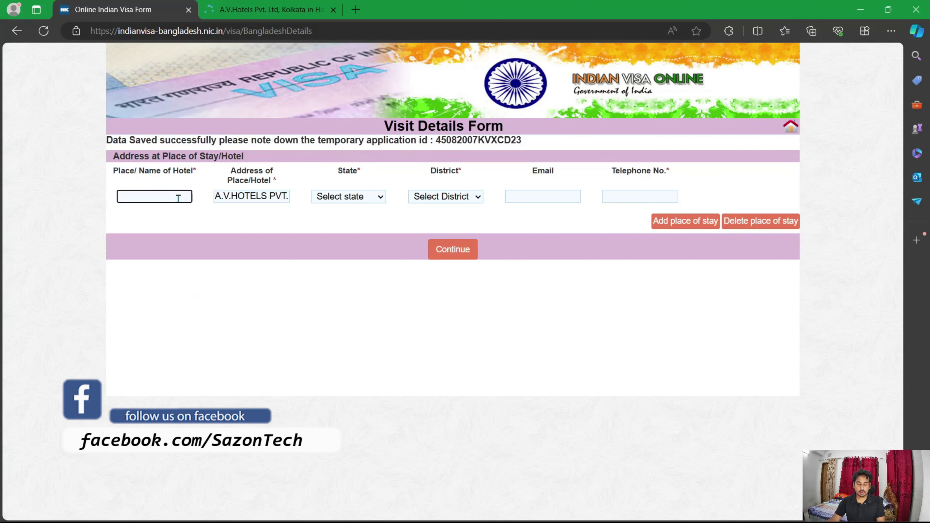
{"action": "key", "text": "ctrl+v"}
{"action": "triple_click", "coordinate": [267, 195]}
{"action": "key", "text": "BackSpace"}
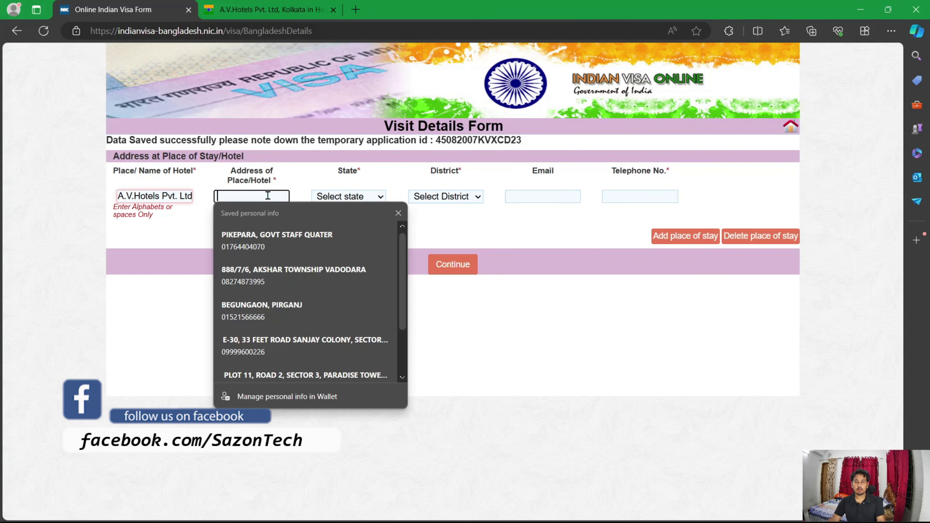
{"action": "key", "text": "ctrl+v"}
{"action": "left_click", "coordinate": [348, 196]}
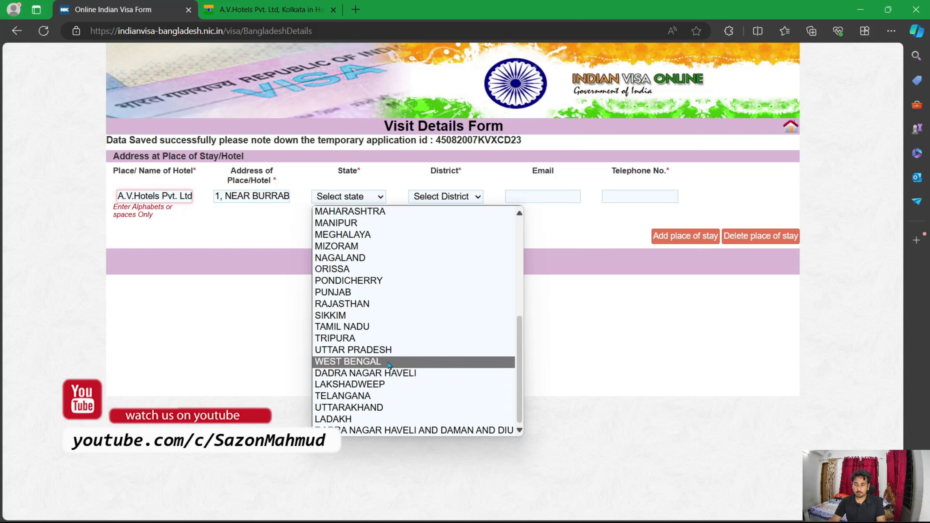
Step: Set the state to WEST BENGAL and the district to KOLKATA
{"action": "left_click", "coordinate": [389, 362]}
{"action": "left_click", "coordinate": [476, 197]}
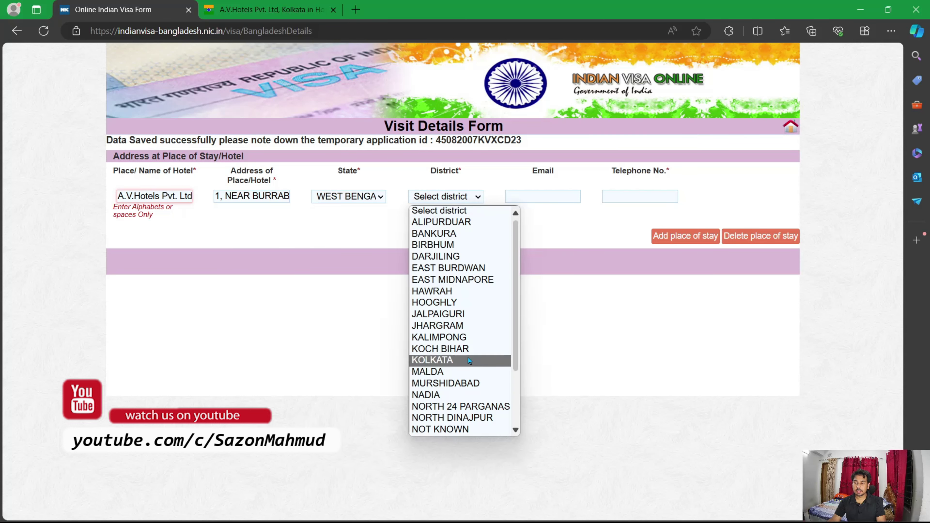
{"action": "scroll", "coordinate": [469, 330], "scroll_direction": "down", "scroll_amount": 2}
{"action": "scroll", "coordinate": [468, 325], "scroll_direction": "up", "scroll_amount": 1}
{"action": "scroll", "coordinate": [469, 325], "scroll_direction": "up", "scroll_amount": 2}
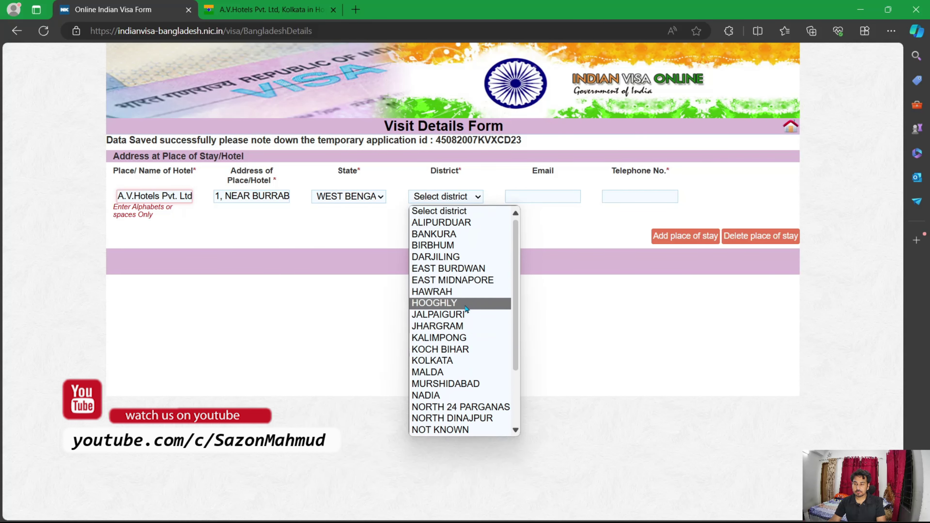
{"action": "left_click", "coordinate": [271, 9]}
Step: Copy the hotel's telephone number from the listing into the telephone field
{"action": "left_click_drag", "start_coordinate": [437, 324], "coordinate": [366, 324]}
{"action": "key", "text": "ctrl+c"}
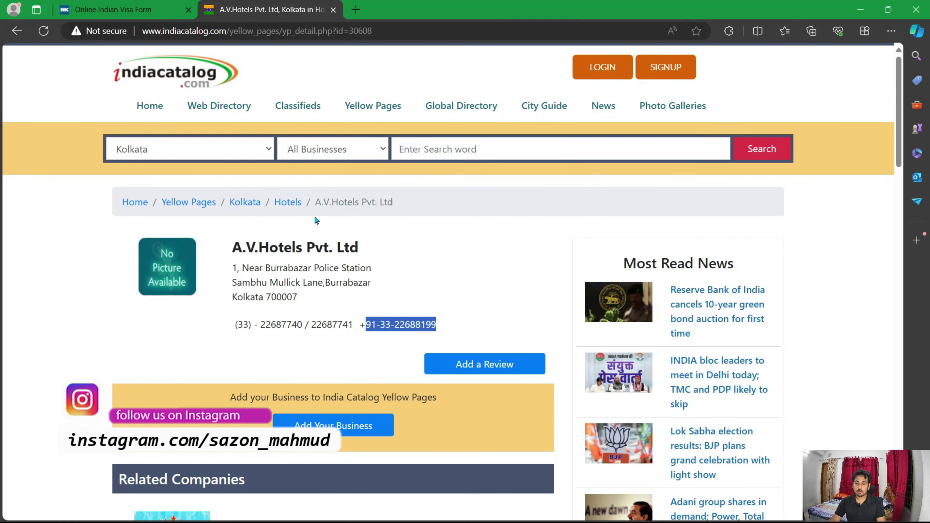
{"action": "key", "text": "ctrl+Tab"}
{"action": "left_click", "coordinate": [659, 199]}
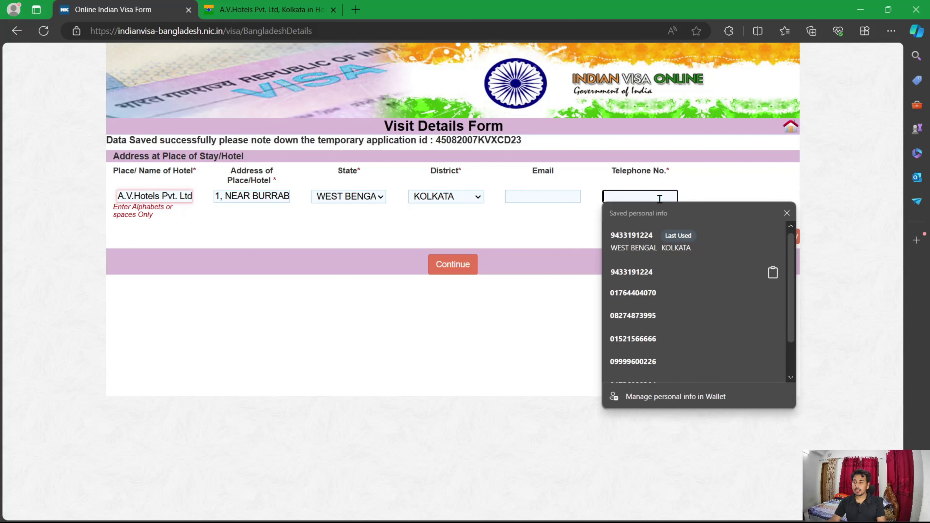
{"action": "key", "text": "ctrl+v"}
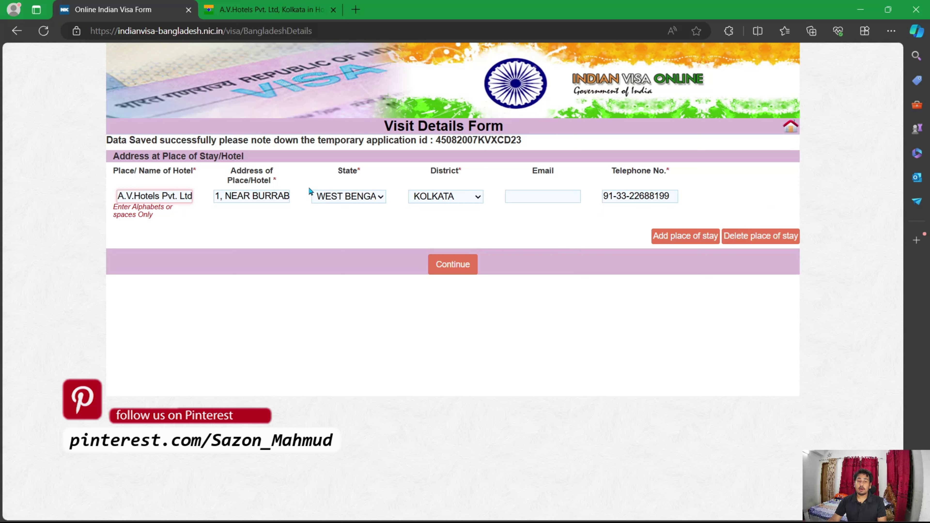
Step: Remove the periods from the hotel name so it reads A V HOTELS PVT
{"action": "left_click", "coordinate": [145, 196]}
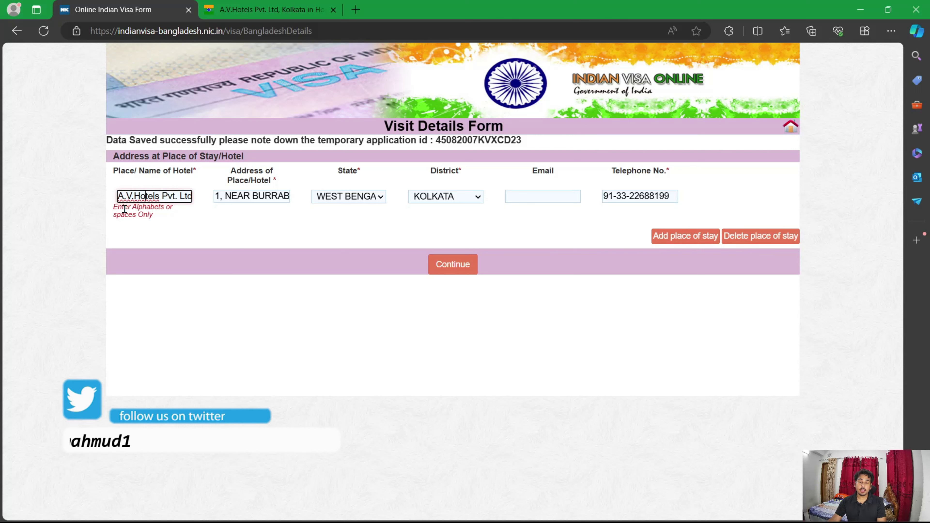
{"action": "right_click", "coordinate": [132, 200]}
{"action": "left_click", "coordinate": [346, 236]}
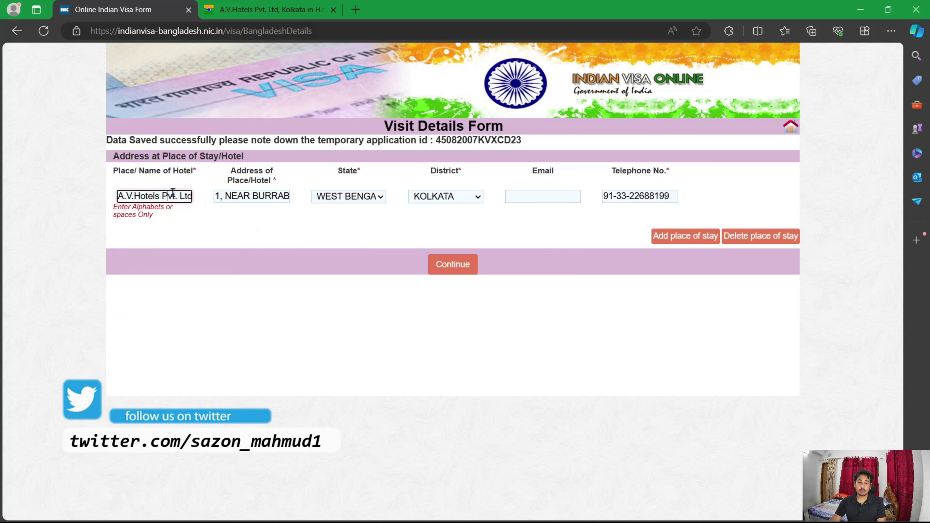
{"action": "left_click", "coordinate": [177, 196]}
{"action": "key", "text": "BackSpace"}
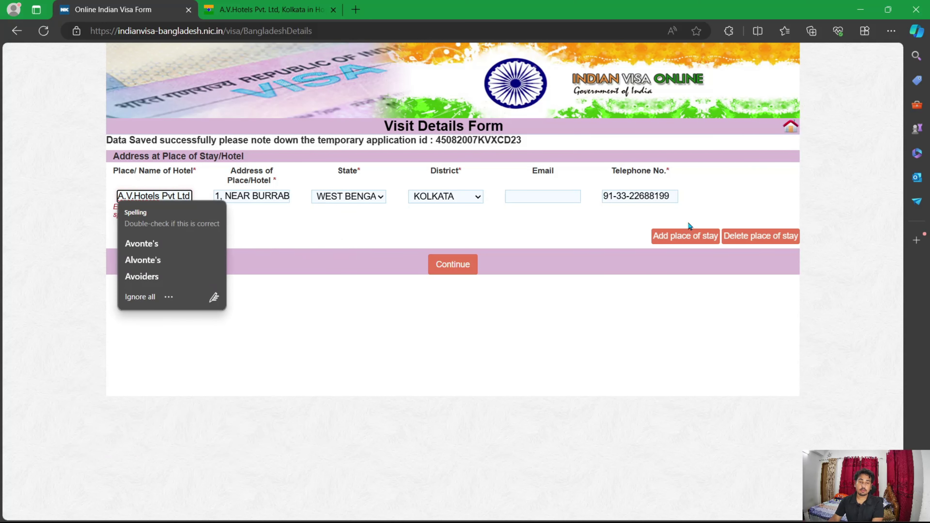
{"action": "key", "text": "BackSpace"}
{"action": "key", "text": "Left"}
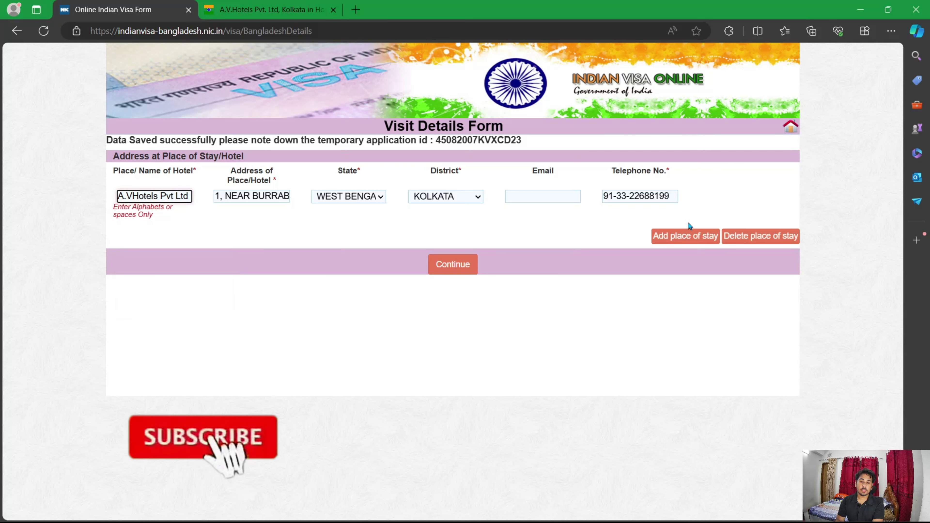
{"action": "key", "text": "BackSpace"}
{"action": "key", "text": "Right"}
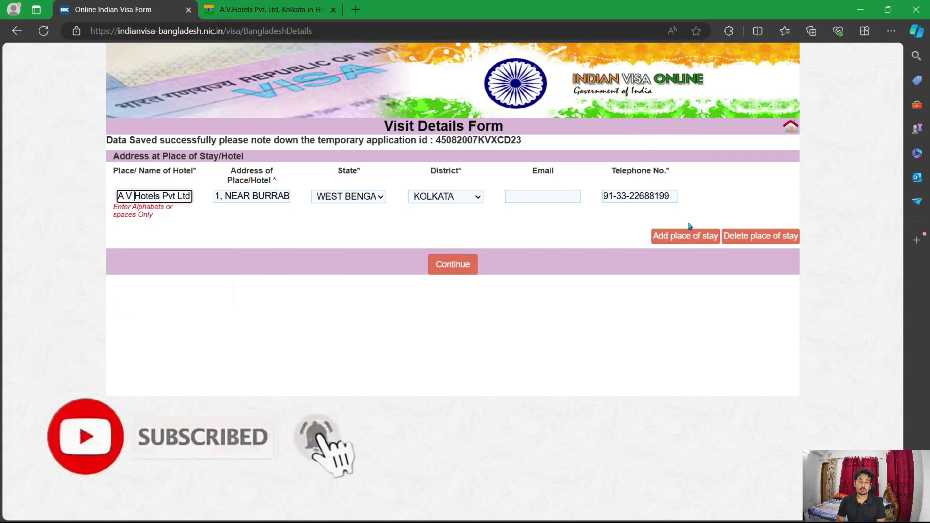
{"action": "left_click", "coordinate": [586, 222]}
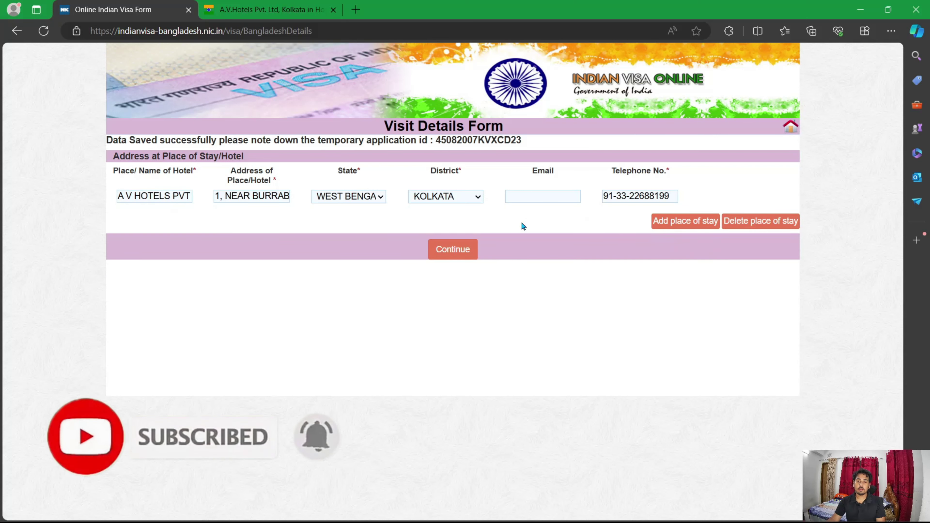
Step: Continue to the Verification page, review the details through Stay Details, and choose Verified and Continue
{"action": "left_click", "coordinate": [466, 255]}
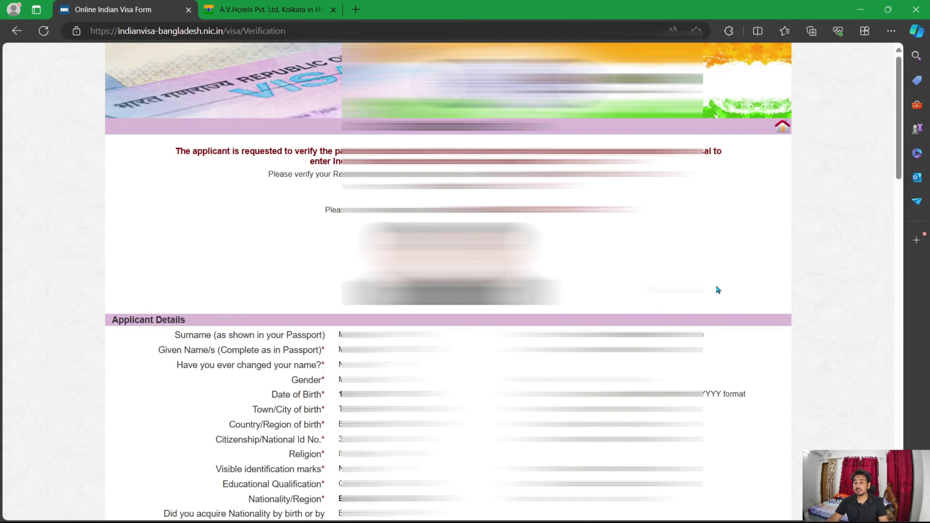
{"action": "scroll", "coordinate": [717, 286], "scroll_direction": "down", "scroll_amount": 5}
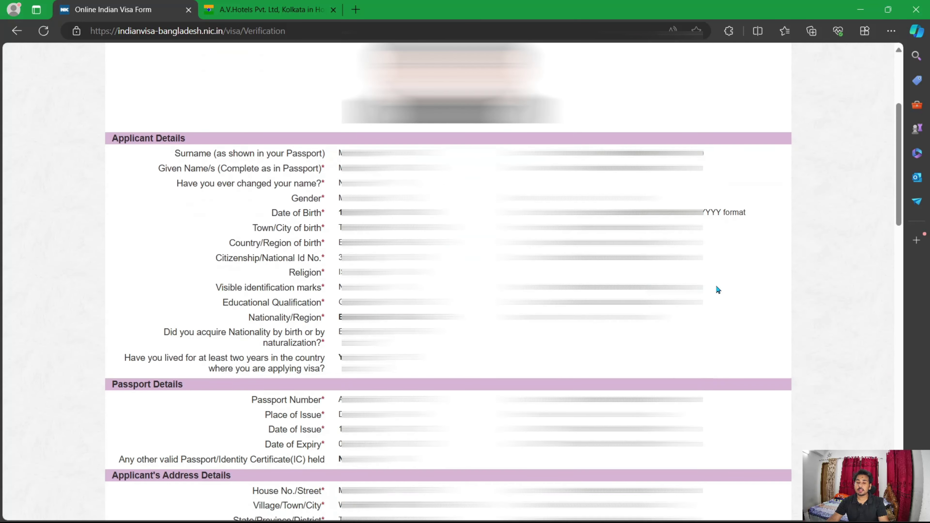
{"action": "scroll", "coordinate": [716, 286], "scroll_direction": "down", "scroll_amount": 20}
{"action": "scroll", "coordinate": [714, 294], "scroll_direction": "up", "scroll_amount": 7}
{"action": "scroll", "coordinate": [714, 296], "scroll_direction": "up", "scroll_amount": 12}
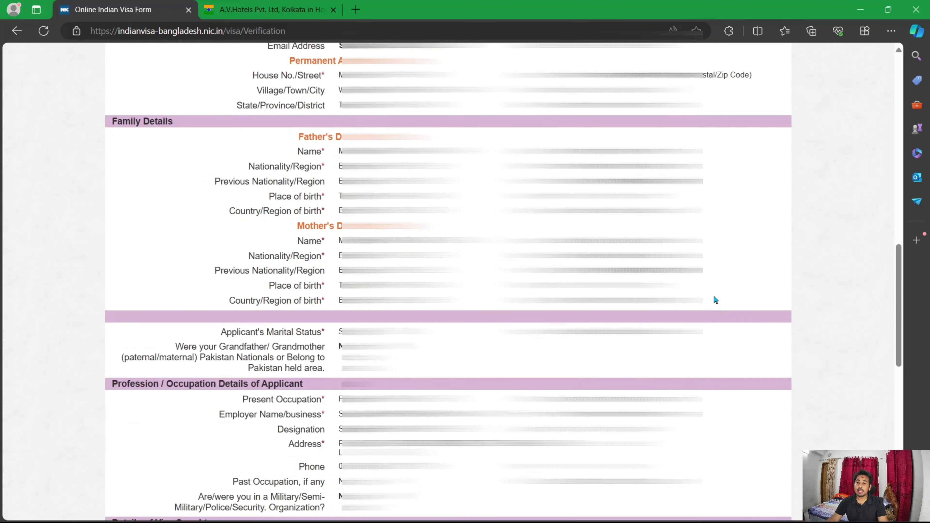
{"action": "scroll", "coordinate": [708, 304], "scroll_direction": "down", "scroll_amount": 6}
{"action": "scroll", "coordinate": [710, 307], "scroll_direction": "down", "scroll_amount": 12}
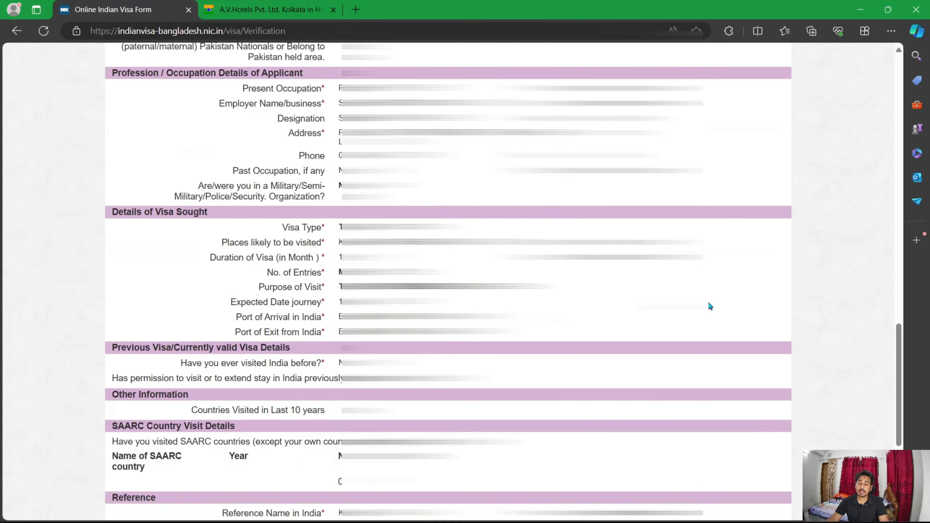
{"action": "scroll", "coordinate": [623, 275], "scroll_direction": "up", "scroll_amount": 1}
{"action": "scroll", "coordinate": [624, 276], "scroll_direction": "down", "scroll_amount": 1}
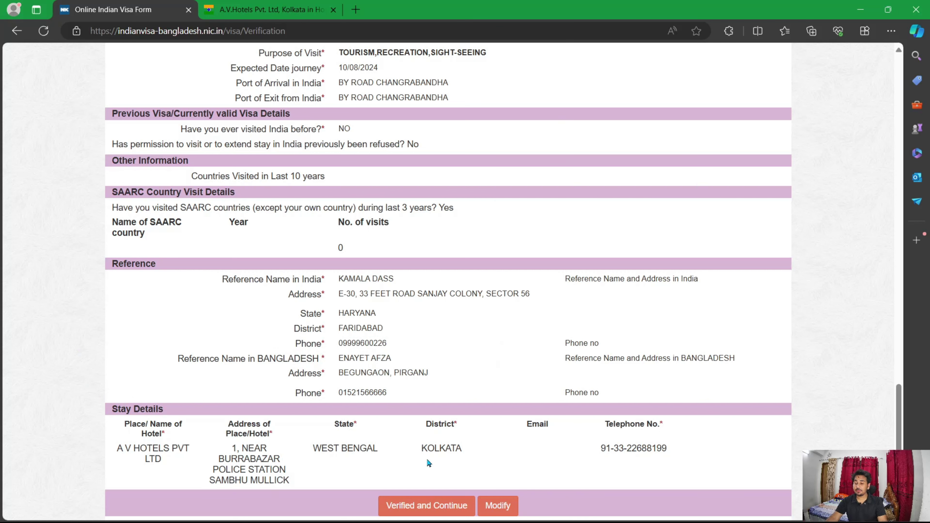
{"action": "left_click", "coordinate": [447, 511]}
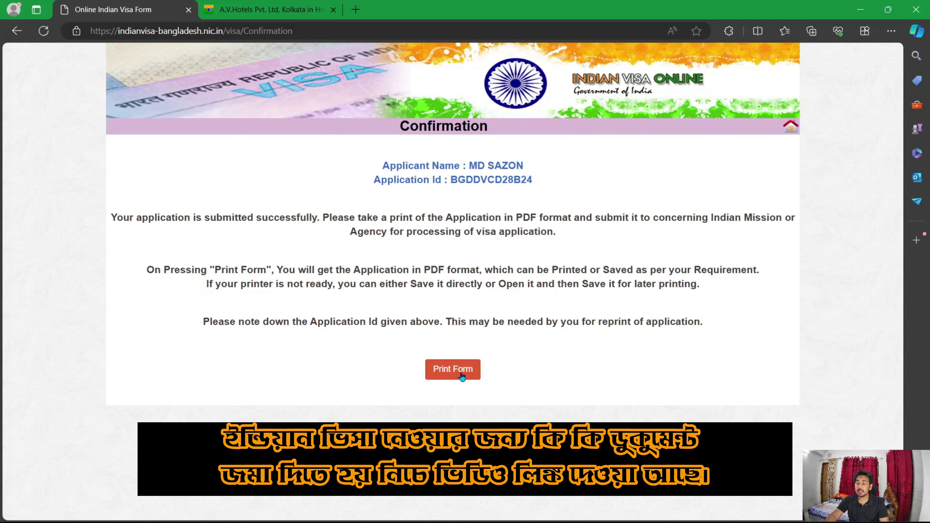
Step: Print the application form as a PDF and open the downloaded file
{"action": "left_click", "coordinate": [453, 369]}
{"action": "left_click", "coordinate": [366, 301]}
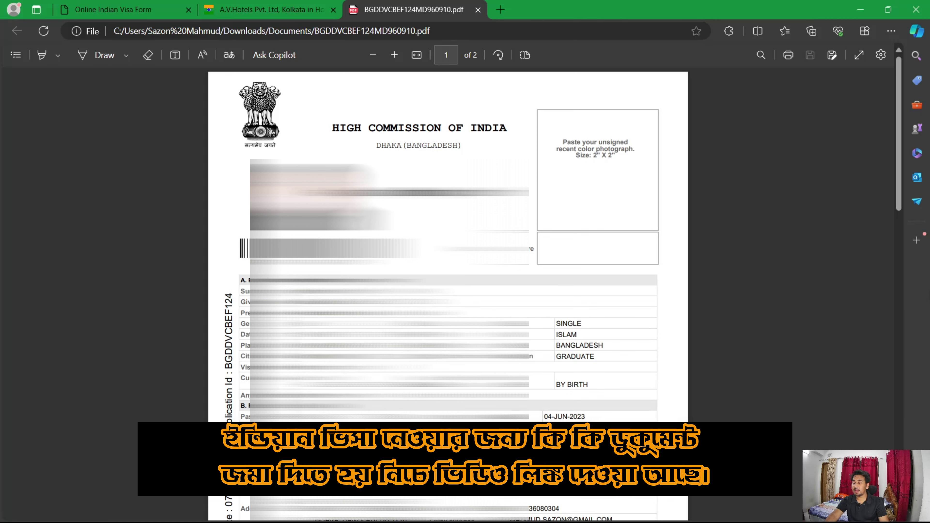
Step: Scroll through both PDF pages and select the vertical Application Id
{"action": "left_click_drag", "start_coordinate": [900, 182], "coordinate": [900, 468]}
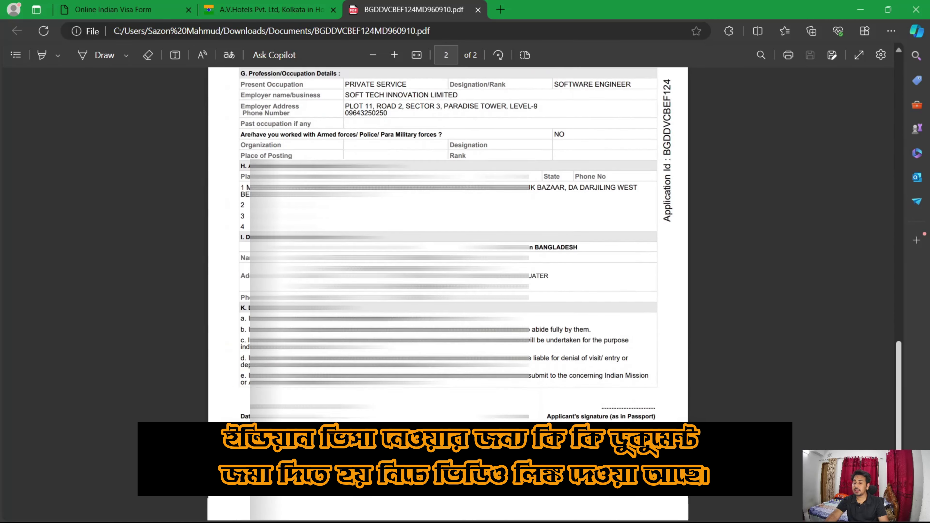
{"action": "scroll", "coordinate": [447, 239], "scroll_direction": "down", "scroll_amount": 1}
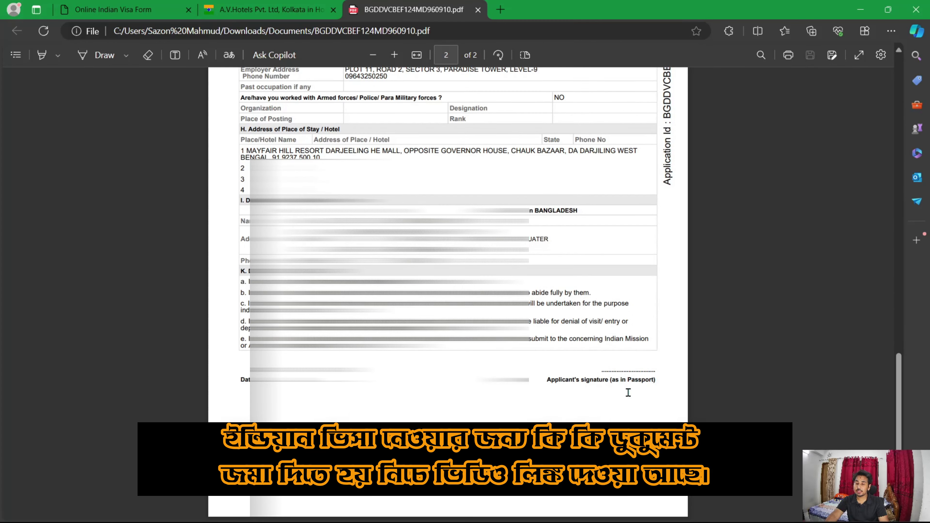
{"action": "scroll", "coordinate": [629, 392], "scroll_direction": "up", "scroll_amount": 20}
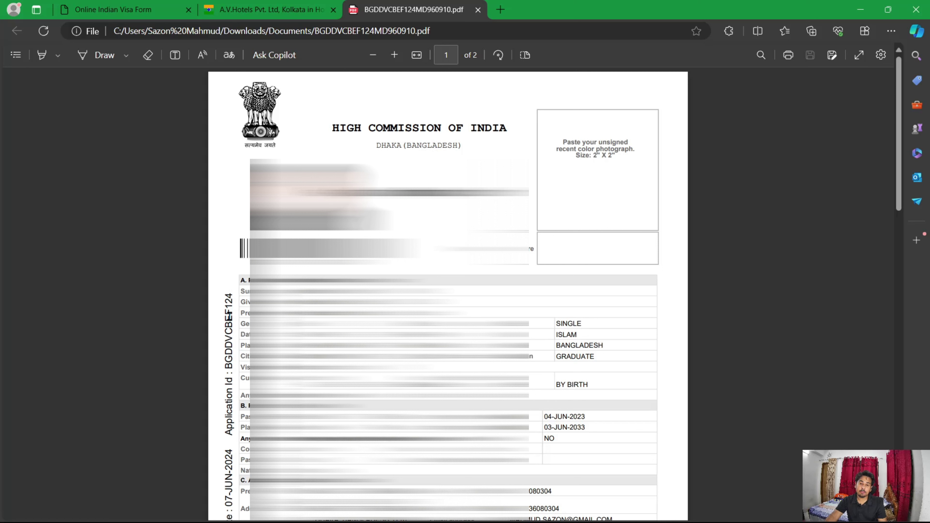
{"action": "double_click", "coordinate": [229, 315]}
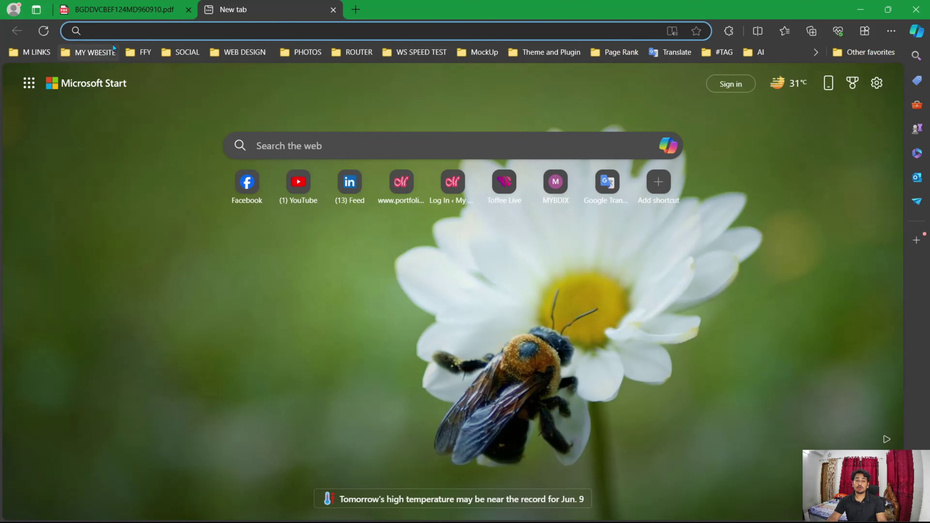
Step: Search Bing for 'indian visa payment online' and open the Online Application | IVAC result
{"action": "type", "text": "indian visa payment online"}
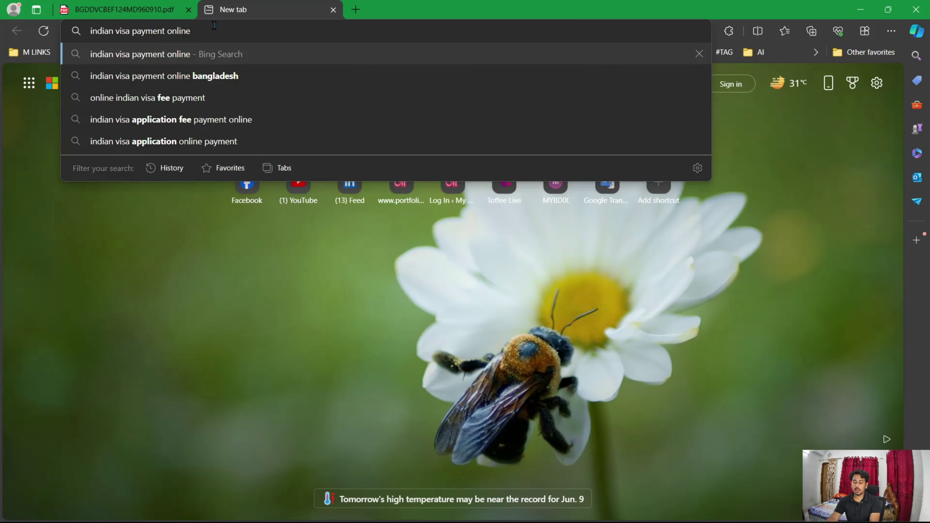
{"action": "key", "text": "Return"}
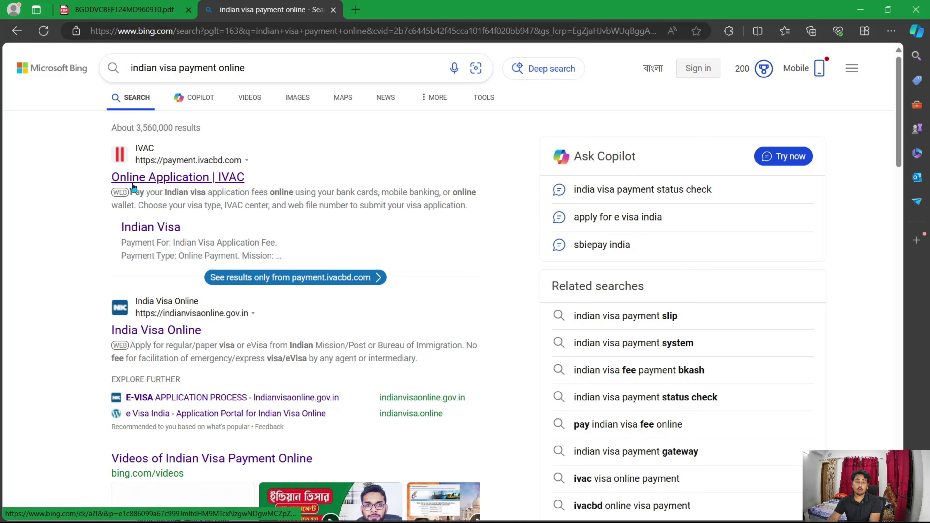
{"action": "left_click", "coordinate": [171, 183]}
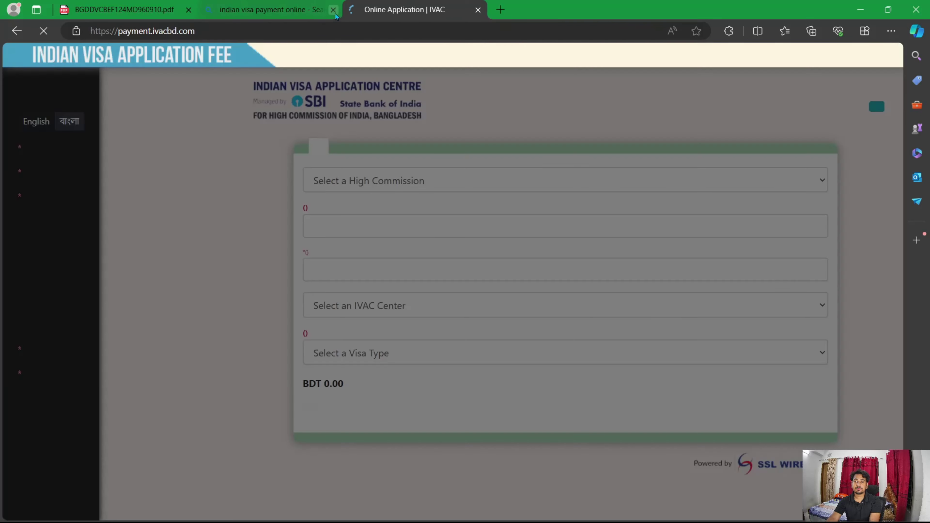
Step: Close the Bing search tab, dismiss the urgent notice, and select Dhaka as the mission
{"action": "left_click", "coordinate": [333, 9]}
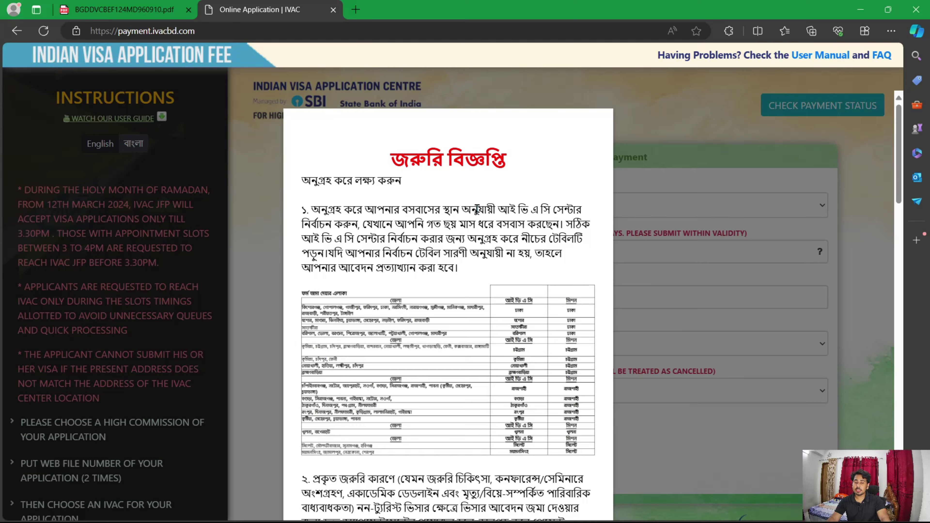
{"action": "scroll", "coordinate": [477, 208], "scroll_direction": "down", "scroll_amount": 15}
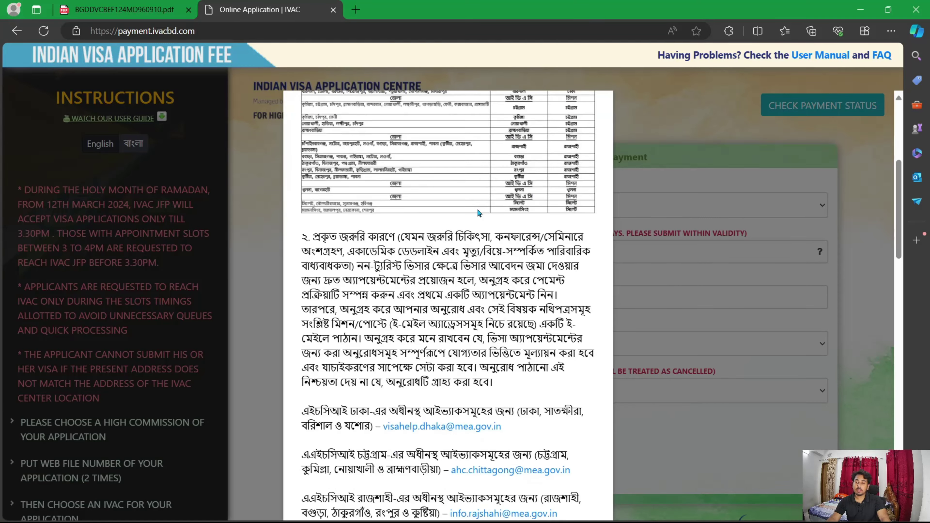
{"action": "scroll", "coordinate": [478, 208], "scroll_direction": "down", "scroll_amount": 5}
{"action": "scroll", "coordinate": [484, 208], "scroll_direction": "up", "scroll_amount": 20}
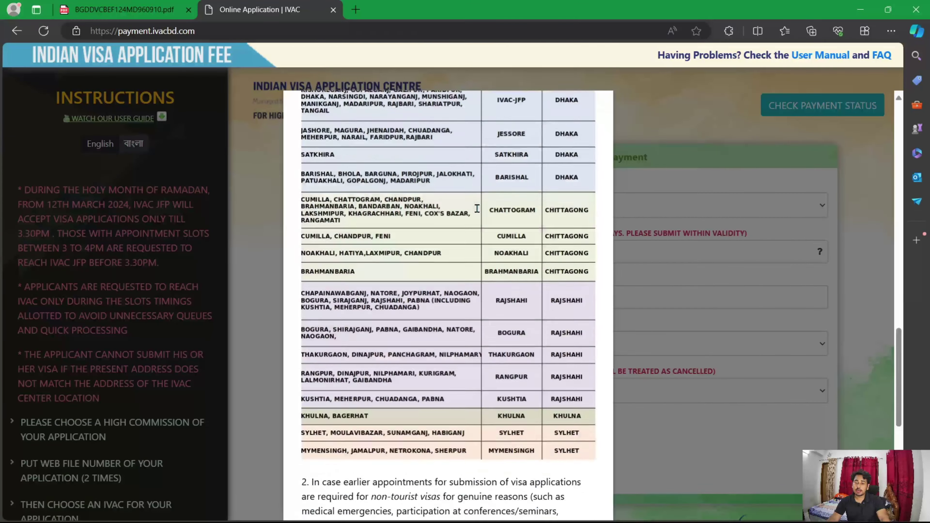
{"action": "scroll", "coordinate": [488, 207], "scroll_direction": "up", "scroll_amount": 2}
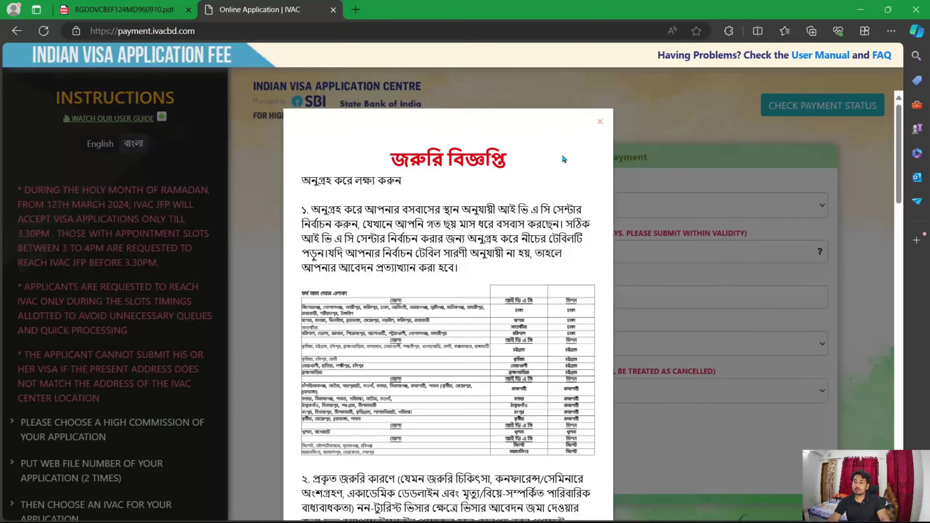
{"action": "left_click", "coordinate": [601, 123]}
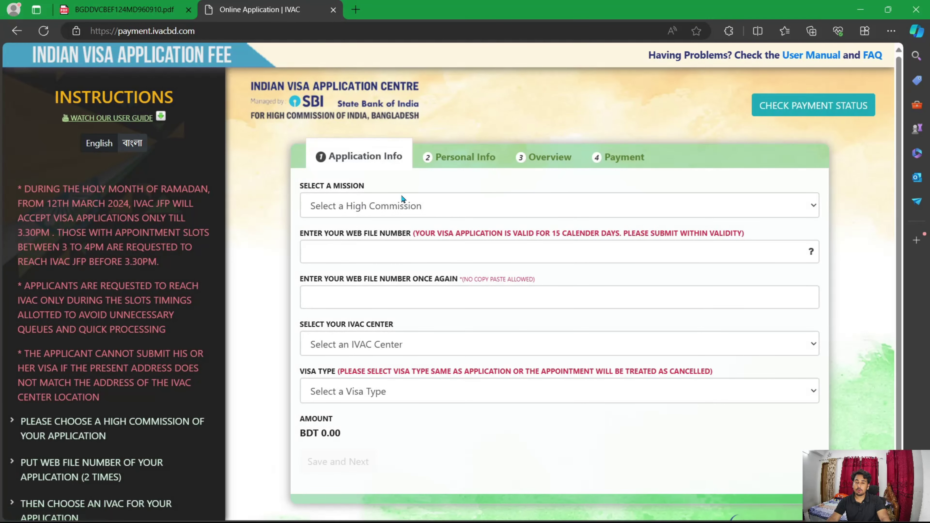
{"action": "left_click", "coordinate": [379, 198]}
{"action": "left_click", "coordinate": [367, 231]}
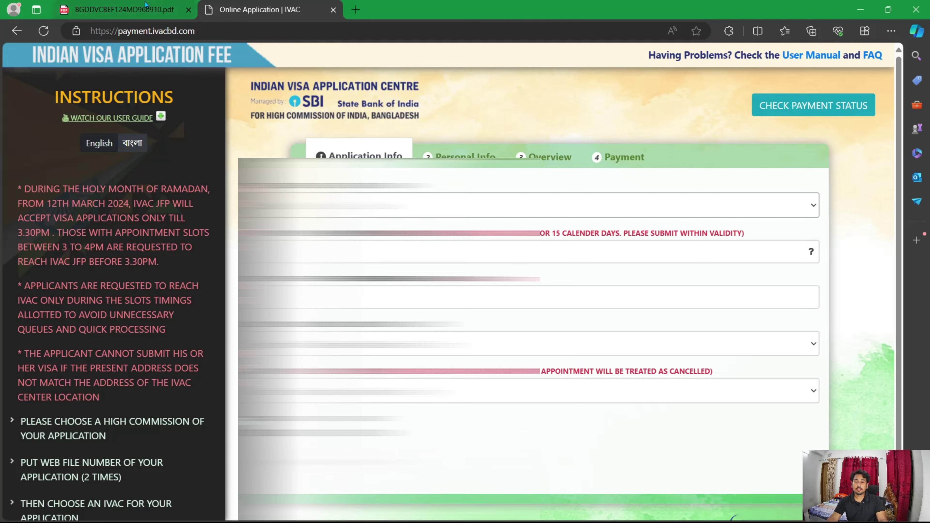
{"action": "left_click", "coordinate": [145, 5]}
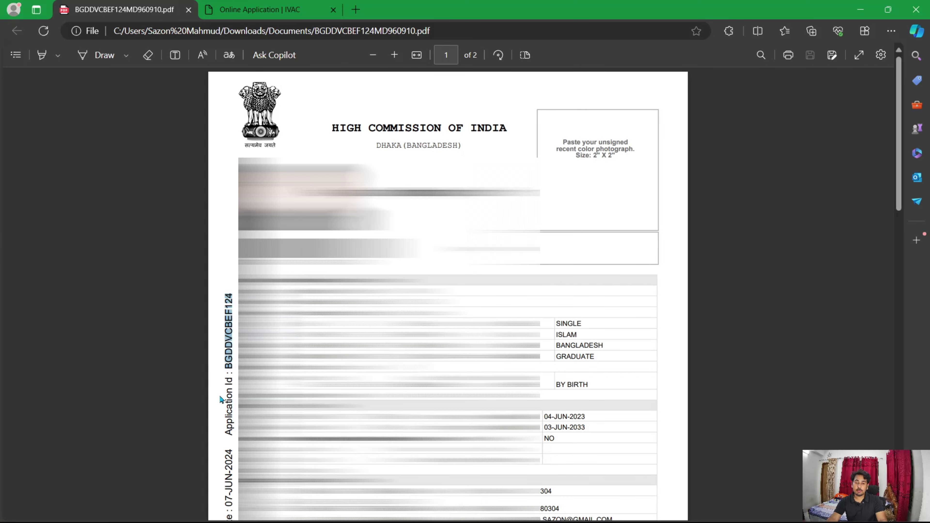
{"action": "left_click", "coordinate": [232, 348]}
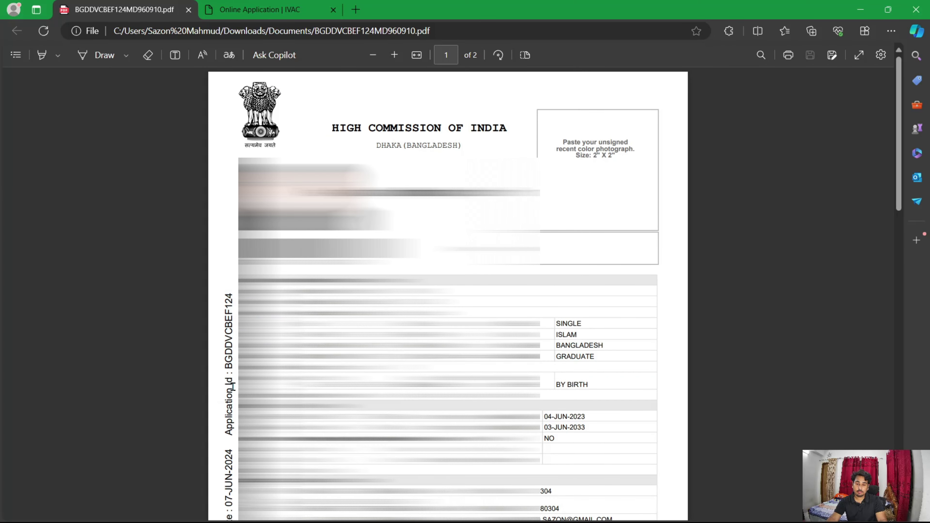
{"action": "left_click_drag", "start_coordinate": [225, 359], "coordinate": [224, 290]}
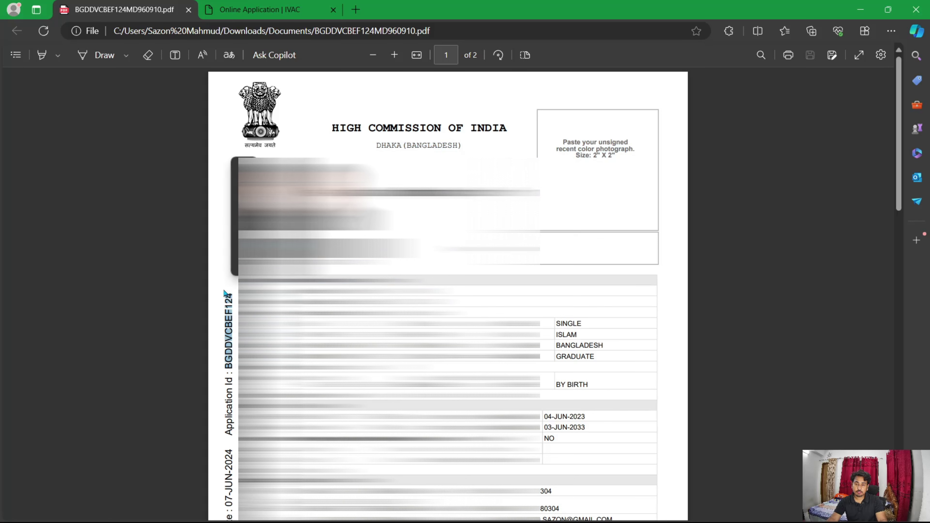
Step: Back on the IVAC fee form, fill the web file number from the saved suggestion
{"action": "left_click", "coordinate": [253, 7]}
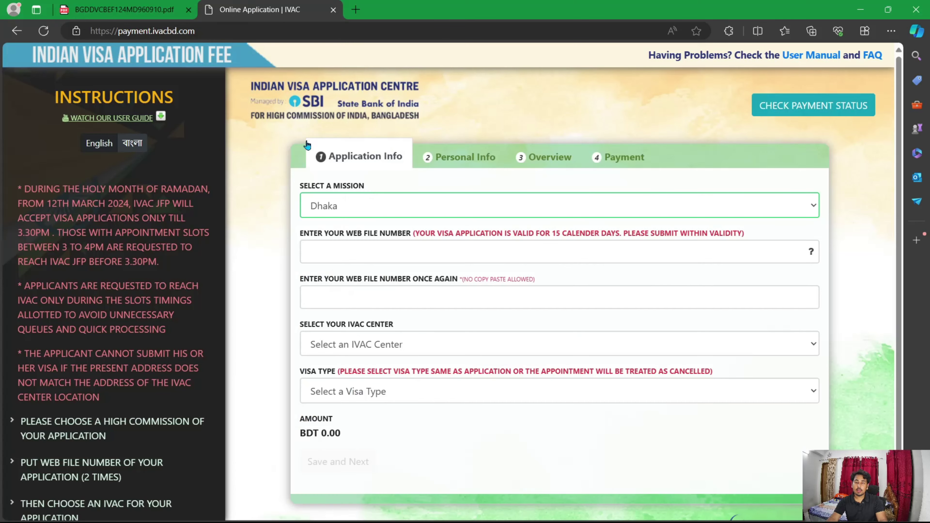
{"action": "left_click", "coordinate": [352, 244]}
{"action": "left_click", "coordinate": [411, 308]}
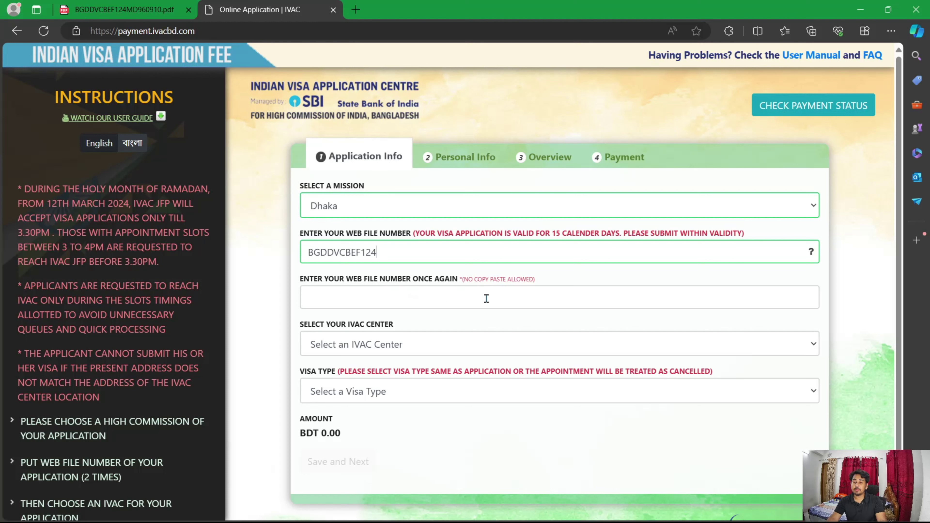
{"action": "left_click", "coordinate": [403, 295]}
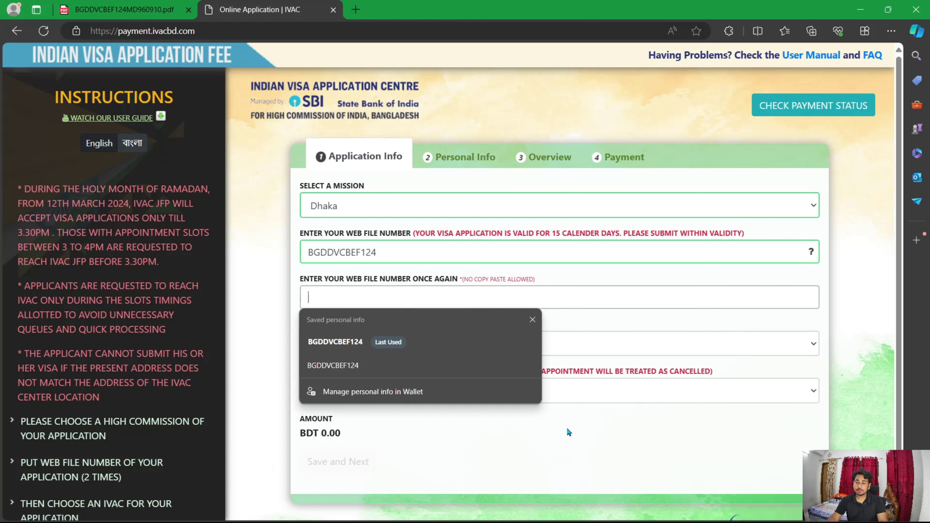
{"action": "key", "text": "Down"}
{"action": "key", "text": "Return"}
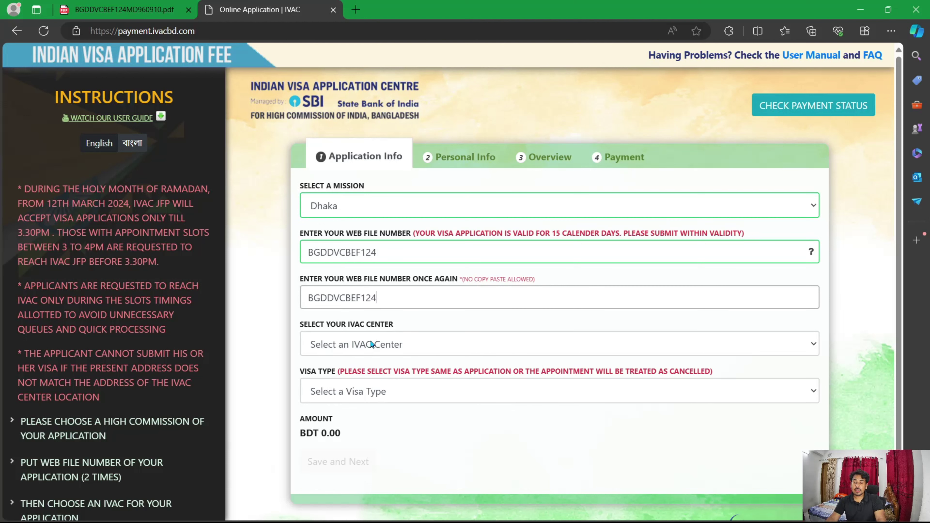
Step: Choose IVAC, Dhaka (JFP) as centre and TOURIST VISA as visa type, then save
{"action": "left_click", "coordinate": [409, 342]}
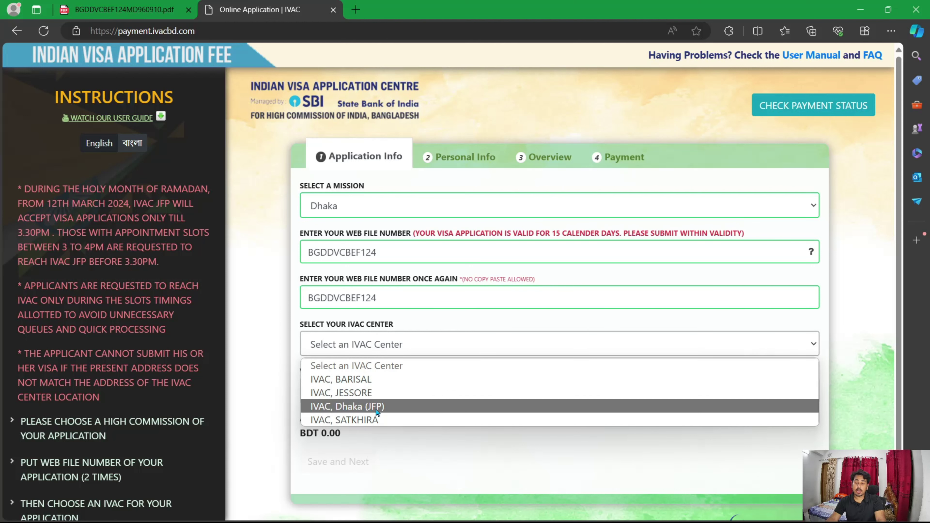
{"action": "left_click", "coordinate": [392, 406]}
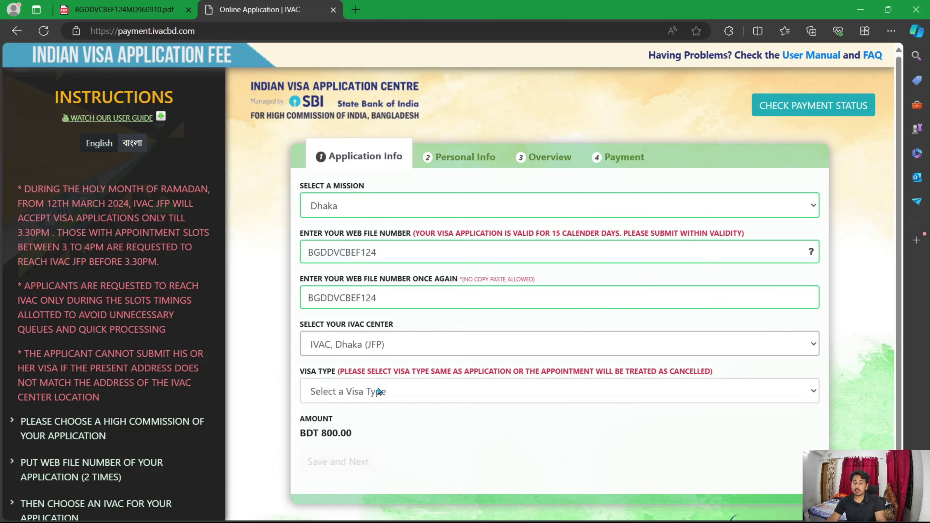
{"action": "left_click", "coordinate": [489, 389]}
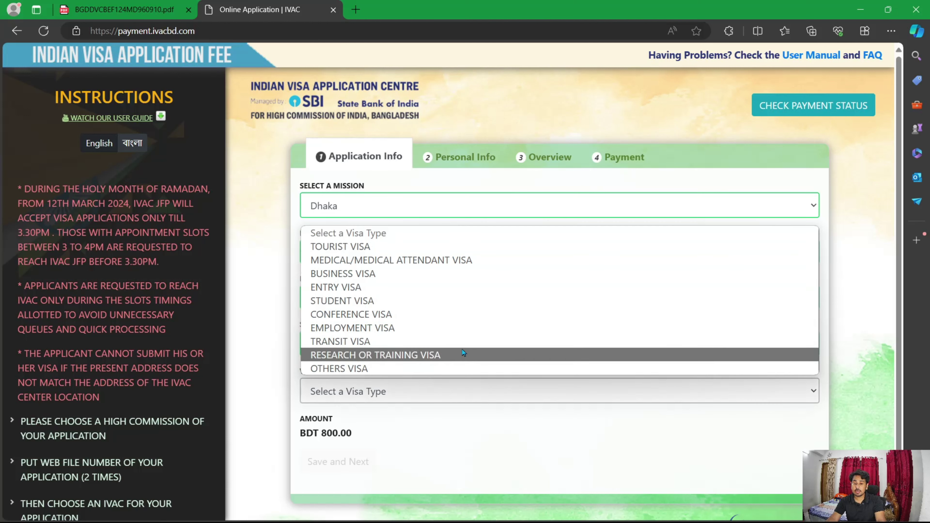
{"action": "left_click", "coordinate": [348, 249]}
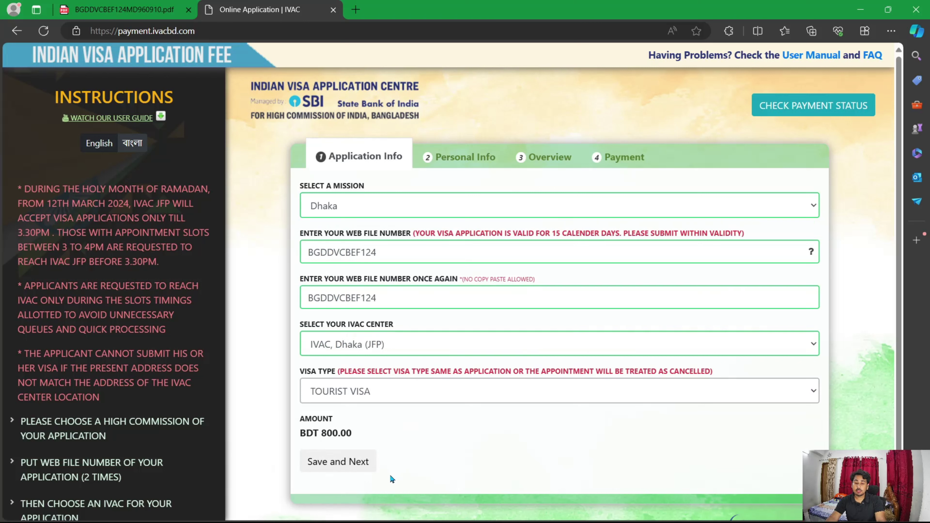
{"action": "left_click", "coordinate": [334, 462]}
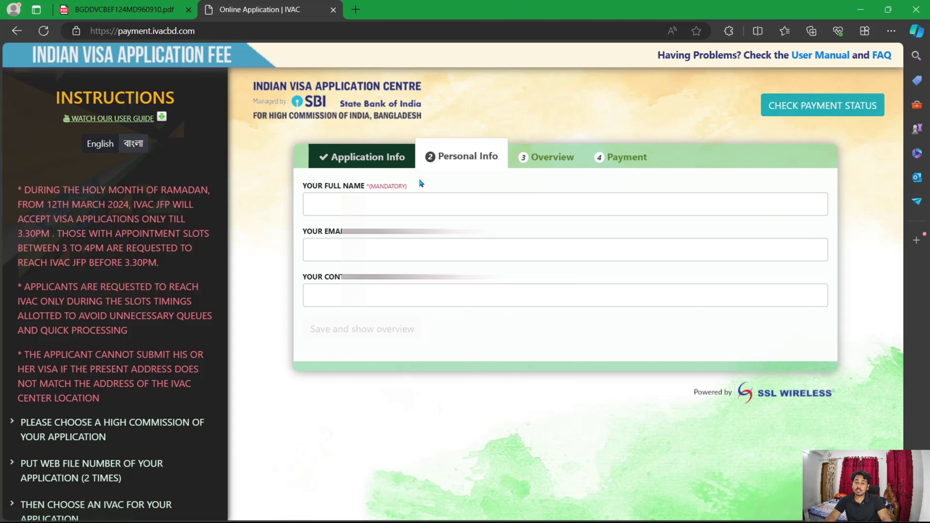
Step: Enter the applicant's full name, paste their e-mail, add the contact number, and save to view the overview
{"action": "left_click", "coordinate": [344, 204]}
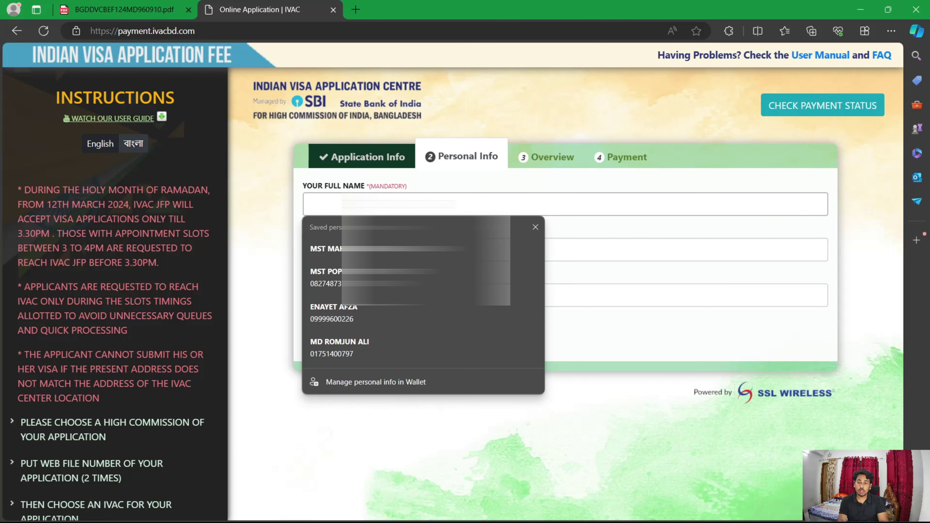
{"action": "type", "text": "MD"}
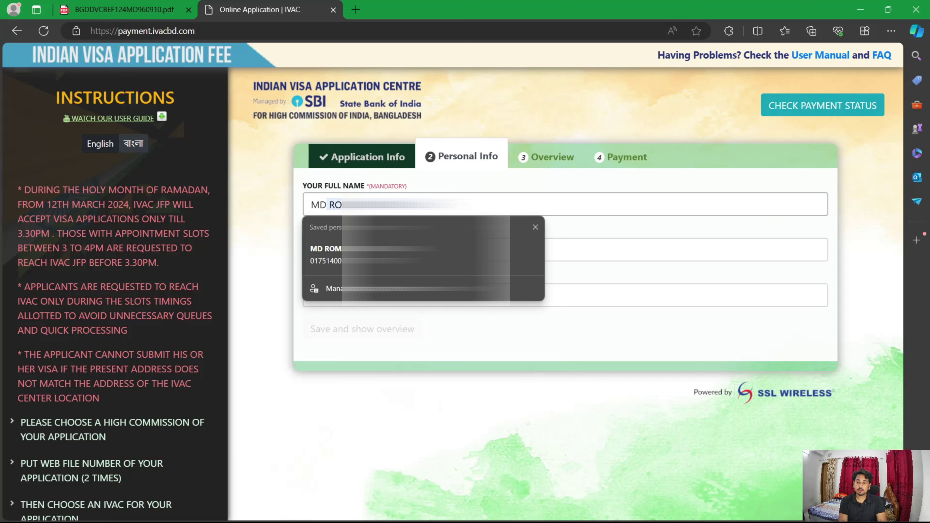
{"action": "type", "text": " SA"}
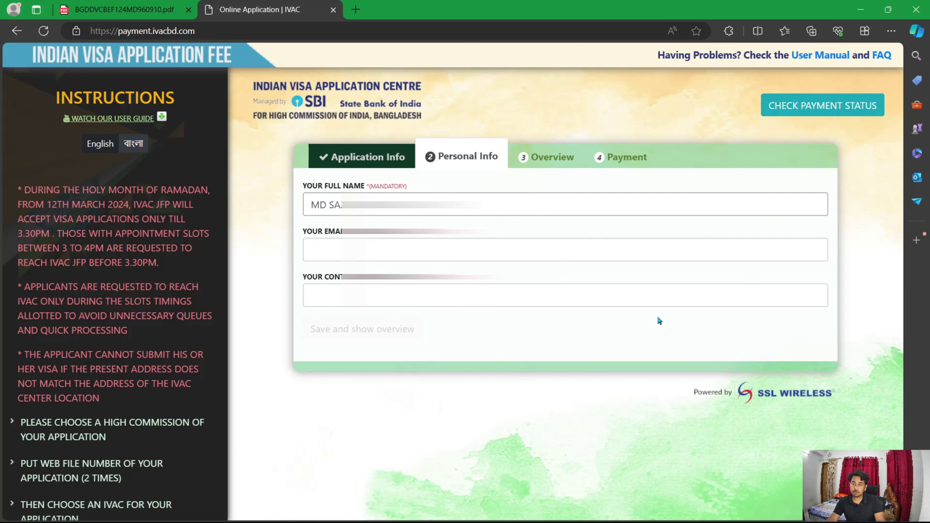
{"action": "key", "text": "Tab"}
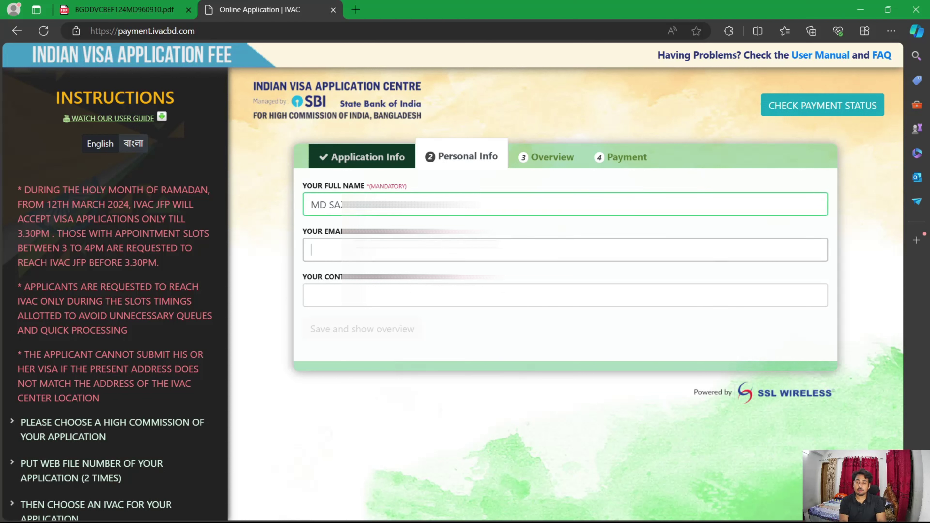
{"action": "key", "text": "ctrl+v"}
{"action": "key", "text": "Tab"}
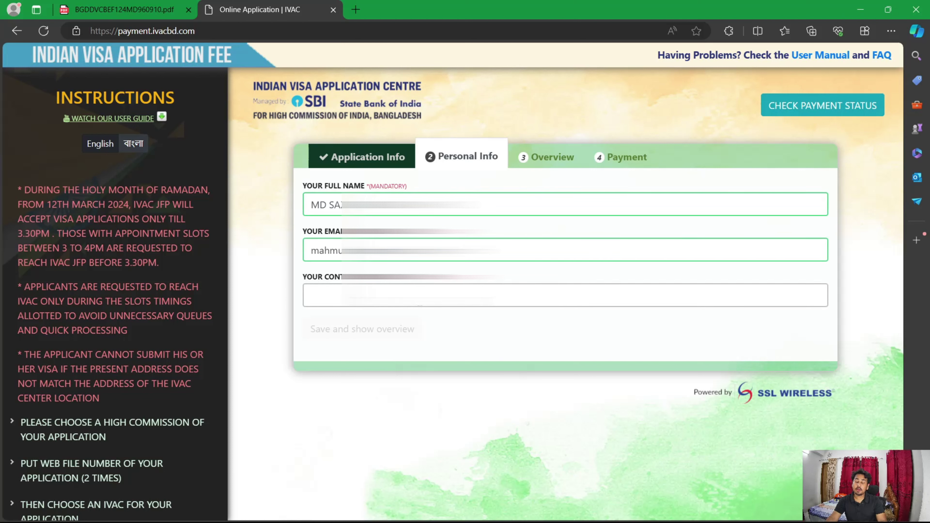
{"action": "type", "text": "017360"}
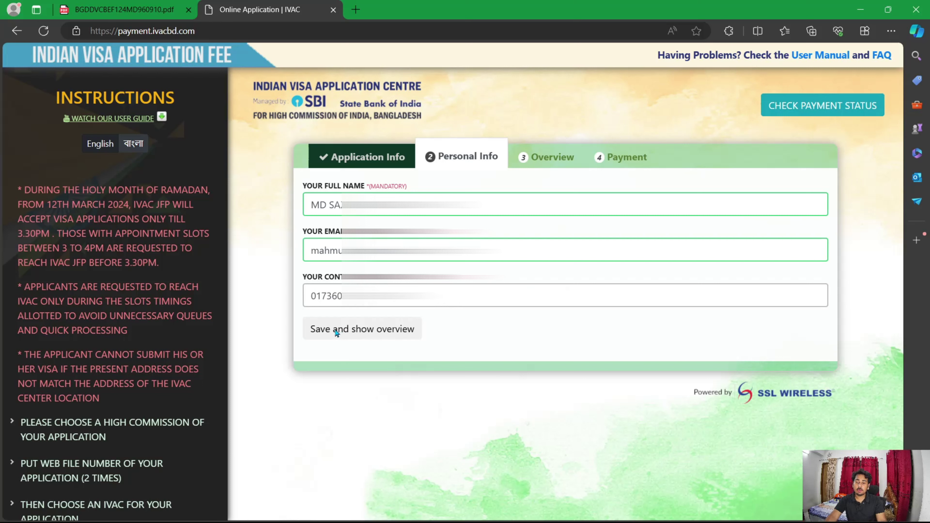
{"action": "left_click", "coordinate": [417, 332]}
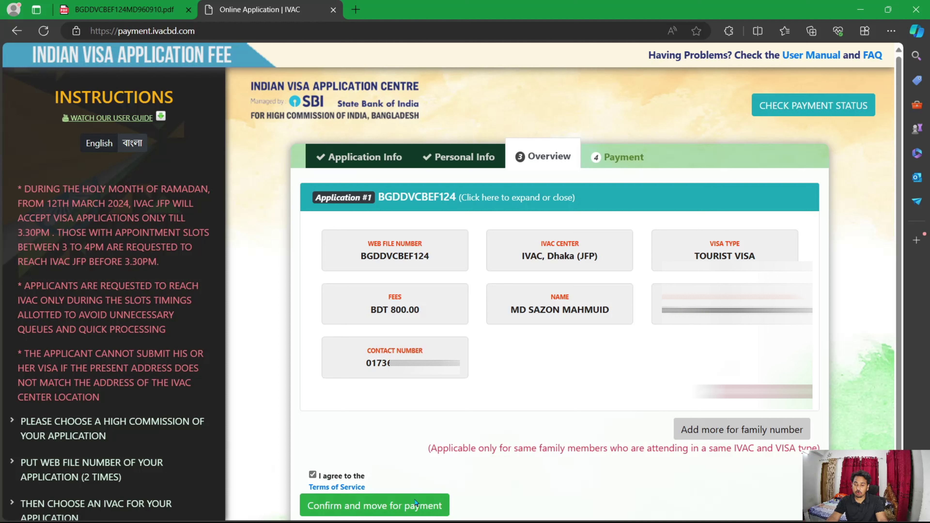
Step: Confirm the BDT 800.00 tourist visa application and proceed to payment
{"action": "left_click", "coordinate": [427, 513]}
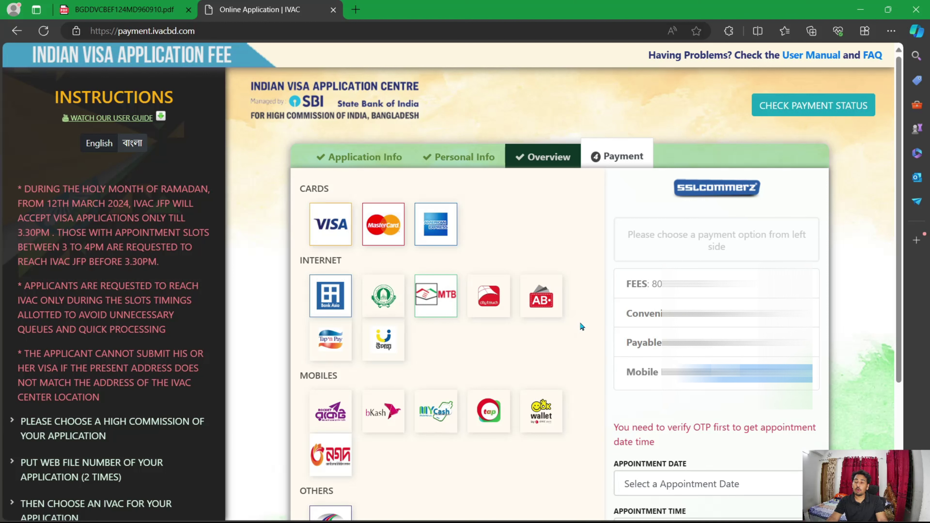
Step: Pick bKash under Mobiles as the payment method for the 824 BDT total
{"action": "scroll", "coordinate": [581, 323], "scroll_direction": "down", "scroll_amount": 2}
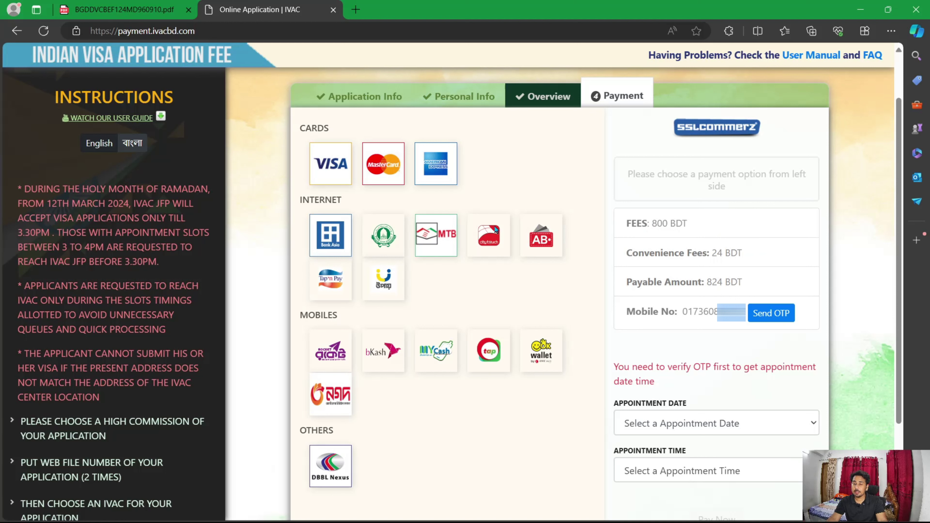
{"action": "left_click", "coordinate": [399, 369]}
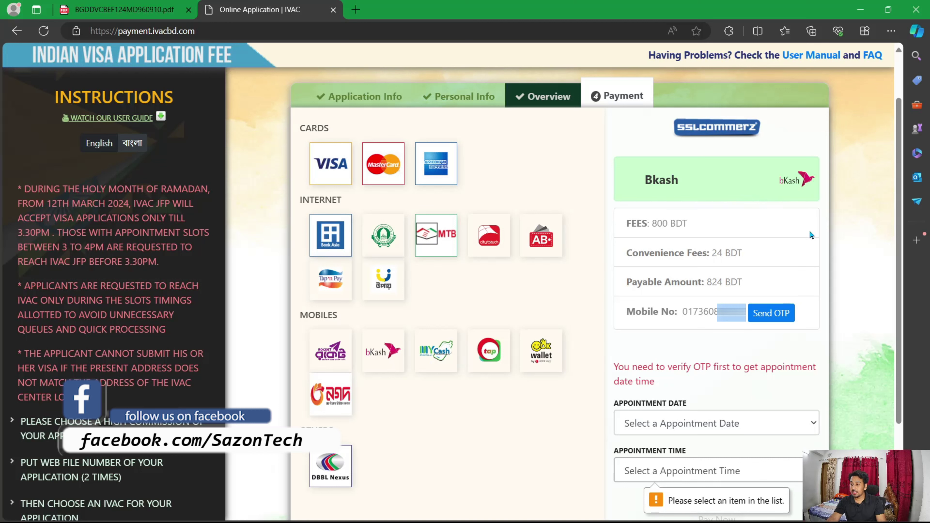
{"action": "scroll", "coordinate": [896, 236], "scroll_direction": "down", "scroll_amount": 2}
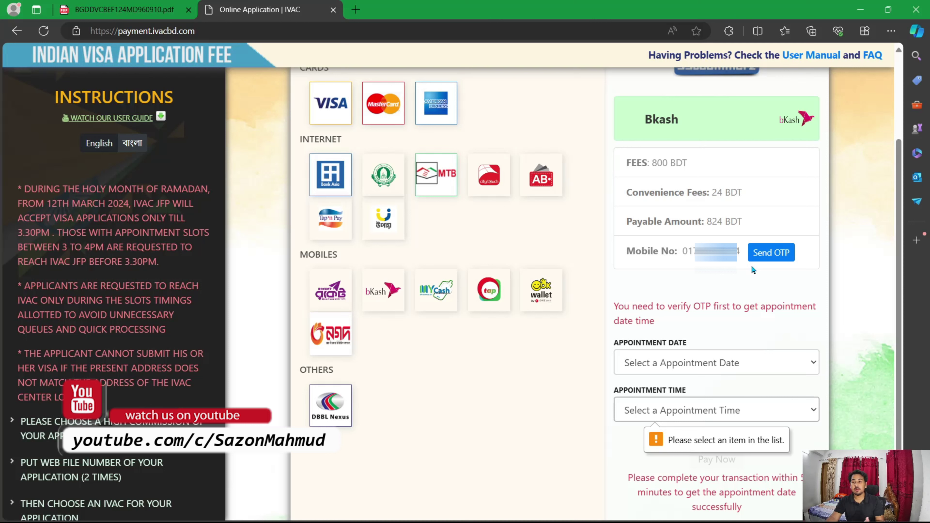
Step: Send a one-time code to the mobile number, paste it in and verify it
{"action": "left_click", "coordinate": [772, 252]}
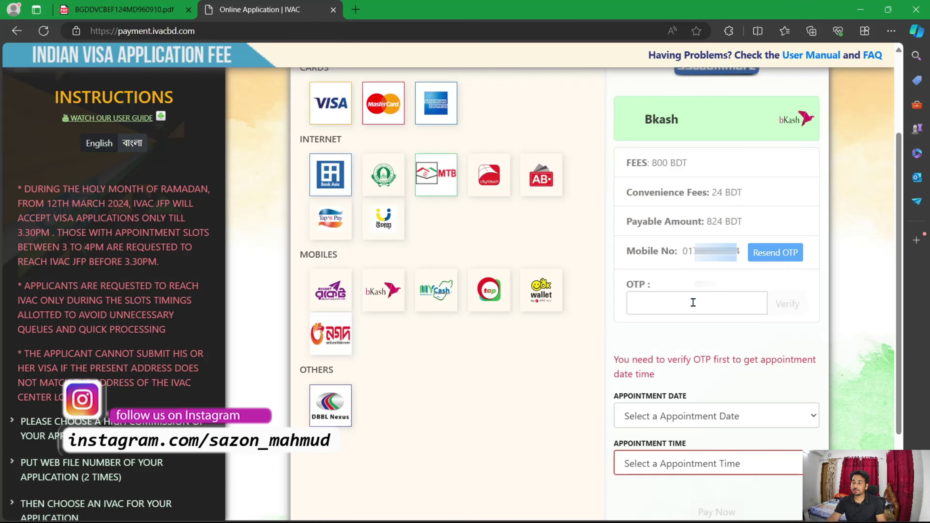
{"action": "left_click", "coordinate": [693, 303]}
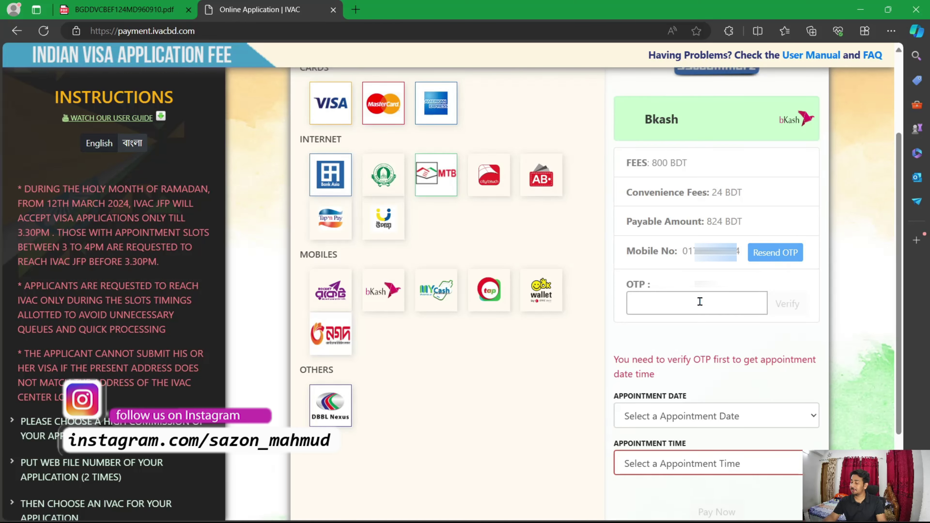
{"action": "key", "text": "ctrl+v"}
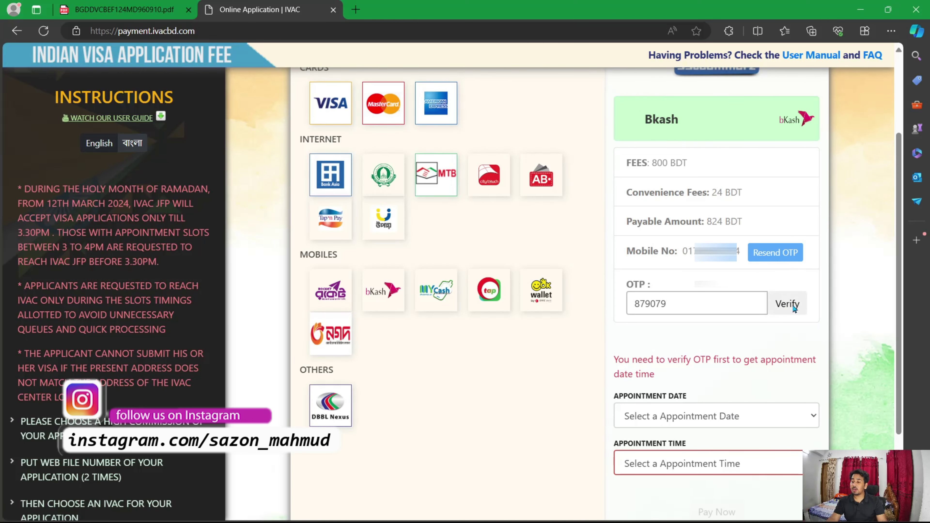
{"action": "left_click", "coordinate": [792, 305]}
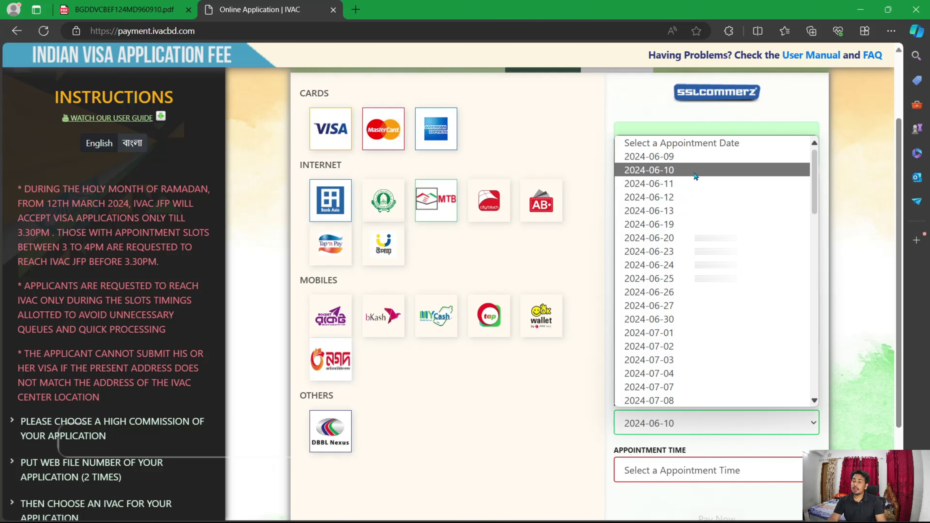
Step: Book the 2024-06-10 appointment at 09:00 - 09:59 and proceed to pay via bKash
{"action": "left_click", "coordinate": [695, 172]}
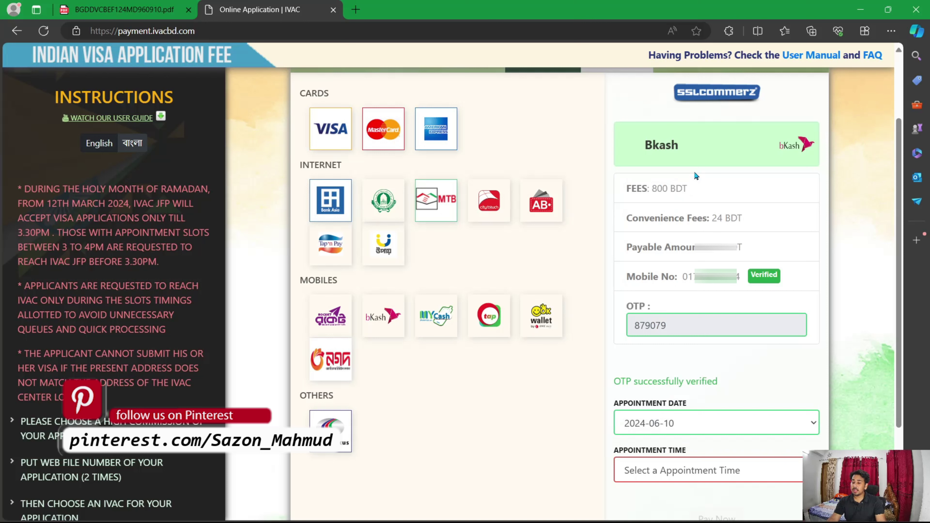
{"action": "left_click", "coordinate": [705, 471]}
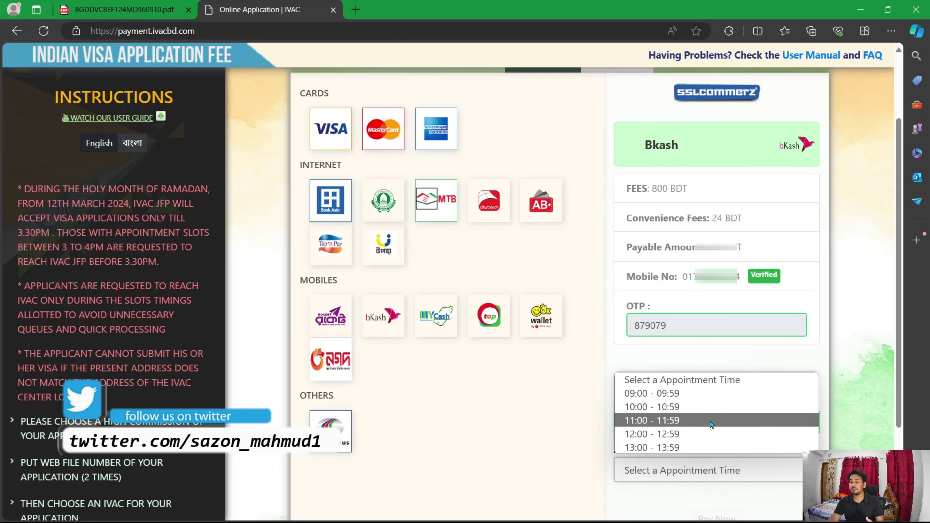
{"action": "left_click", "coordinate": [714, 397]}
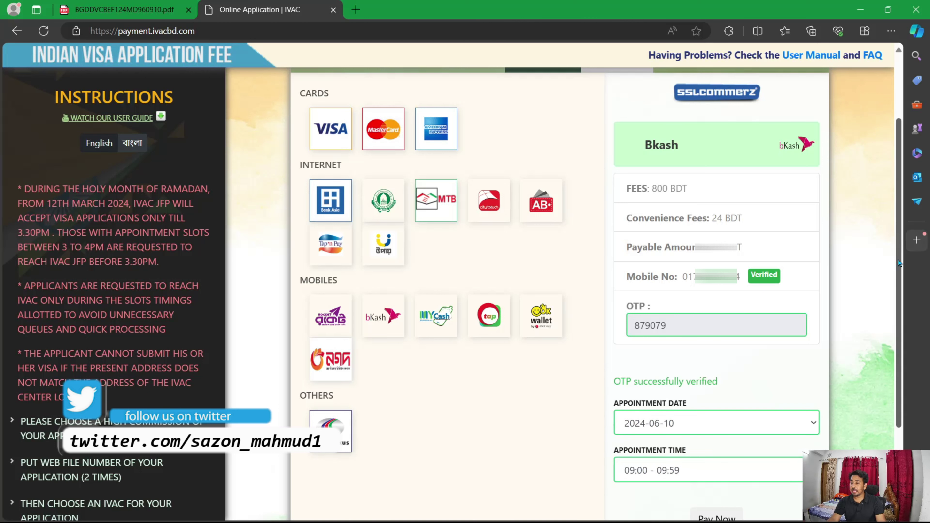
{"action": "scroll", "coordinate": [904, 281], "scroll_direction": "down", "scroll_amount": 1}
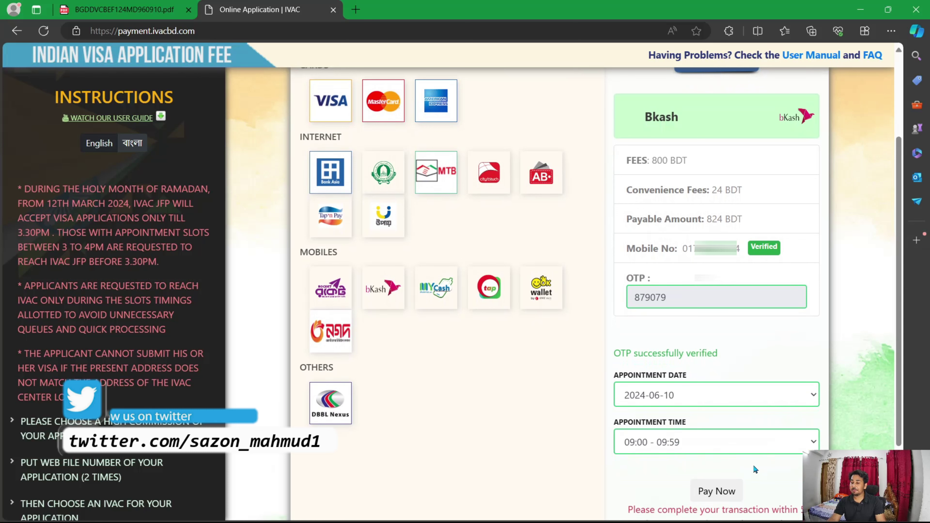
{"action": "left_click", "coordinate": [718, 491]}
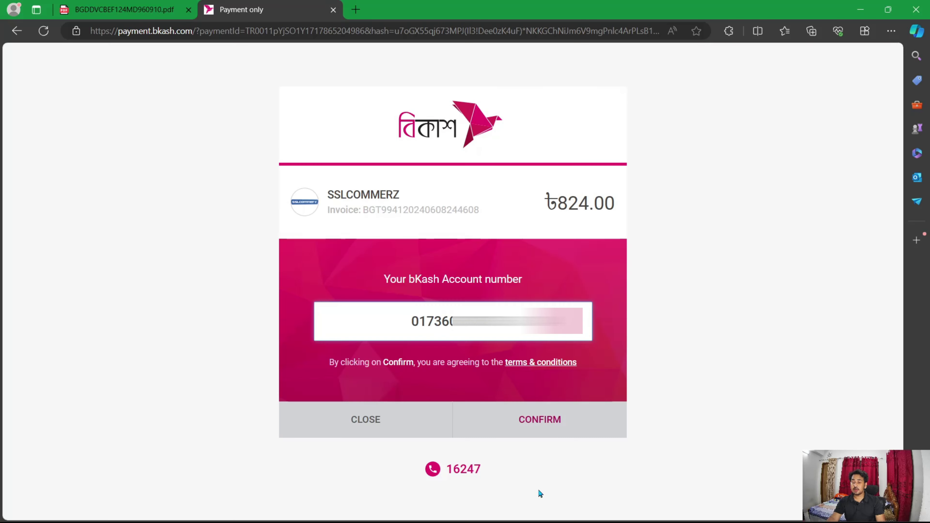
Step: Confirm the bKash account, submit the verification code, and enter the PIN to pay ৳824.00
{"action": "left_click", "coordinate": [557, 423]}
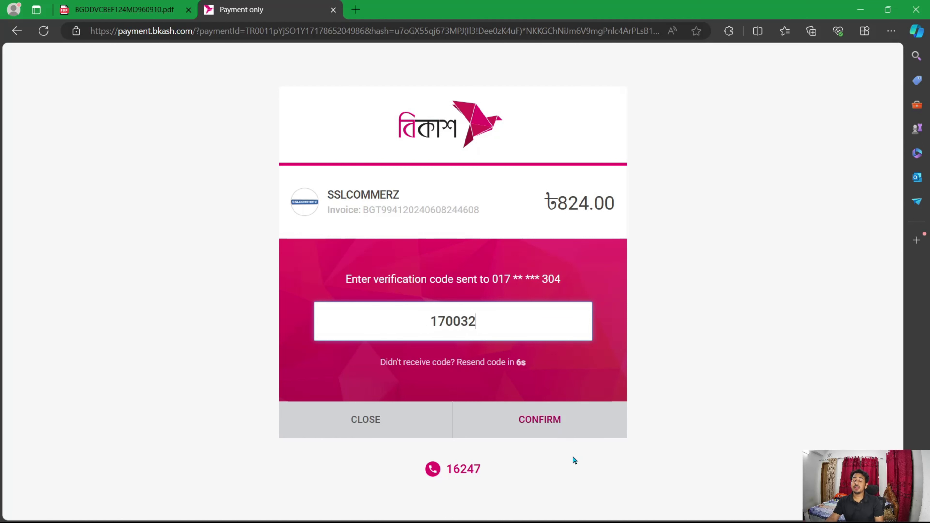
{"action": "left_click", "coordinate": [553, 427]}
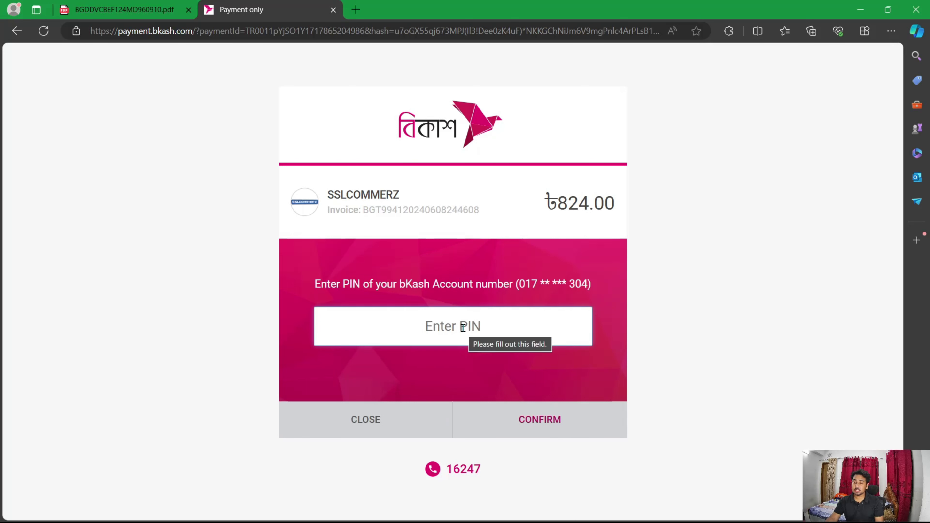
{"action": "type", "text": "**"}
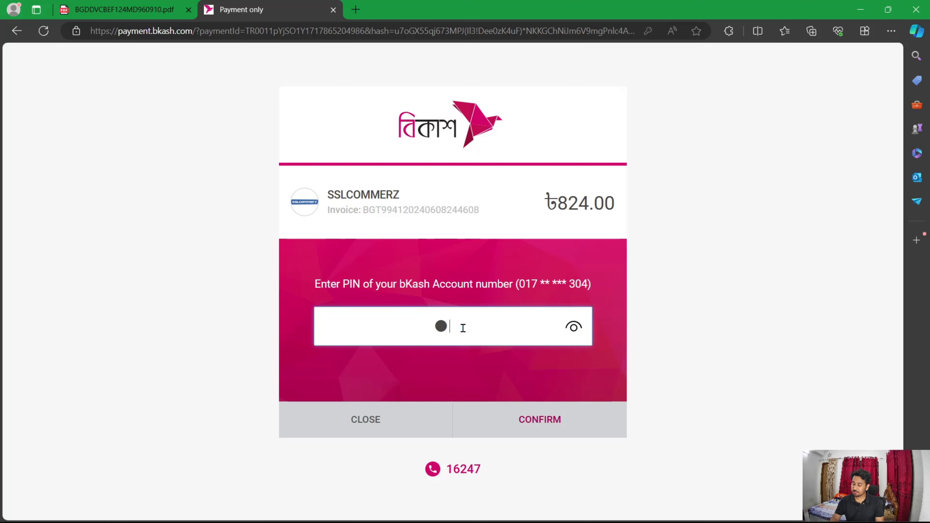
{"action": "type", "text": "***"}
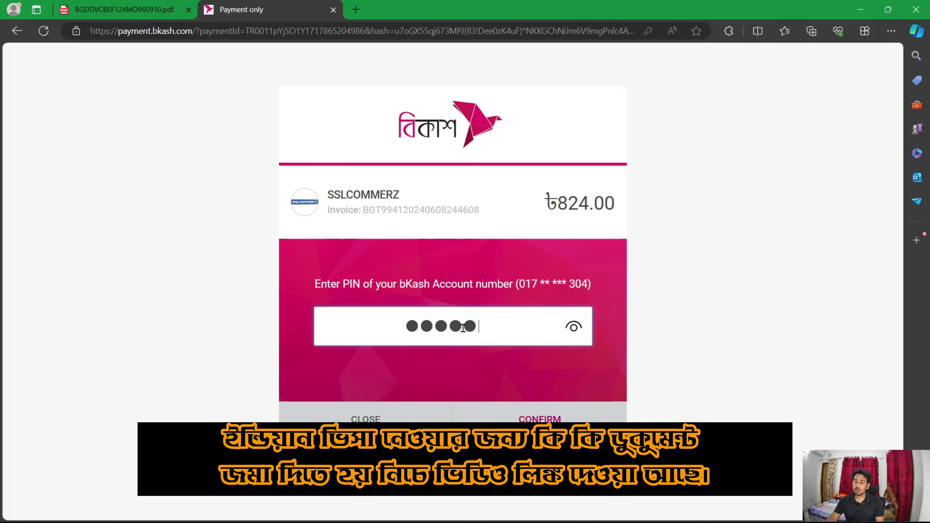
{"action": "left_click", "coordinate": [560, 420]}
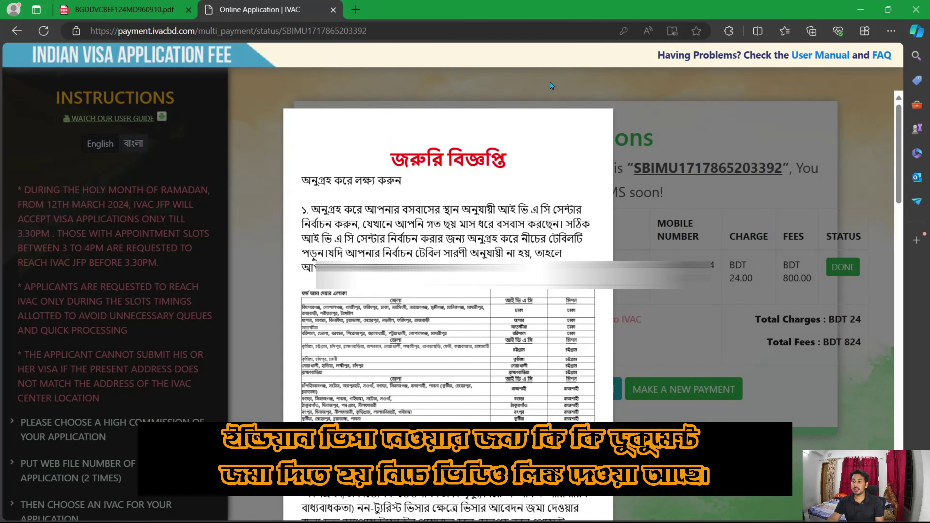
Step: Dismiss the notice over the Congratulations receipt and download the payment invoice PDF
{"action": "scroll", "coordinate": [611, 168], "scroll_direction": "down", "scroll_amount": 1}
{"action": "left_click", "coordinate": [615, 169]}
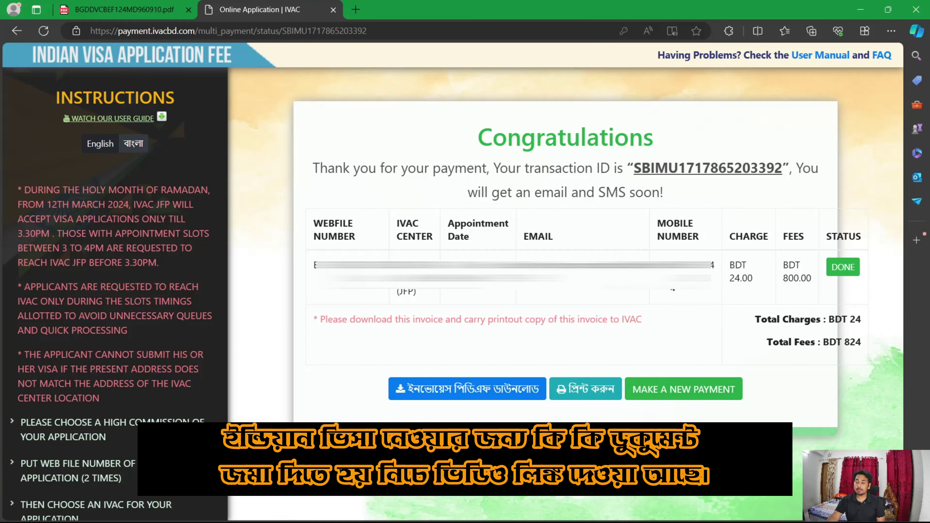
{"action": "left_click", "coordinate": [513, 393]}
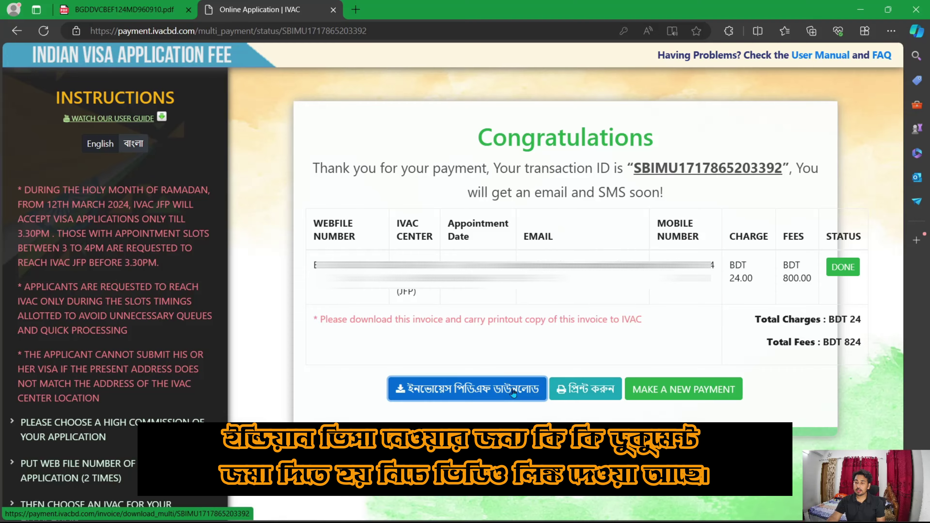